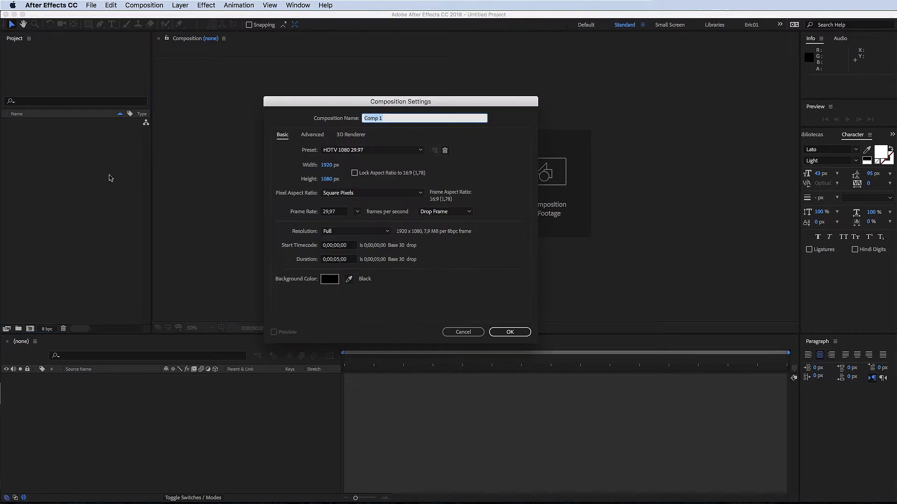
# Create a 1920 x 1080 px composition named "Aula 03".
pyautogui.write('Aula 03')
pyautogui.press('Return')
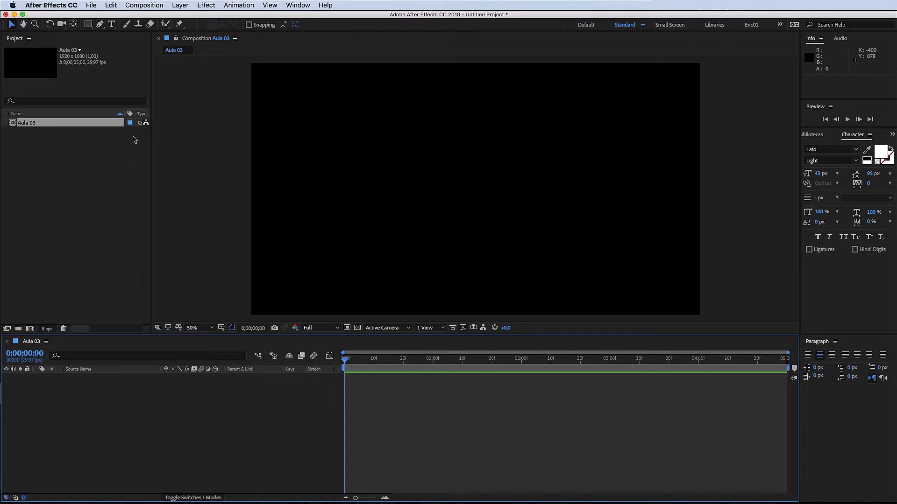
pyautogui.click(189, 6)
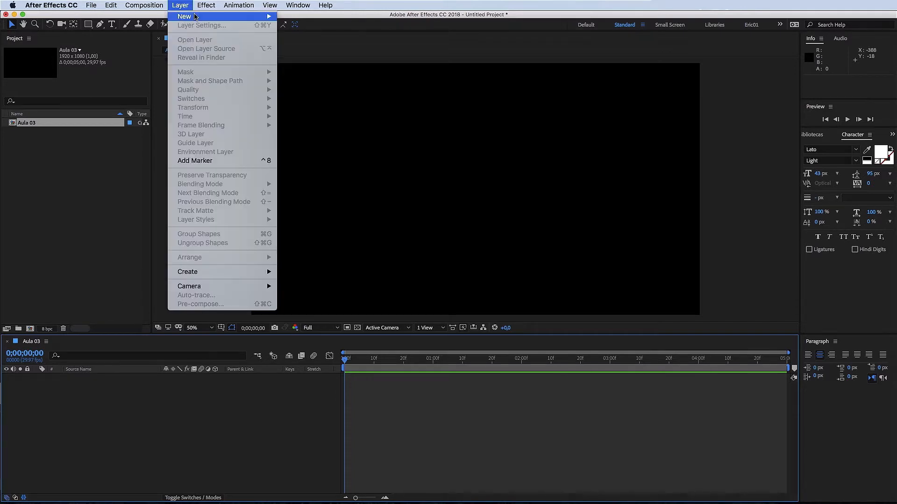
pyautogui.moveTo(186, 17)
pyautogui.click(291, 25)
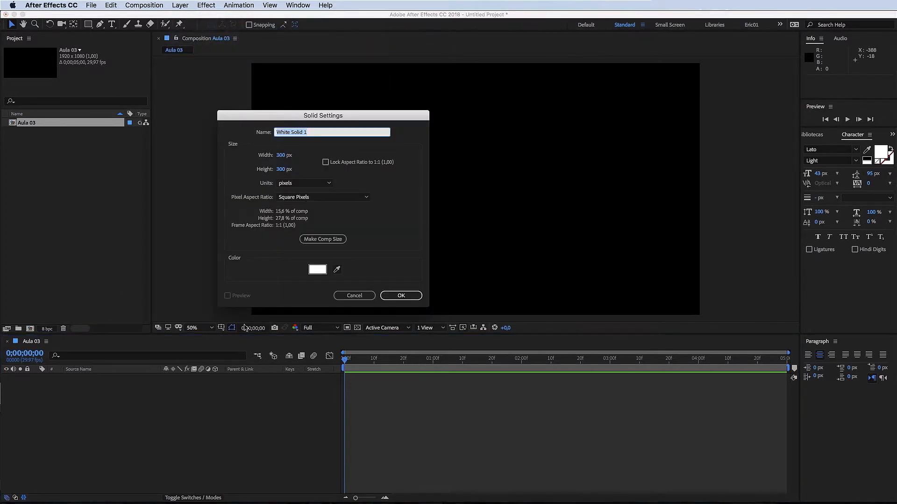
pyautogui.click(356, 296)
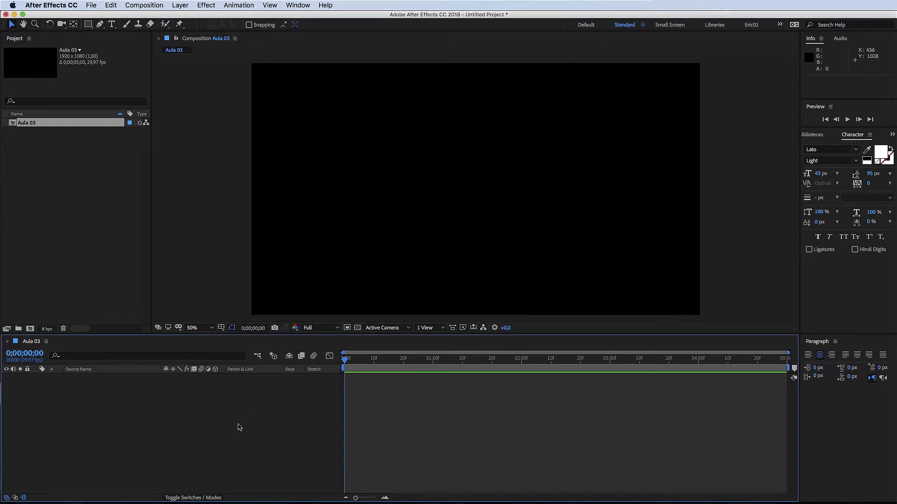
# Start a new solid layer and name it "Solido Exemplo".
pyautogui.press('super+y')
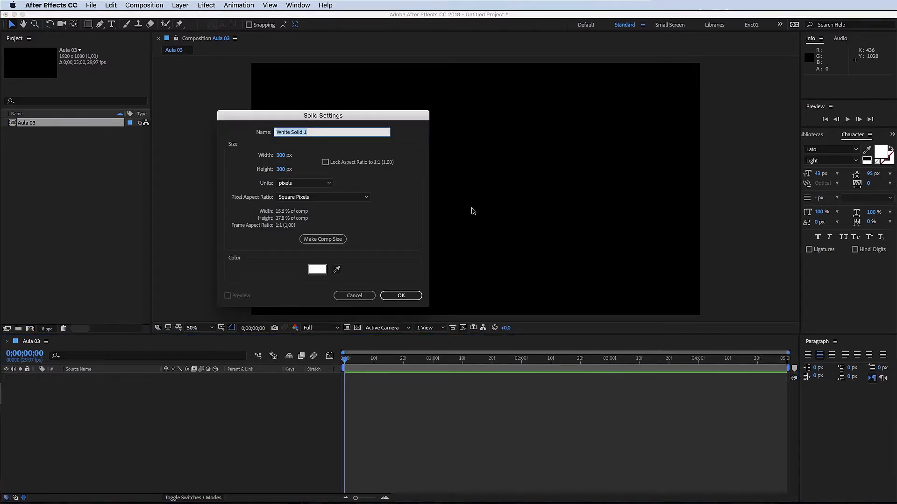
pyautogui.moveTo(356, 121); pyautogui.dragTo(466, 130)
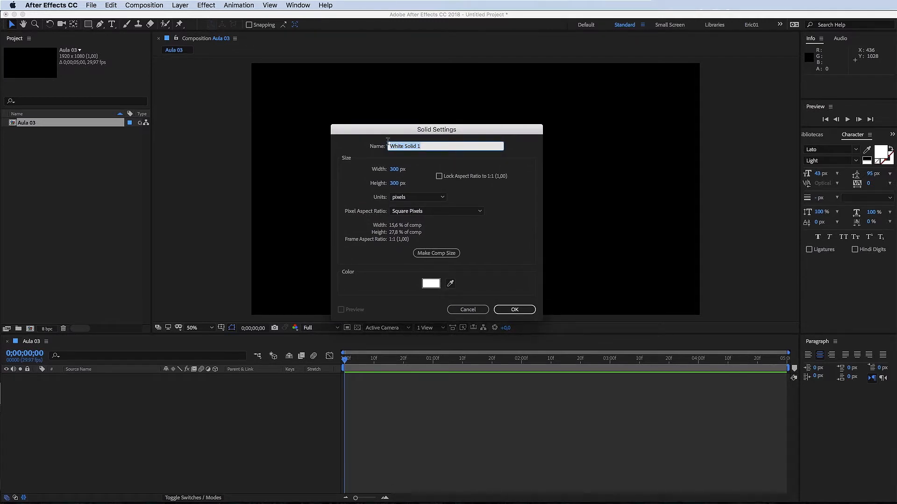
pyautogui.write('Solido Exemplo')
pyautogui.moveTo(385, 132); pyautogui.dragTo(369, 130)
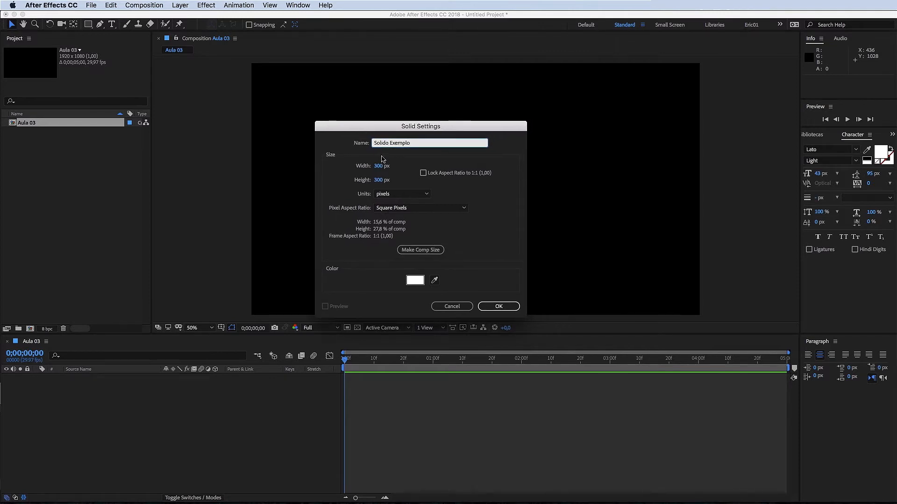
# Set the solid's size to 327 x 346 px, trying another unit before returning to pixels.
pyautogui.moveTo(379, 166); pyautogui.dragTo(404, 183)
pyautogui.click(416, 194)
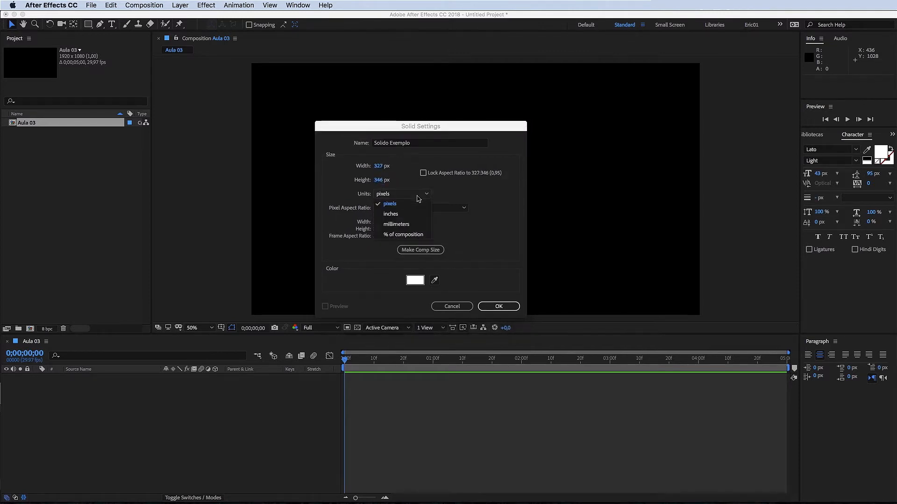
pyautogui.click(414, 223)
pyautogui.click(400, 195)
pyautogui.click(404, 204)
# Use square pixels for the solid and match its size to the composition.
pyautogui.moveTo(386, 132); pyautogui.dragTo(354, 125)
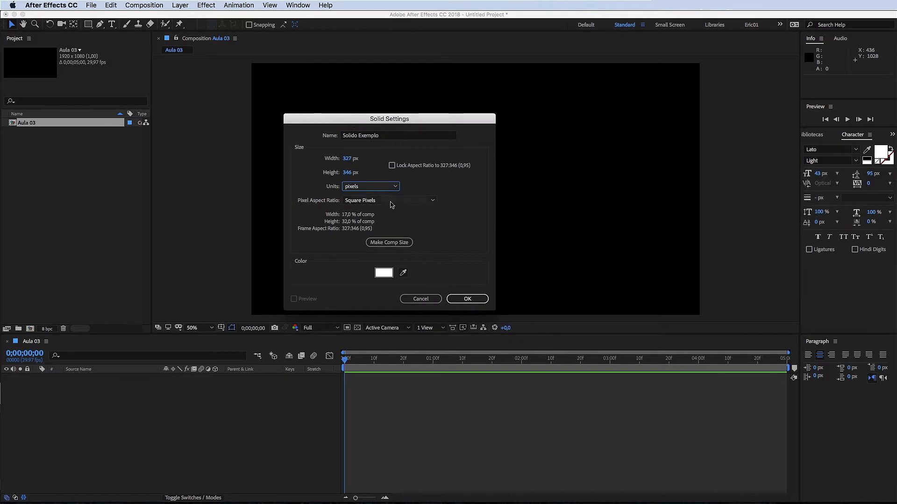
pyautogui.click(353, 200)
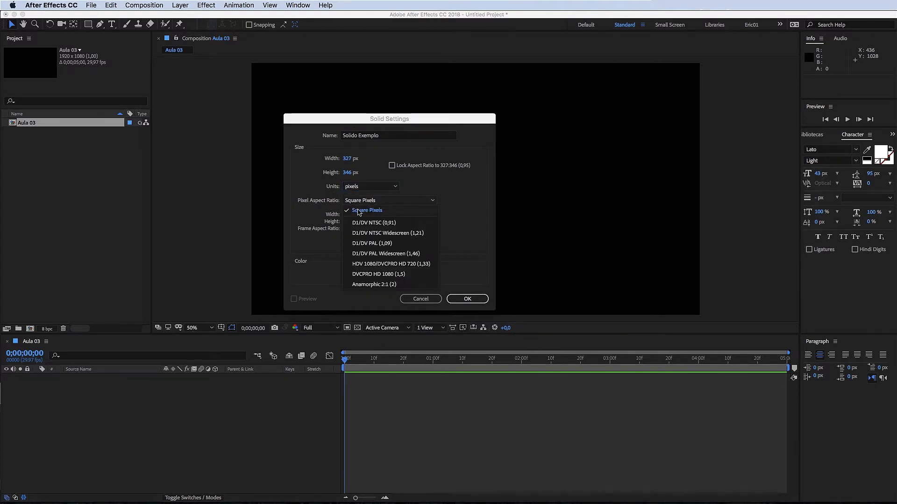
pyautogui.click(360, 214)
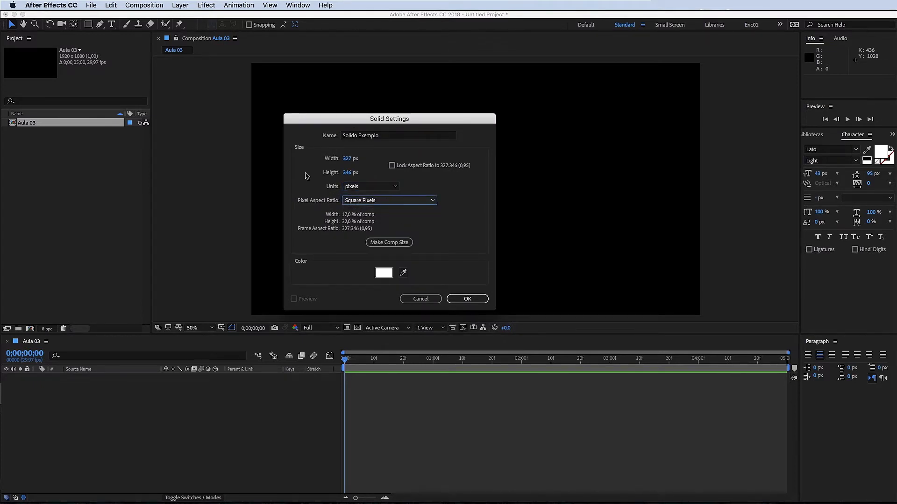
pyautogui.moveTo(334, 121); pyautogui.dragTo(335, 143)
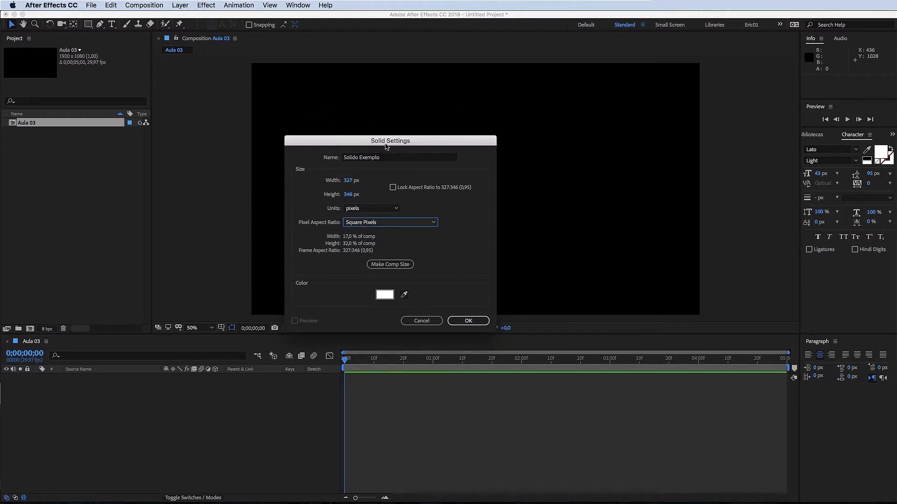
pyautogui.moveTo(383, 141); pyautogui.dragTo(269, 111)
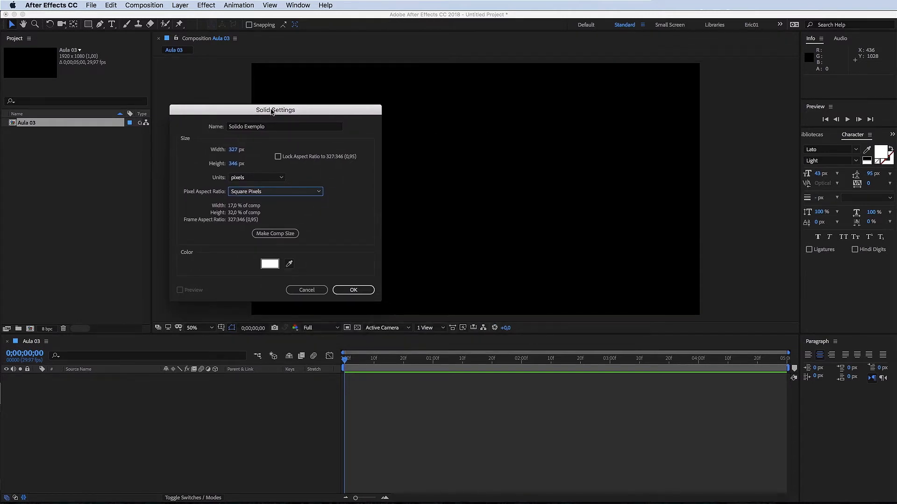
pyautogui.click(288, 233)
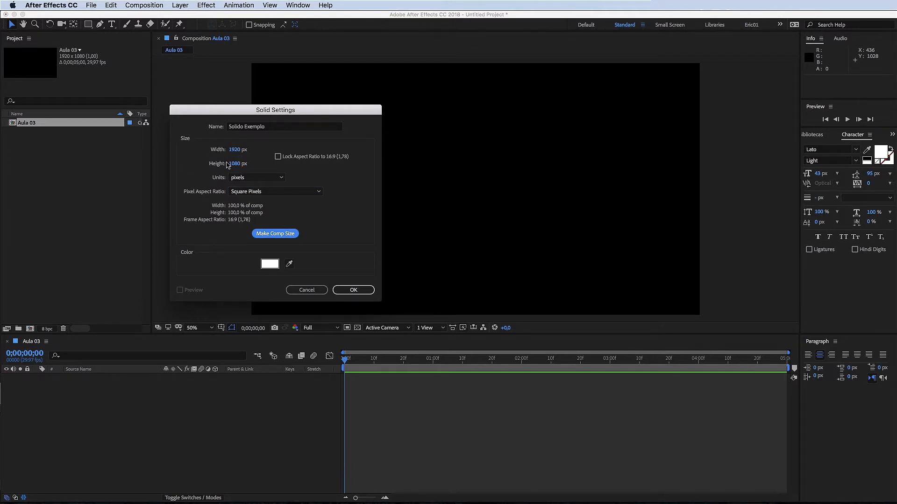
# Set the solid's color to a muted red (BD4040) and create the layer.
pyautogui.click(269, 264)
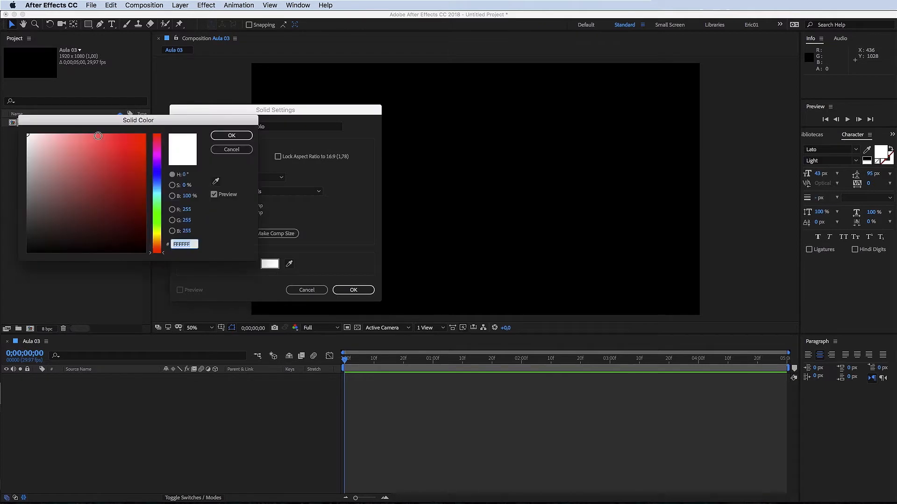
pyautogui.moveTo(99, 136); pyautogui.dragTo(145, 161)
pyautogui.click(231, 136)
pyautogui.click(353, 290)
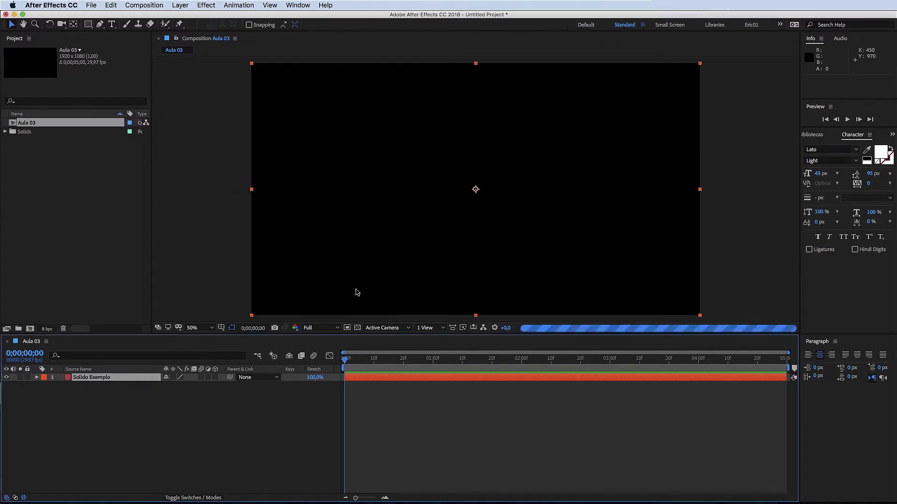
# Preview the composition with the red solid for about a second and return to the first frame.
pyautogui.click(239, 453)
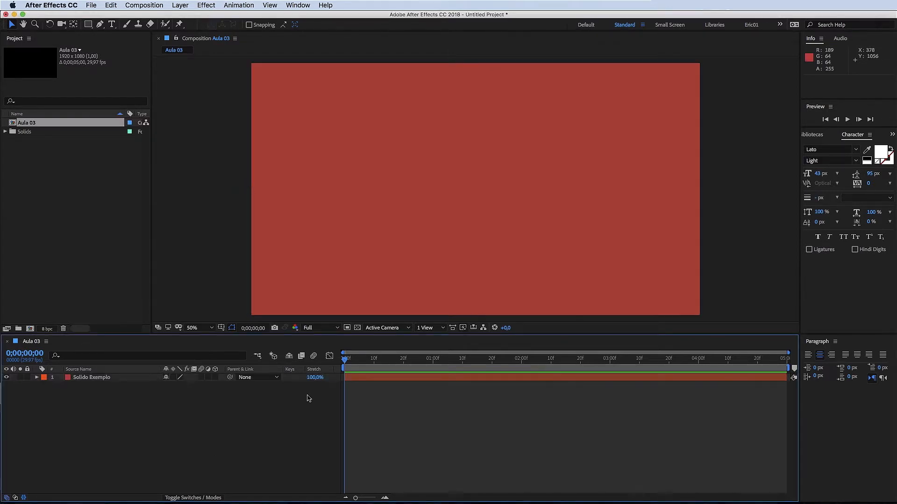
pyautogui.press('space')
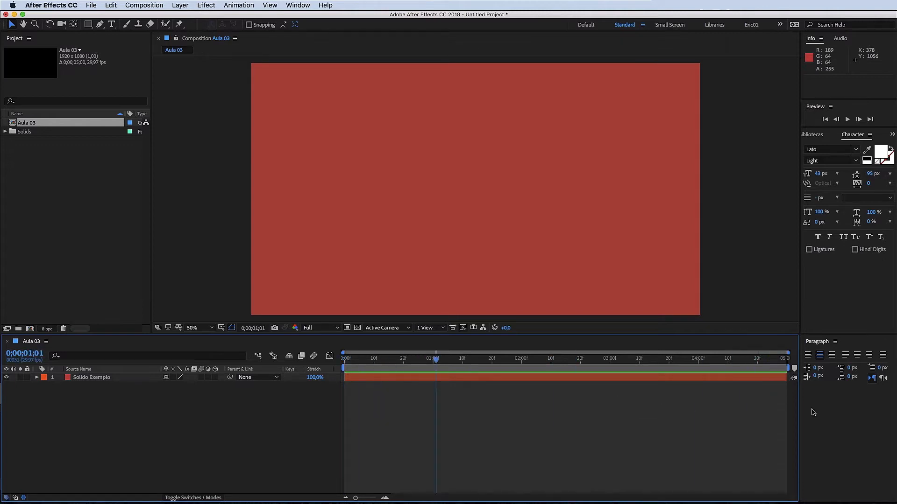
pyautogui.press('space')
pyautogui.click(113, 380)
pyautogui.click(121, 402)
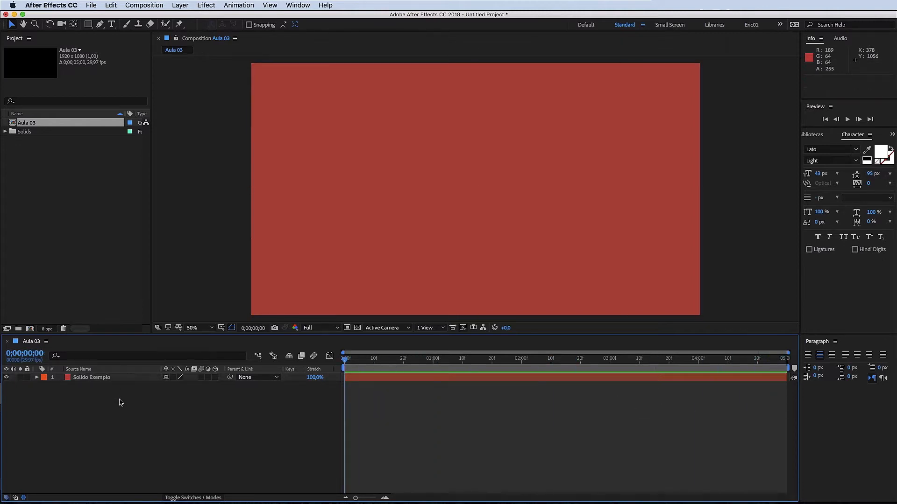
# Examine the transform properties of the Solido Exemplo layer and its bounds in the composition.
pyautogui.click(36, 377)
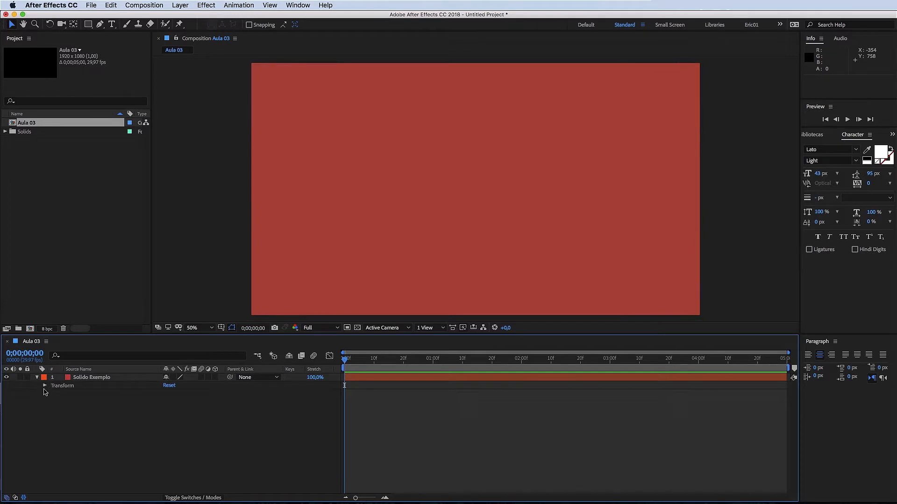
pyautogui.click(44, 386)
pyautogui.click(44, 385)
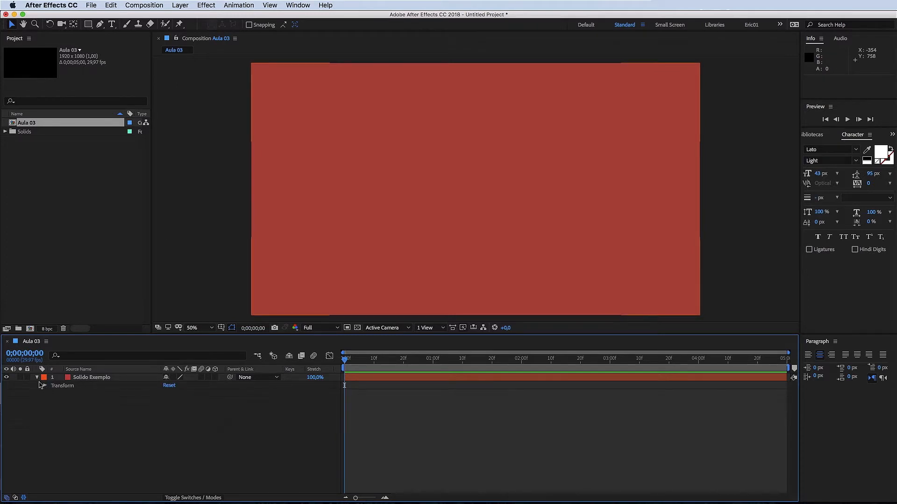
pyautogui.click(37, 377)
pyautogui.click(451, 244)
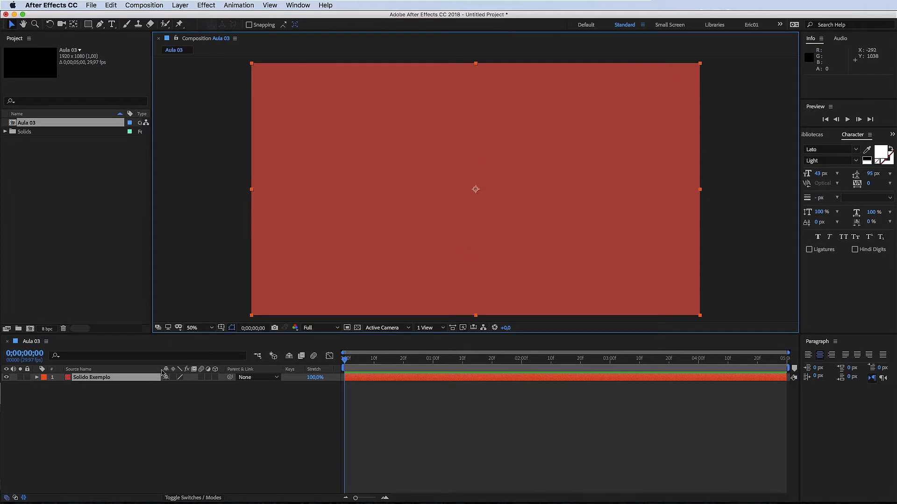
pyautogui.click(140, 404)
pyautogui.click(462, 140)
pyautogui.click(158, 427)
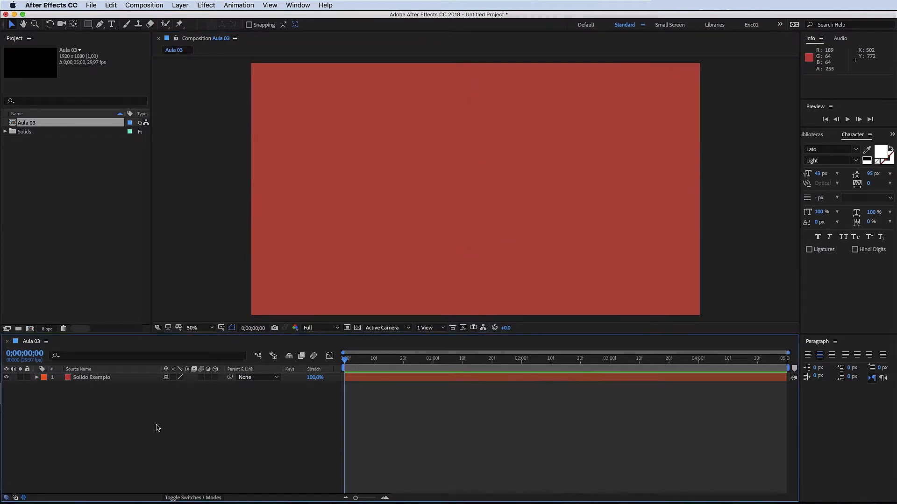
# Start another solid layer and set its size to 500 x 500 px.
pyautogui.press('super+y')
pyautogui.click(234, 150)
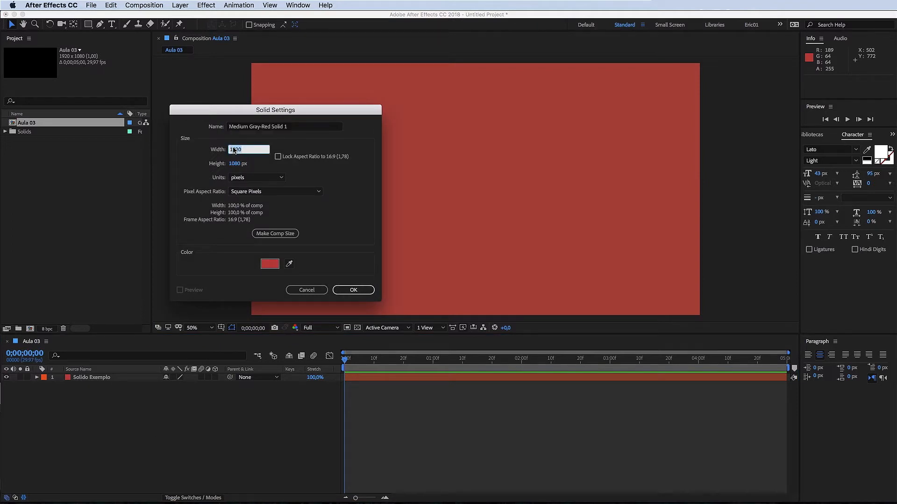
pyautogui.write('50')
pyautogui.press('Tab')
pyautogui.write('500')
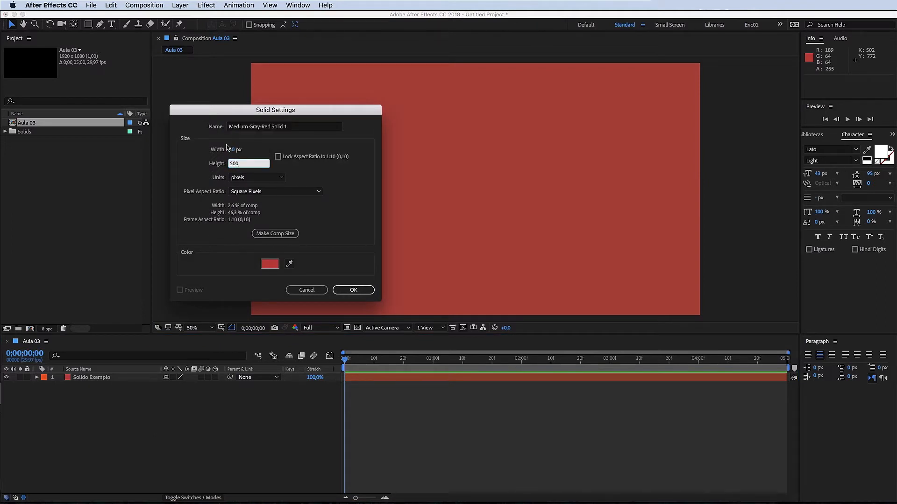
pyautogui.click(230, 150)
pyautogui.write('500')
# Set the new solid's color to bright yellow and create the layer.
pyautogui.click(279, 269)
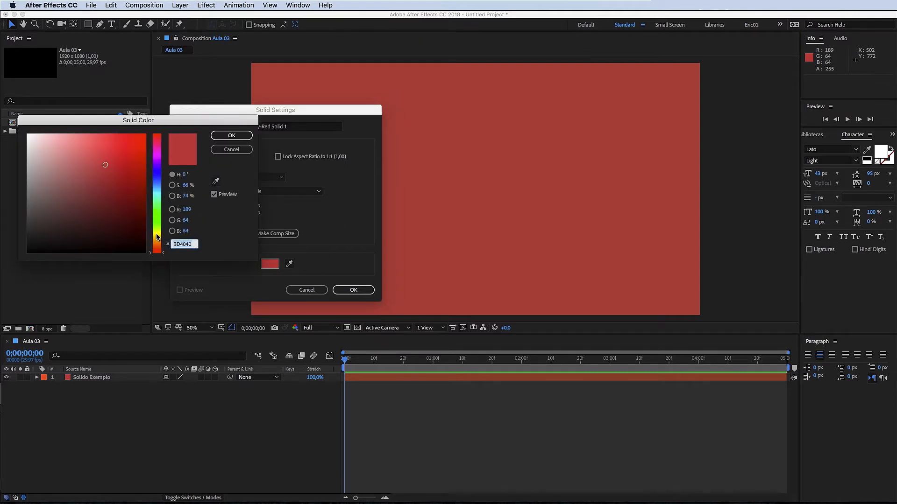
pyautogui.click(157, 237)
pyautogui.click(142, 137)
pyautogui.click(231, 135)
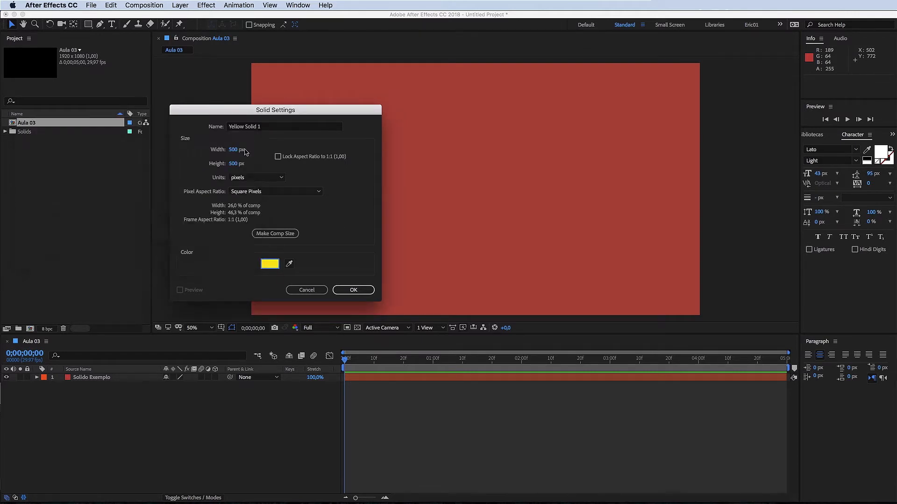
pyautogui.click(353, 290)
# Move the yellow square and stretch it into a thin horizontal bar near the lower edge of the red background.
pyautogui.doubleClick(438, 235)
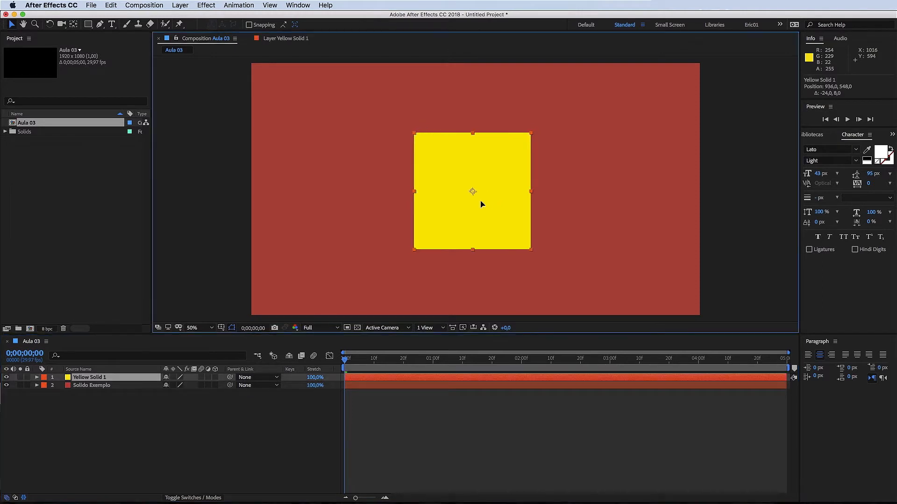
pyautogui.moveTo(482, 204); pyautogui.dragTo(366, 186)
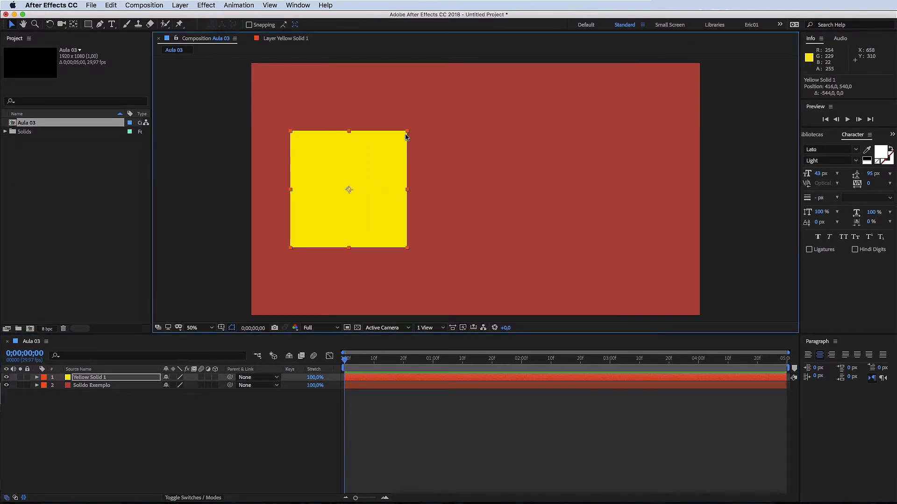
pyautogui.moveTo(406, 137); pyautogui.dragTo(640, 183)
pyautogui.moveTo(490, 182); pyautogui.dragTo(417, 283)
pyautogui.click(531, 433)
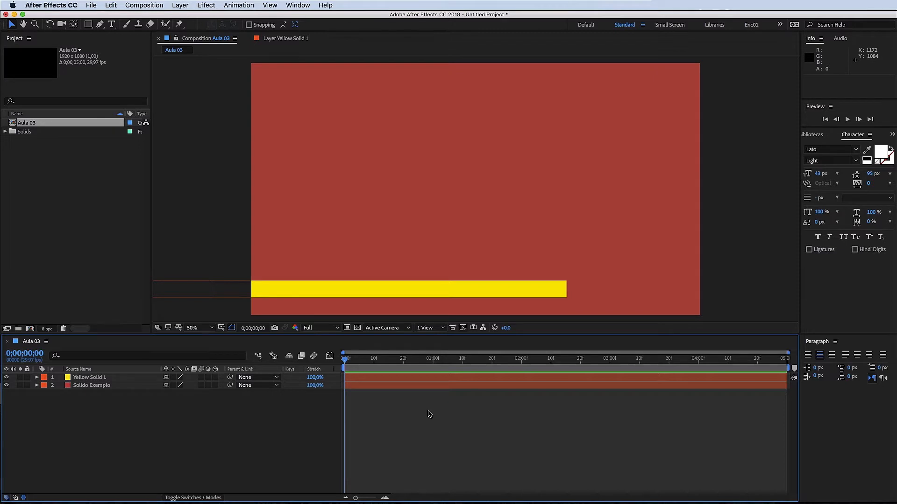
# Undo the moves and scaling applied to the yellow solid.
pyautogui.press('super+z')
pyautogui.press('super+z')
pyautogui.press('super+z')
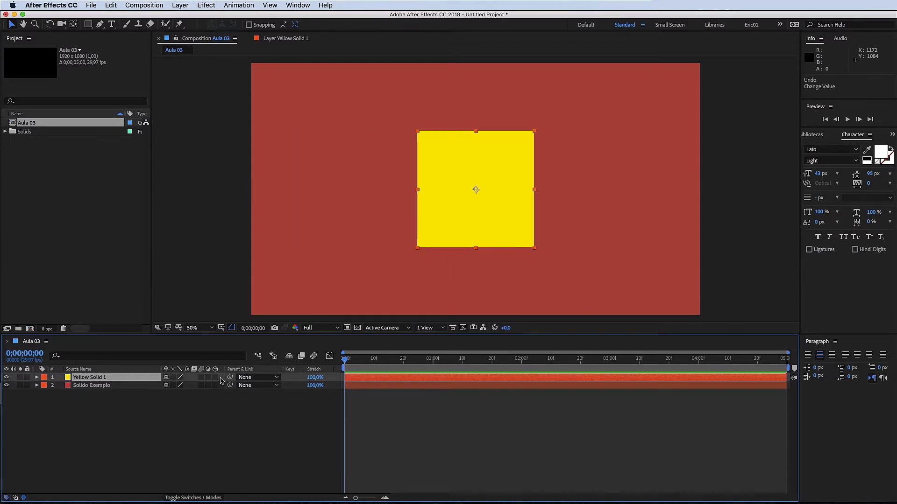
# Delete the yellow solid layer from the Aula 03 composition.
pyautogui.click(201, 403)
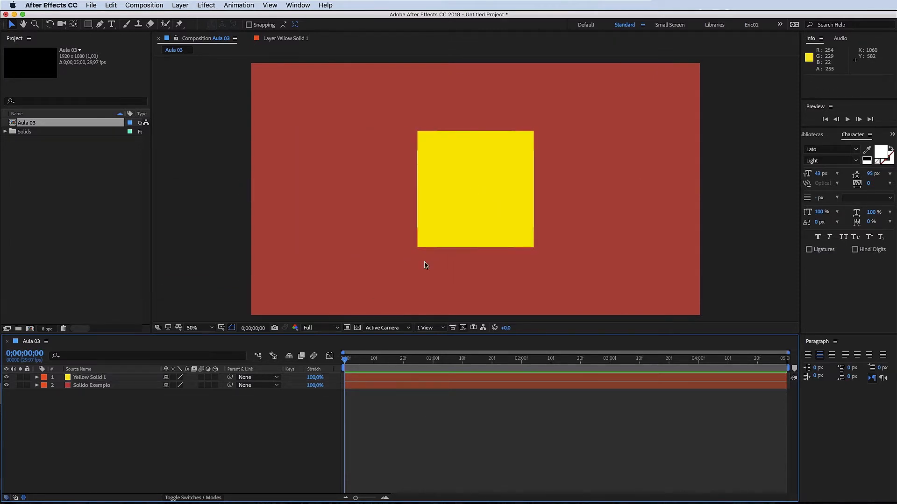
pyautogui.click(89, 377)
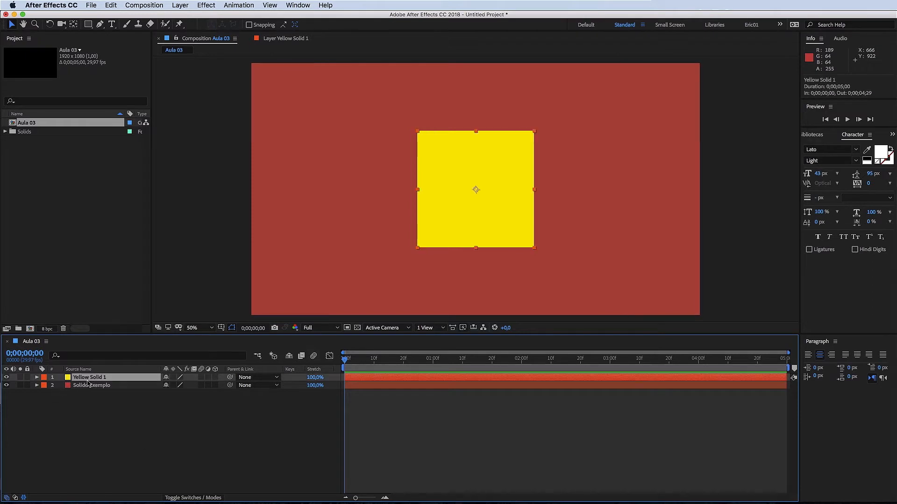
pyautogui.press('Delete')
# Create a yellow 20 × 20 px solid layer named "Exemplo scale".
pyautogui.press('super+y')
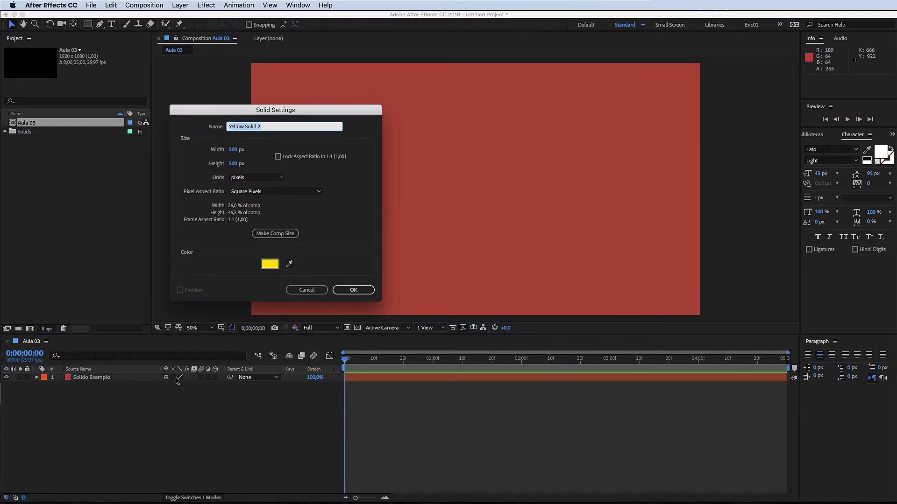
pyautogui.write('Exemplo scale')
pyautogui.click(240, 150)
pyautogui.write('20')
pyautogui.press('Tab')
pyautogui.write('20')
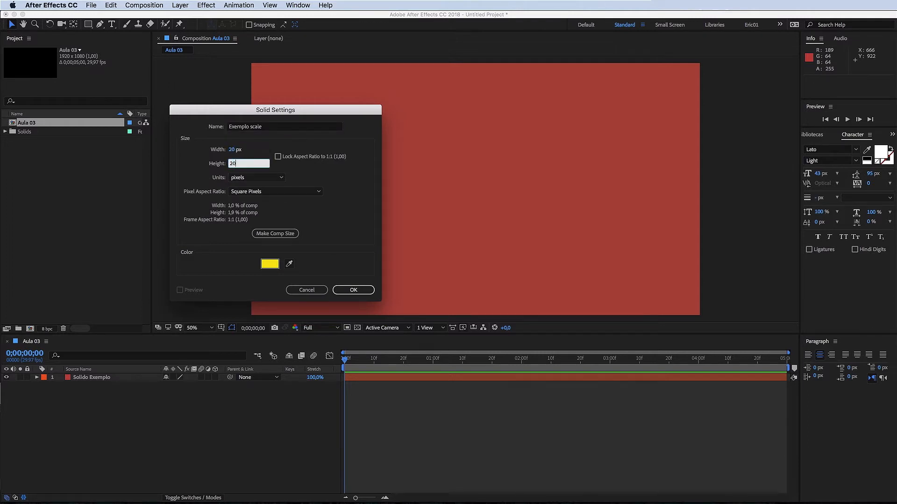
pyautogui.click(365, 294)
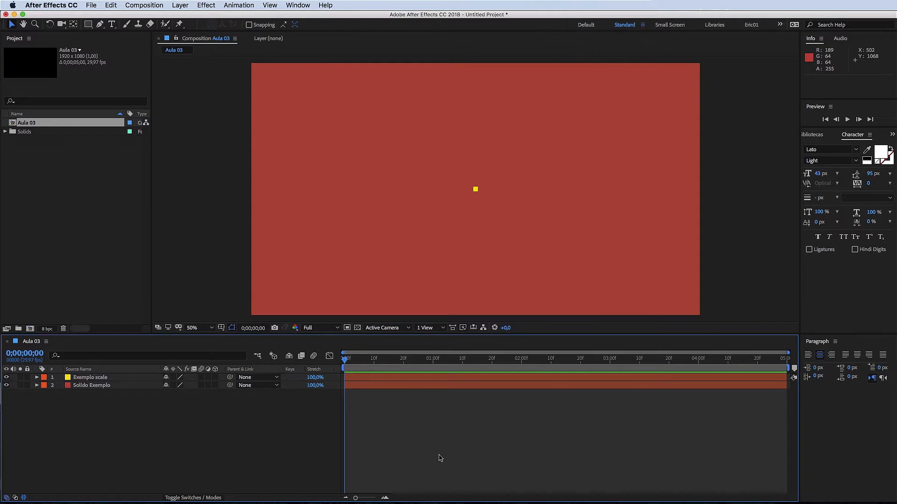
# Reveal the Scale property of the Exemplo scale layer and enlarge it uniformly to about 3003%.
pyautogui.click(91, 378)
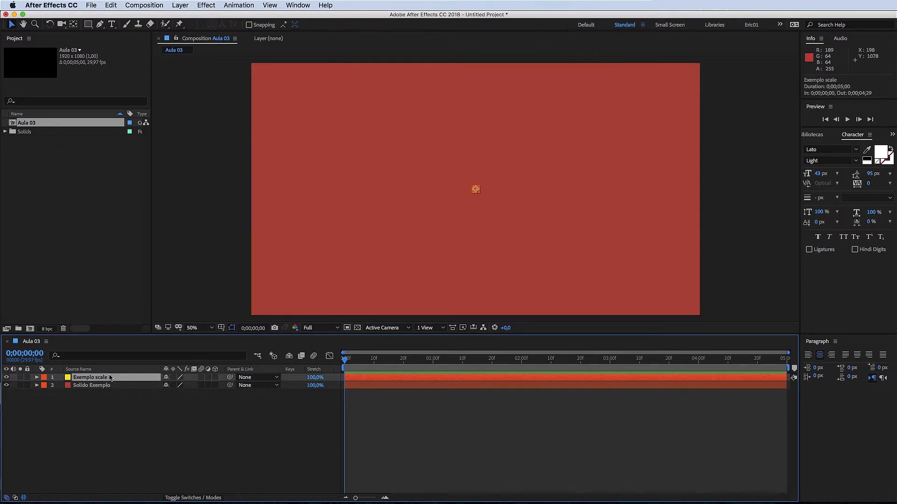
pyautogui.press('s')
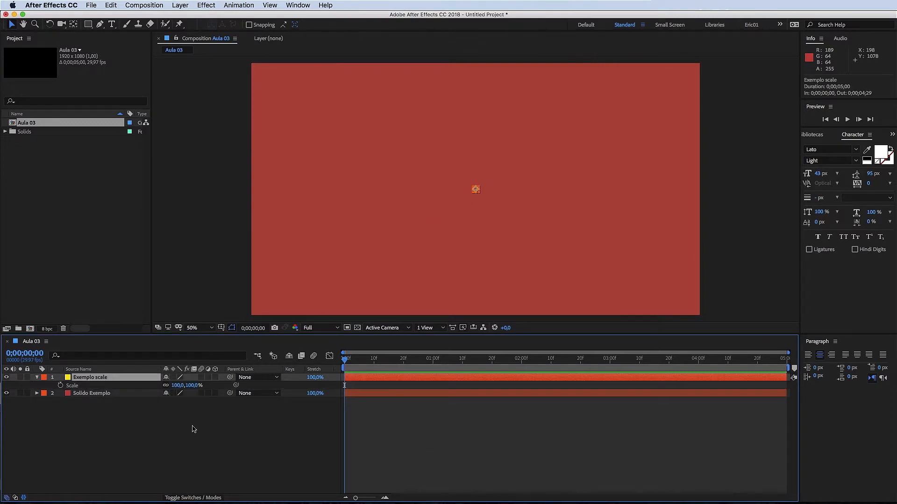
pyautogui.moveTo(178, 385); pyautogui.dragTo(747, 420)
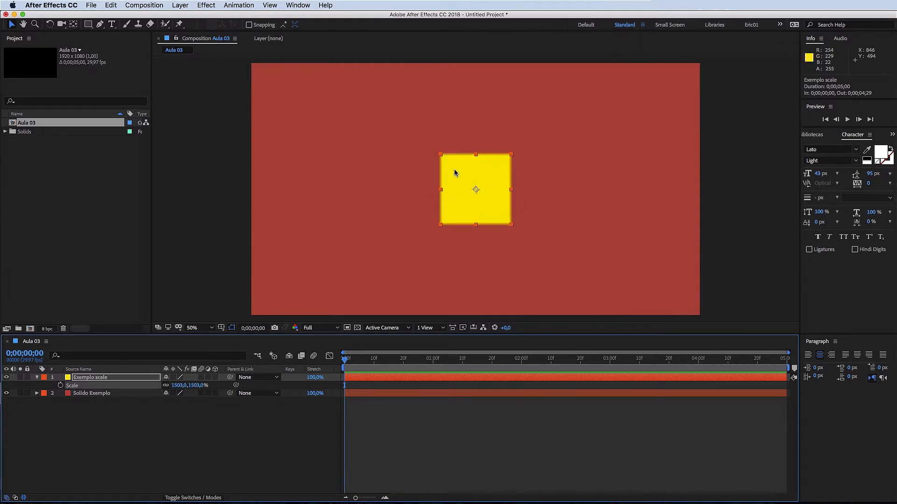
pyautogui.moveTo(182, 385); pyautogui.dragTo(524, 442)
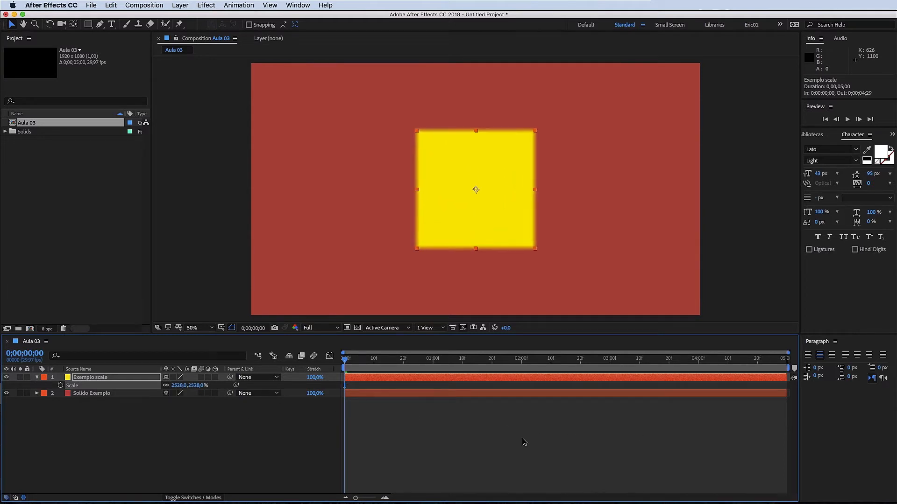
pyautogui.moveTo(189, 385); pyautogui.dragTo(384, 423)
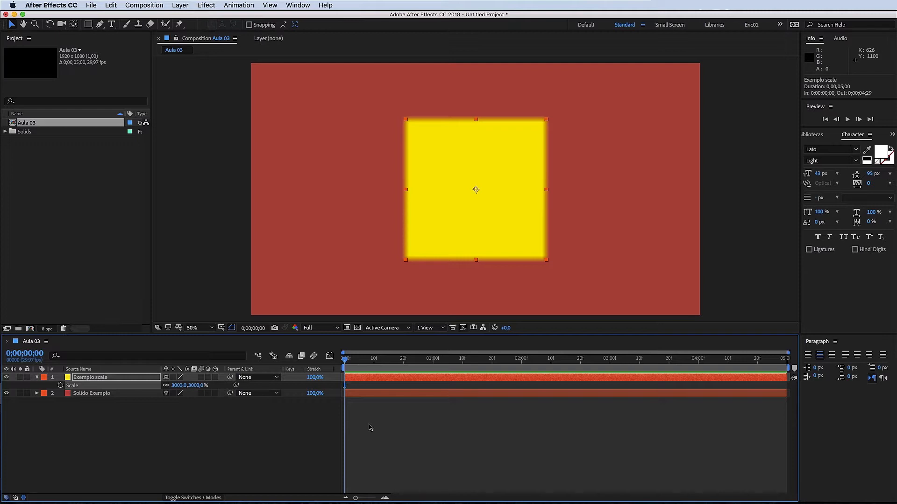
# Turn on continuous rasterization for the Exemplo scale layer to sharpen its edges, and deselect it.
pyautogui.moveTo(345, 359); pyautogui.dragTo(295, 358)
pyautogui.click(133, 378)
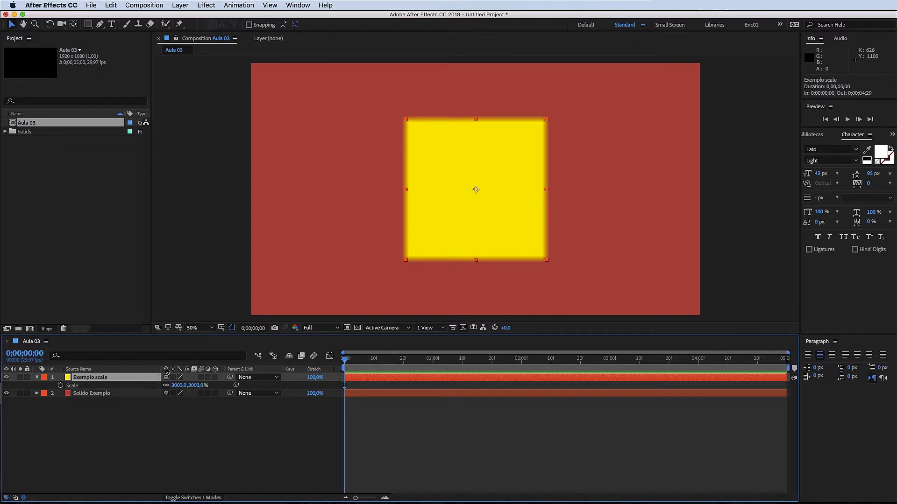
pyautogui.click(174, 377)
pyautogui.click(192, 441)
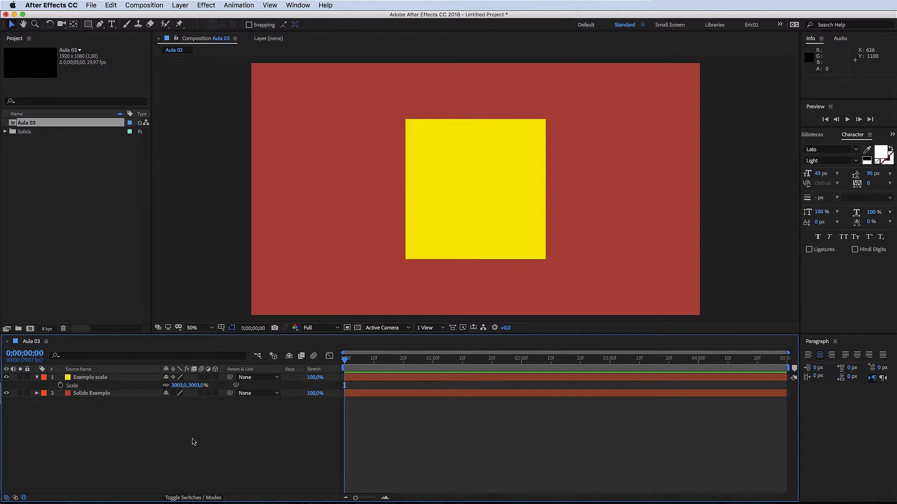
# Reselect the yellow square and adjust its Scale value again with continuous rasterization on.
pyautogui.click(460, 172)
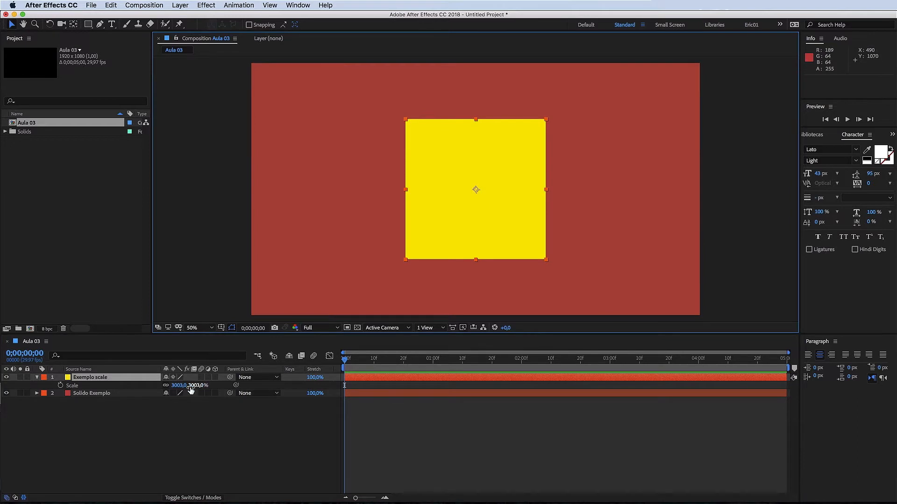
pyautogui.moveTo(191, 386); pyautogui.dragTo(167, 425)
pyautogui.click(167, 425)
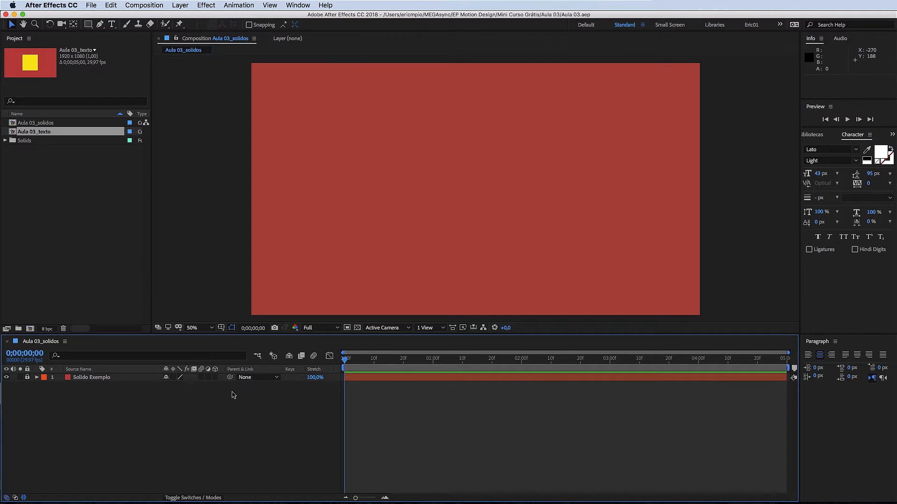
# Add a horizontal text layer reading "auhsdusauh" in the upper-left part of the red background.
pyautogui.click(113, 25)
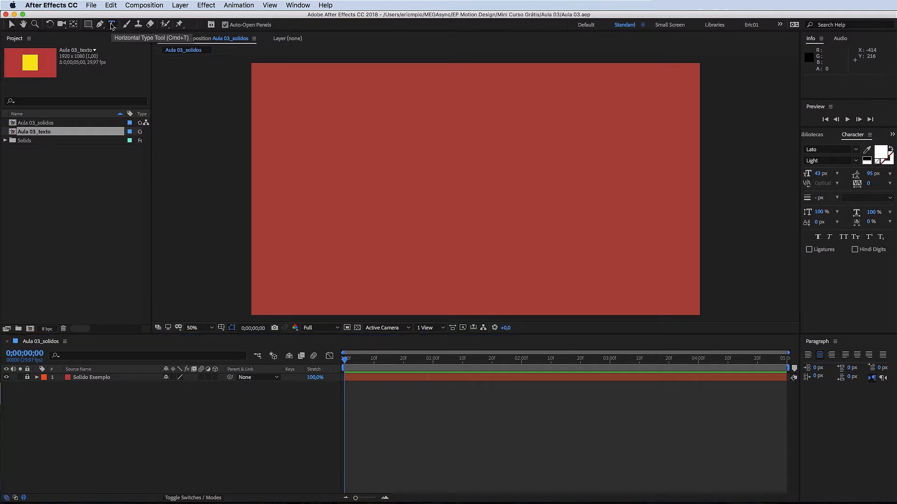
pyautogui.press('super+t')
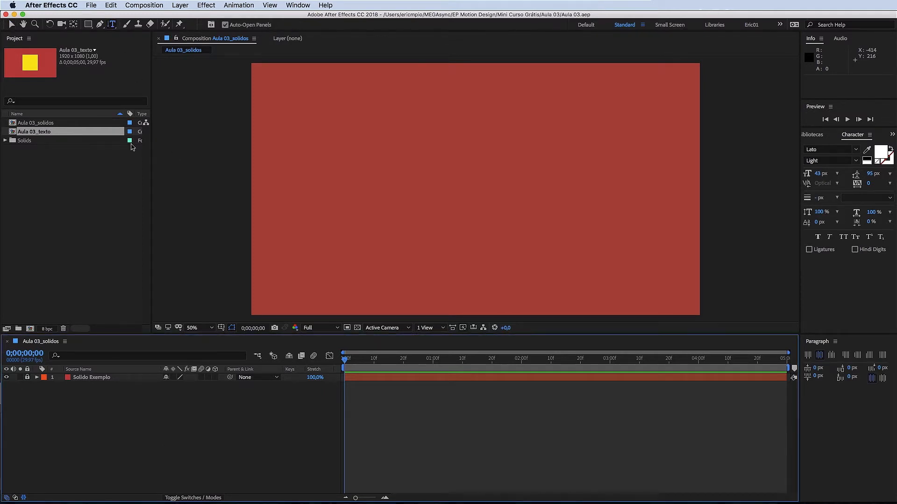
pyautogui.click(112, 25)
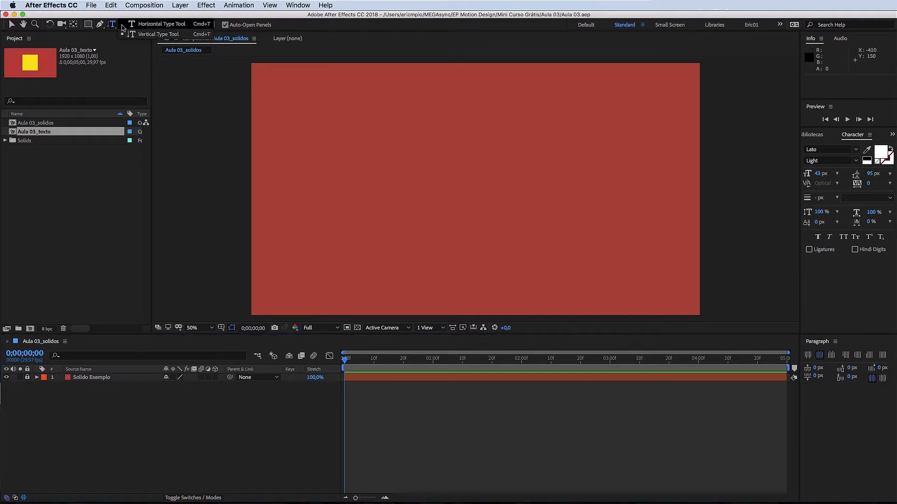
pyautogui.click(154, 25)
pyautogui.click(331, 144)
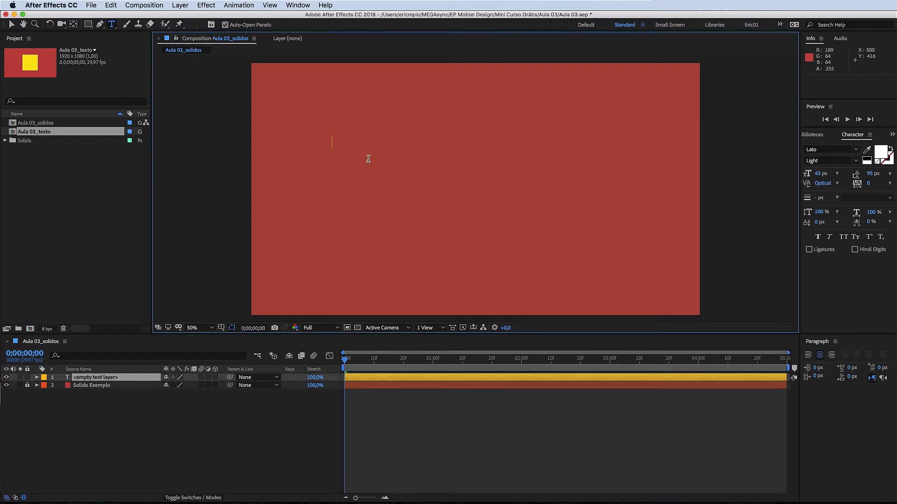
pyautogui.write('auhsdusauh')
# Add a vertical text layer reading "asdsajiasdji" on the right half of the red background.
pyautogui.click(111, 25)
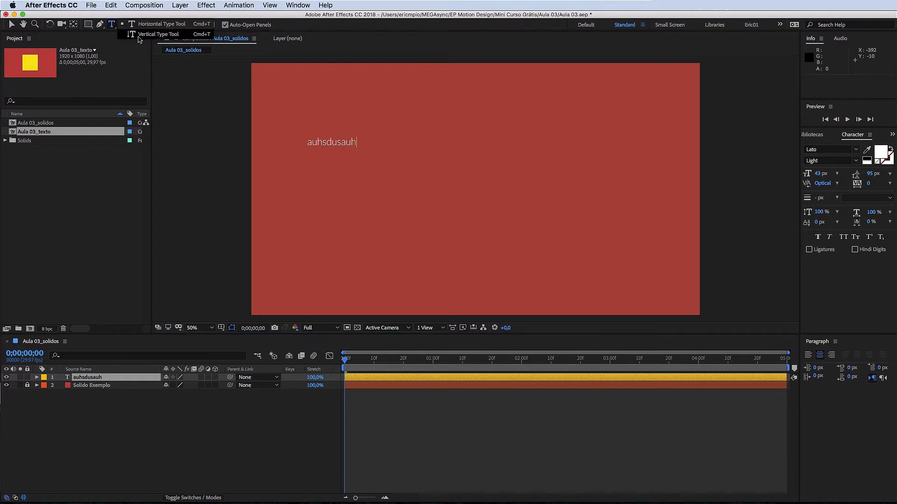
pyautogui.click(538, 202)
pyautogui.write('asdsajiasdji')
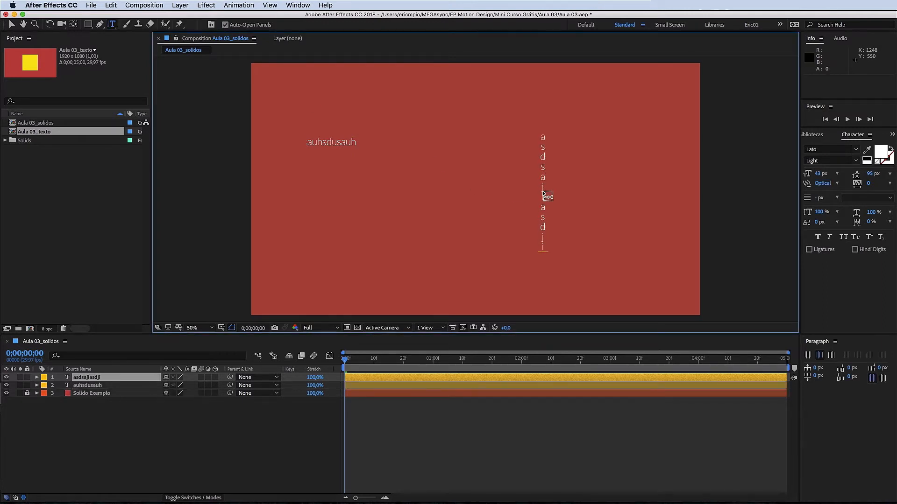
pyautogui.click(112, 25)
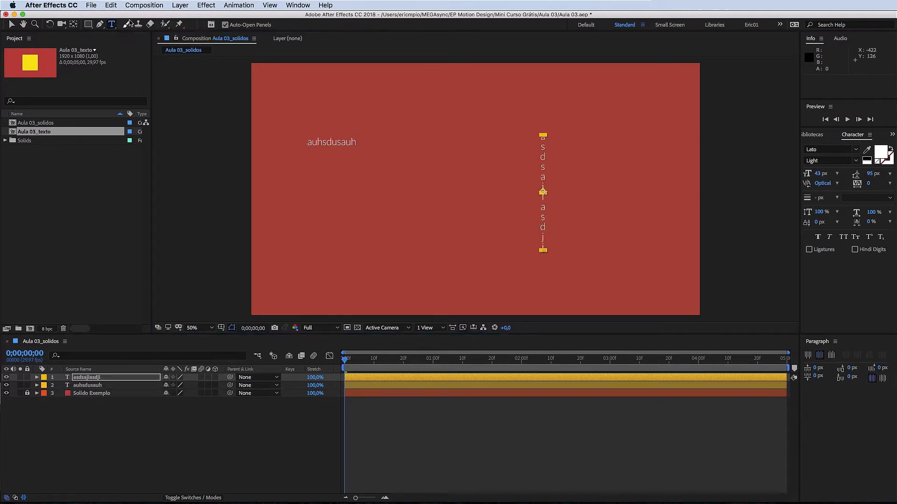
# Select the vertical text layer and examine which Character and Paragraph settings are available for it.
pyautogui.click(107, 379)
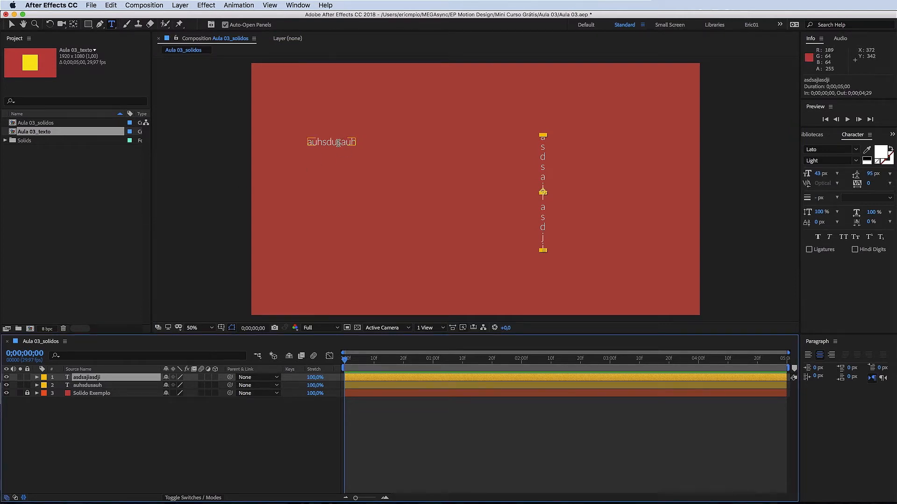
pyautogui.click(851, 139)
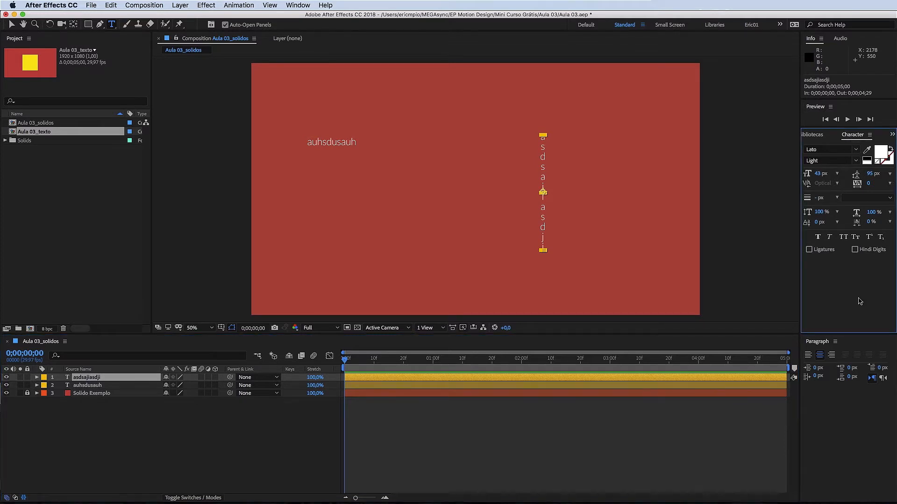
pyautogui.click(291, 5)
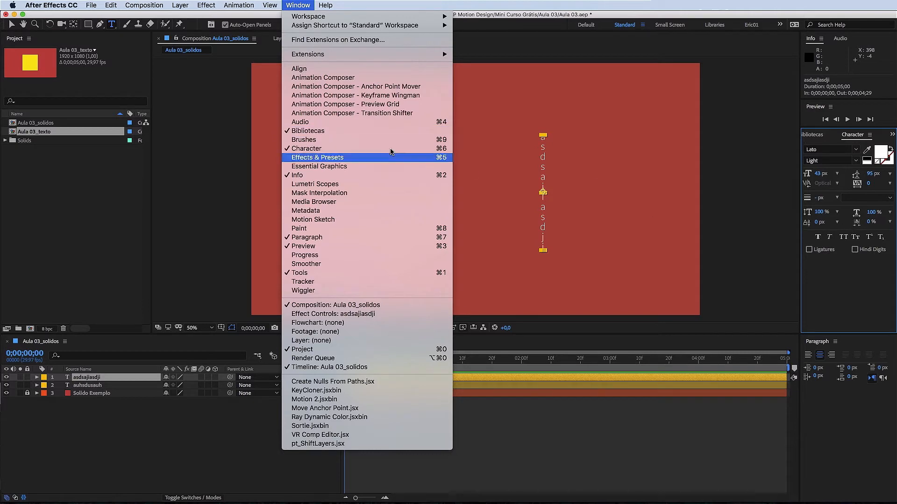
pyautogui.click(850, 407)
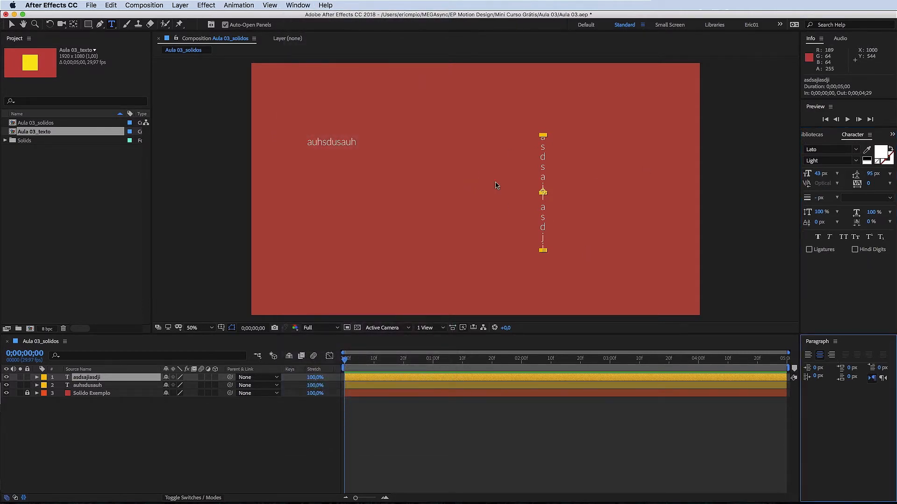
# Move the vertical text beside the horizontal text and try left, center and right paragraph alignment, ending on center.
pyautogui.press('v')
pyautogui.moveTo(533, 151); pyautogui.dragTo(381, 145)
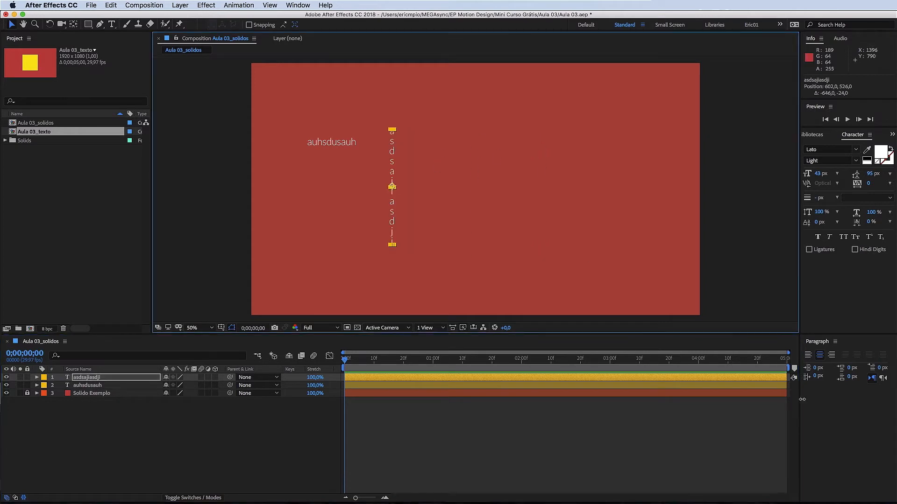
pyautogui.click(807, 355)
pyautogui.click(819, 355)
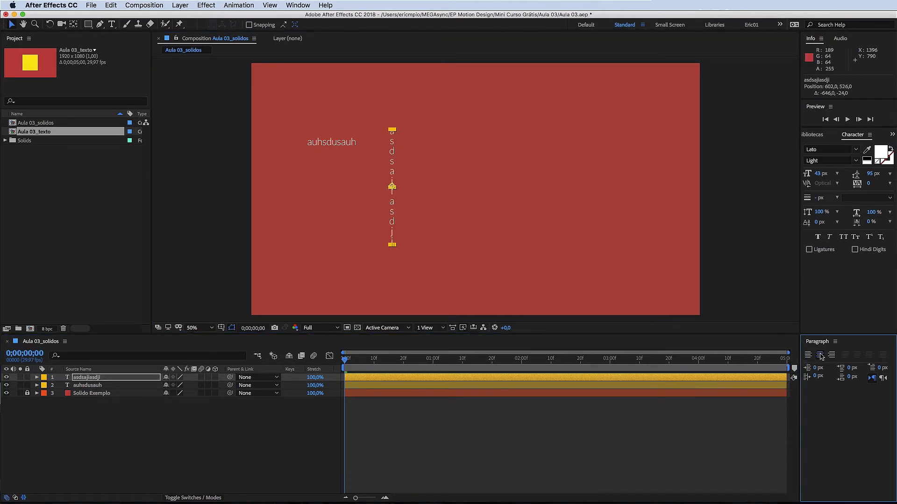
pyautogui.click(831, 355)
pyautogui.click(819, 355)
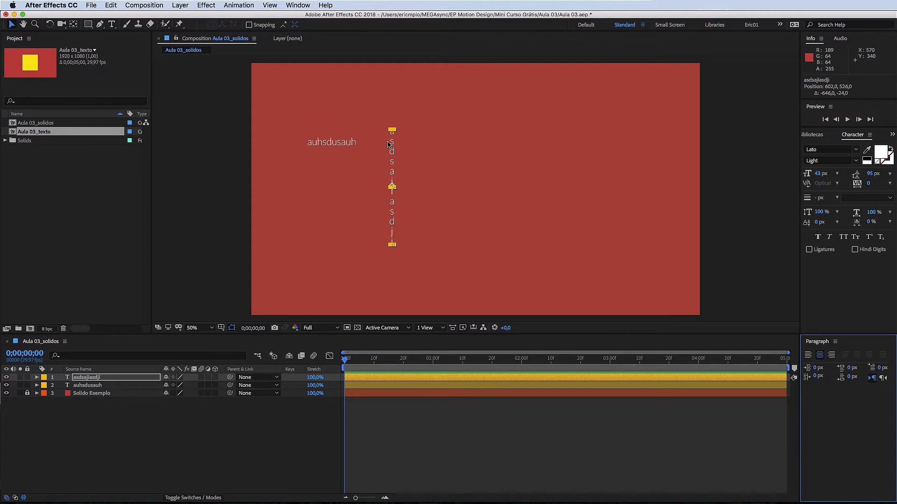
# Delete both the vertical and the horizontal sample text layers.
pyautogui.moveTo(384, 147); pyautogui.dragTo(430, 153)
pyautogui.press('Delete')
pyautogui.click(322, 143)
pyautogui.press('Delete')
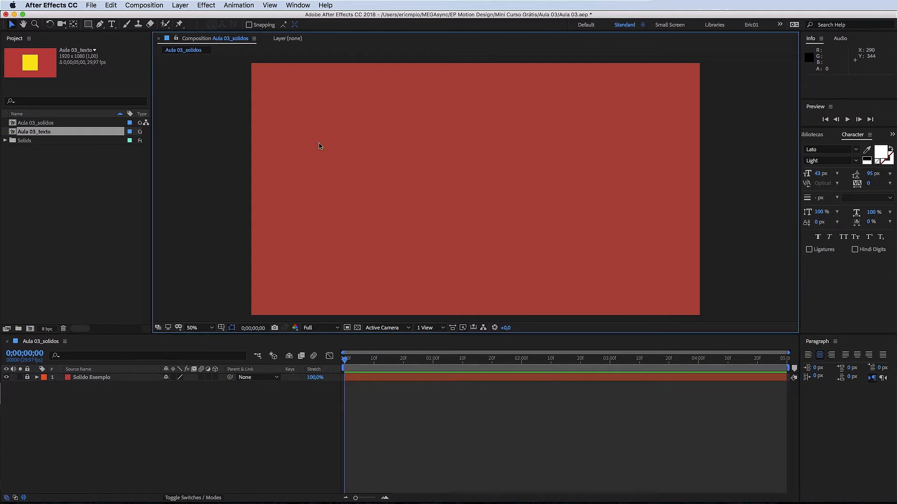
# Add a horizontal text layer reading "Mini Curso Grátis do EP" slightly above the middle of the composition.
pyautogui.press('super+t')
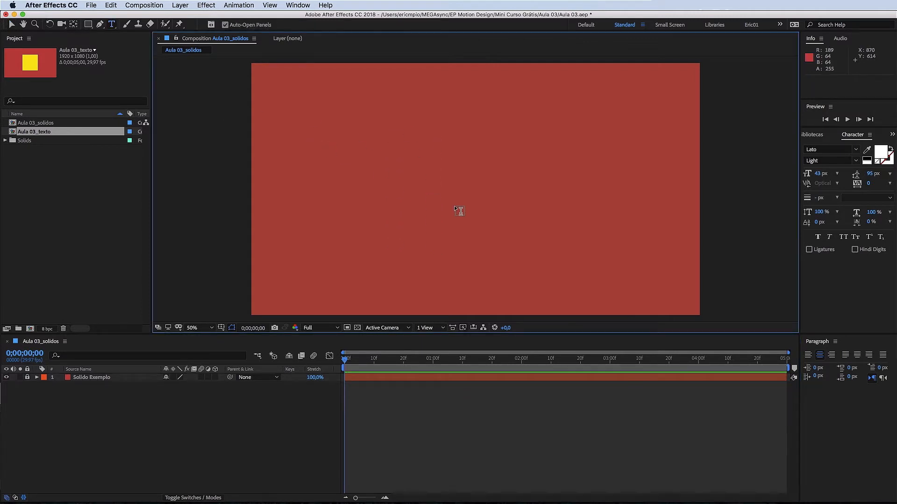
pyautogui.click(420, 176)
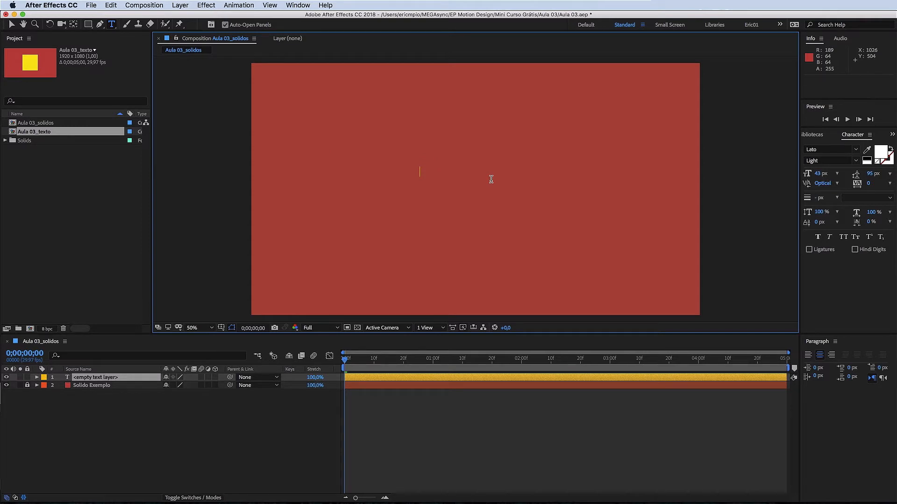
pyautogui.write('Mini')
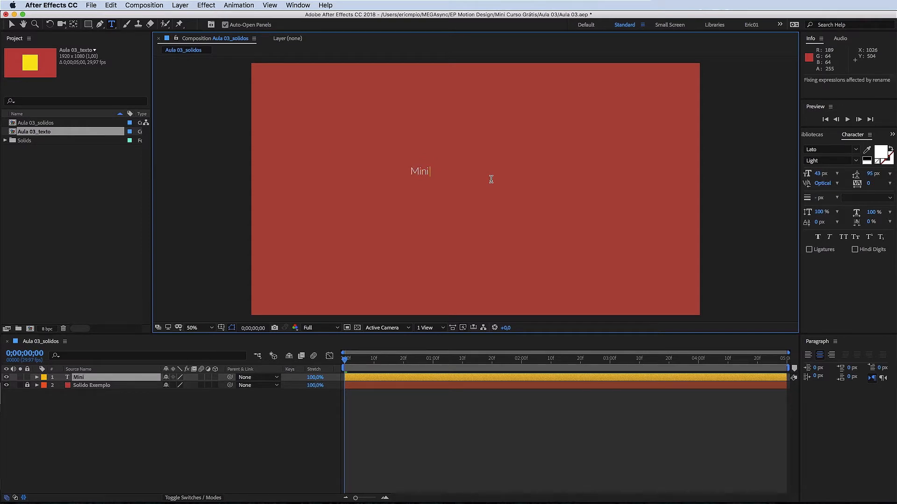
pyautogui.write(' Curso Grátis do EP')
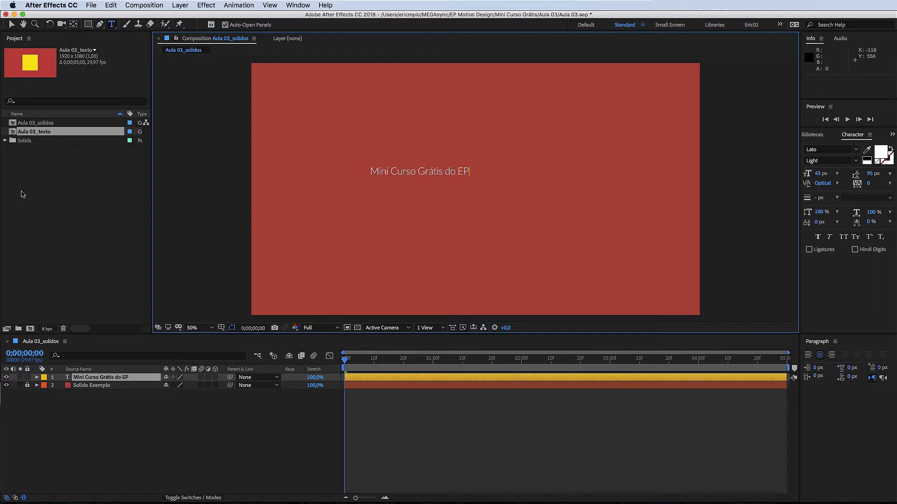
pyautogui.click(115, 223)
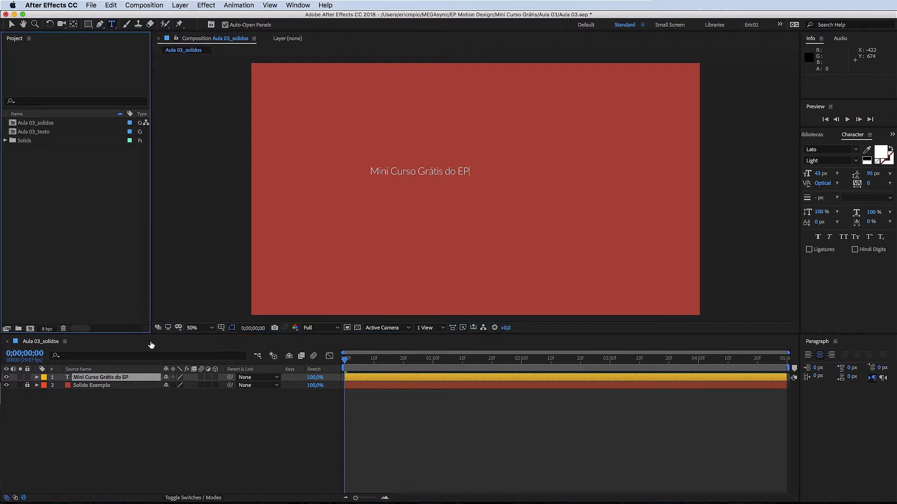
# Finish editing the "Mini Curso Grátis do EP" text and move it to about 944, 492, above the composition's center.
pyautogui.click(181, 384)
pyautogui.click(170, 405)
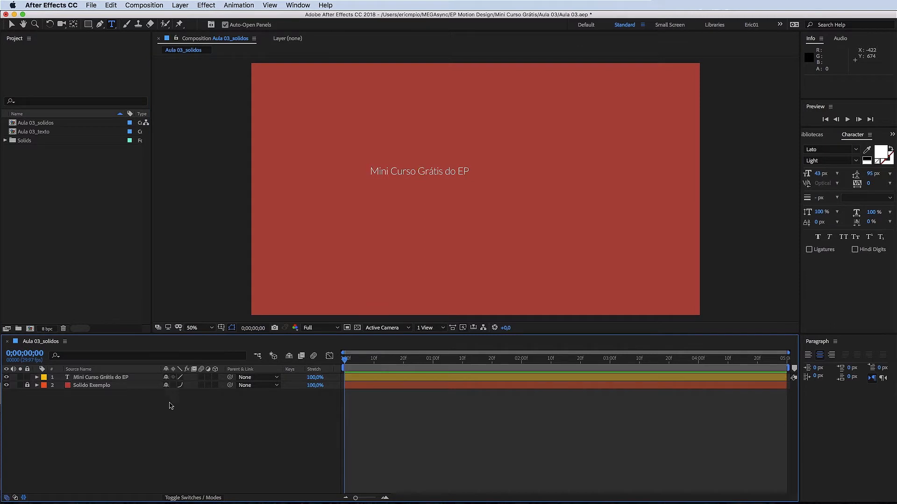
pyautogui.click(177, 378)
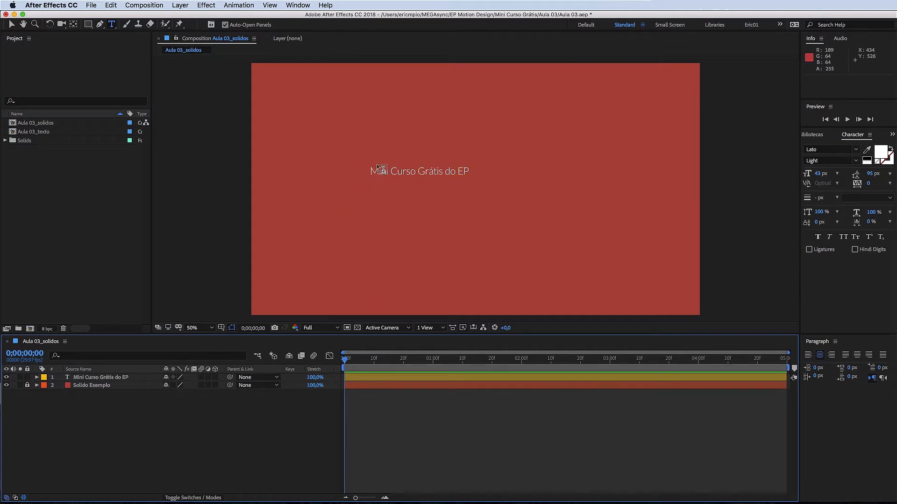
pyautogui.click(421, 174)
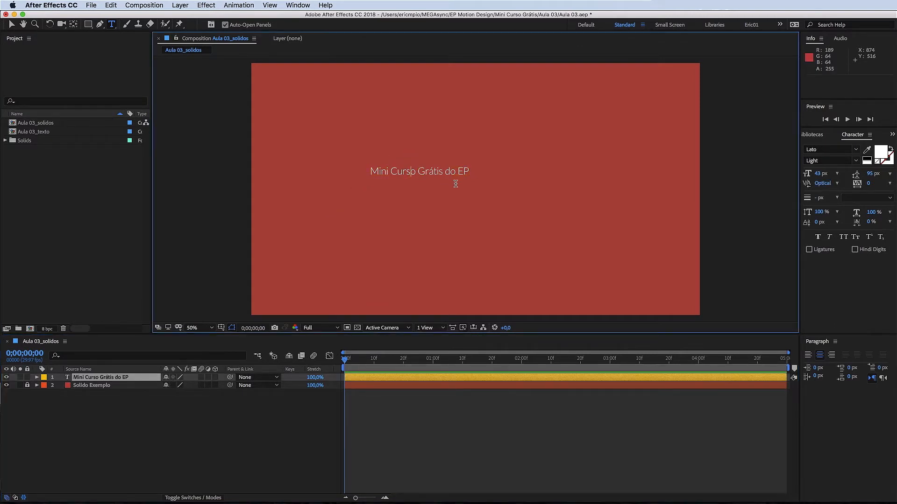
pyautogui.press('Escape')
pyautogui.click(458, 171)
pyautogui.press('Escape')
pyautogui.press('v')
pyautogui.moveTo(470, 176); pyautogui.dragTo(514, 177)
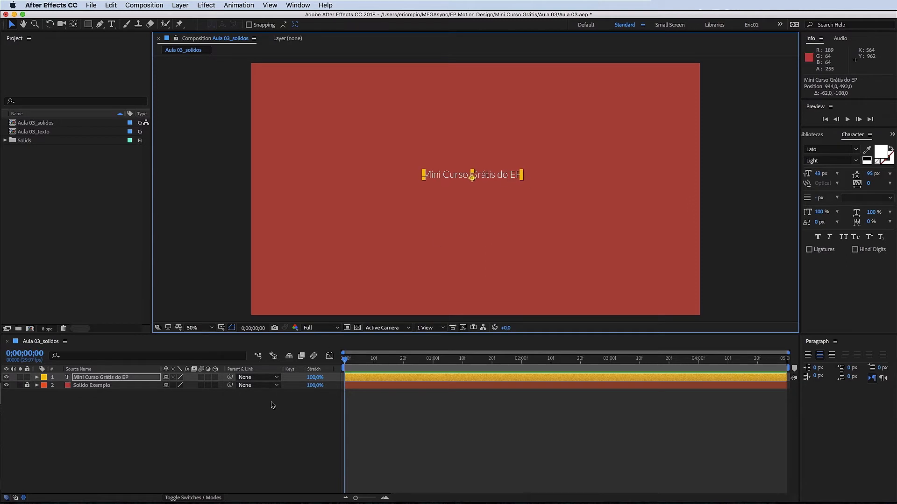
# Change the font of the "Mini Curso Grátis do EP" text layer to Arial.
pyautogui.click(325, 450)
pyautogui.click(90, 378)
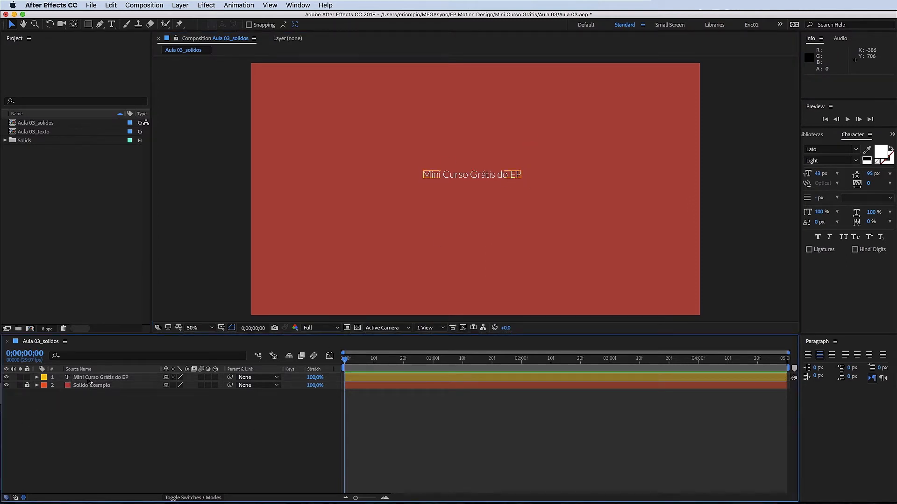
pyautogui.click(857, 149)
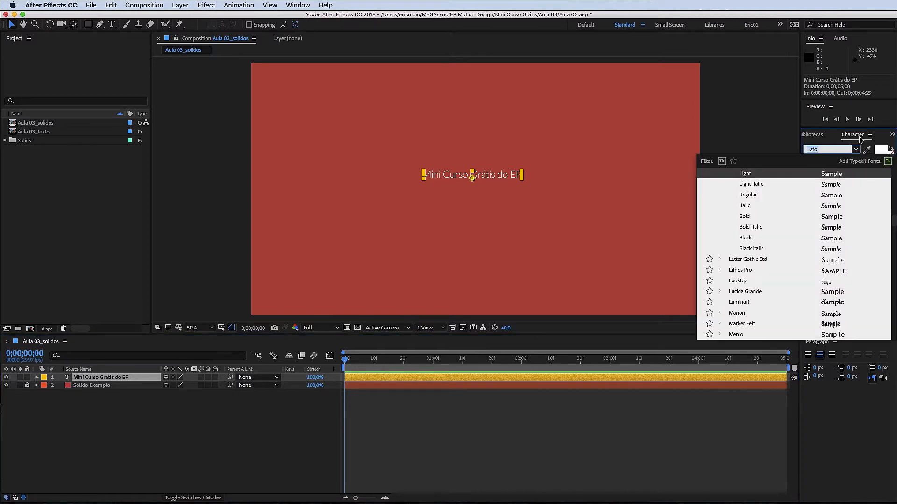
pyautogui.scroll(10, 783, 271)
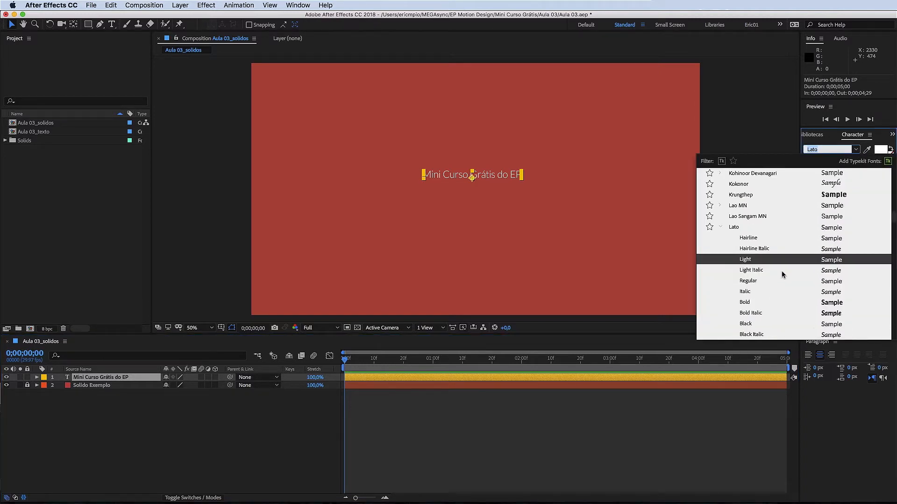
pyautogui.scroll(5, 766, 233)
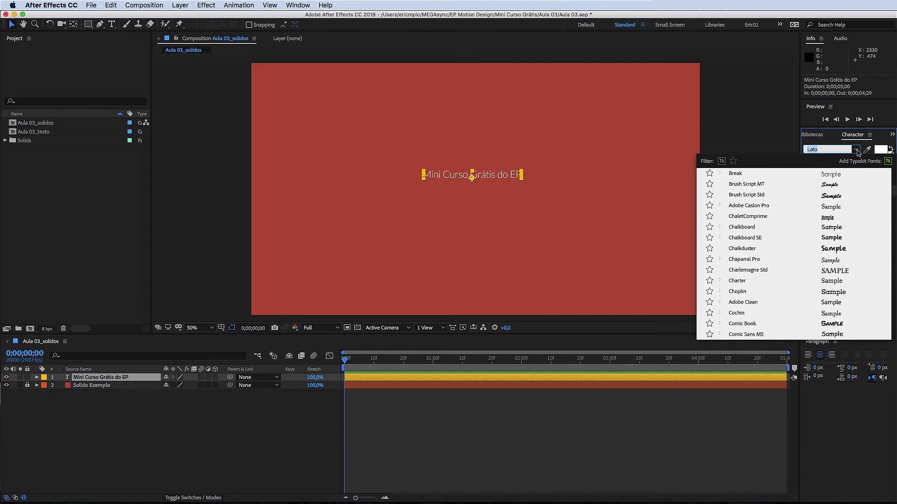
pyautogui.scroll(5, 743, 284)
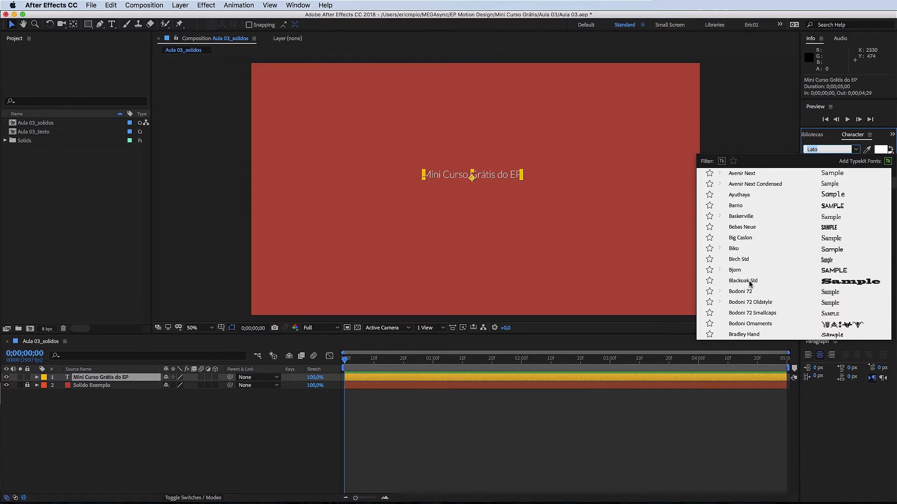
pyautogui.scroll(5, 749, 284)
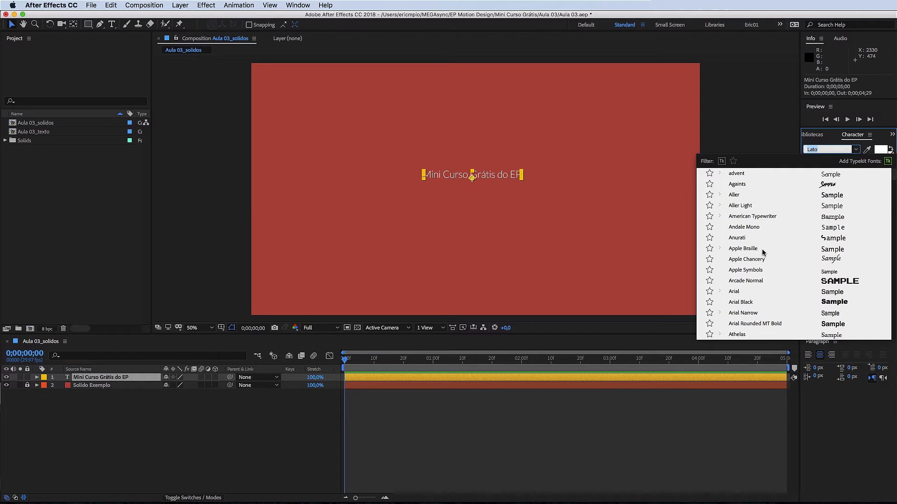
pyautogui.click(734, 291)
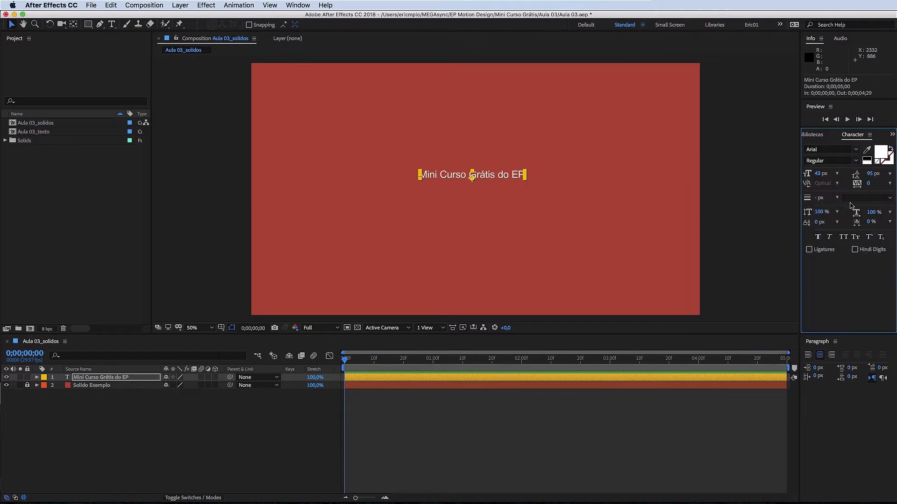
# Try the Bold Italic style on the text and return it to Regular.
pyautogui.click(856, 161)
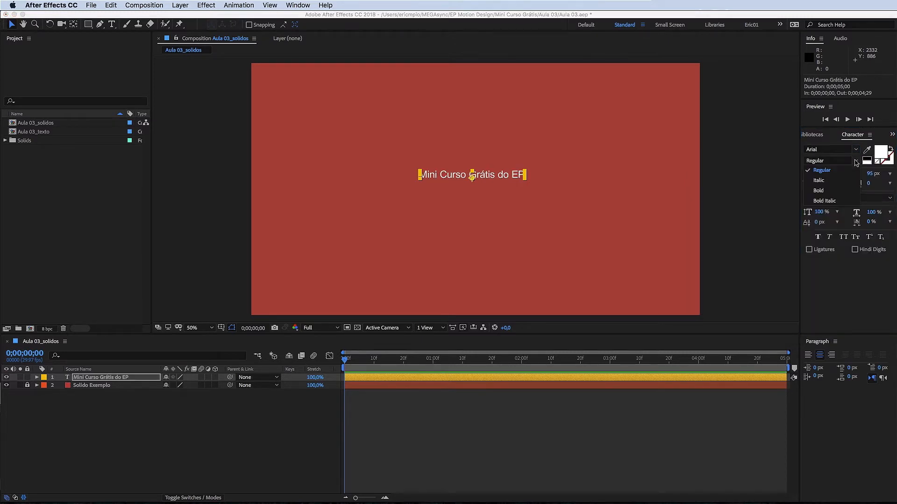
pyautogui.click(833, 200)
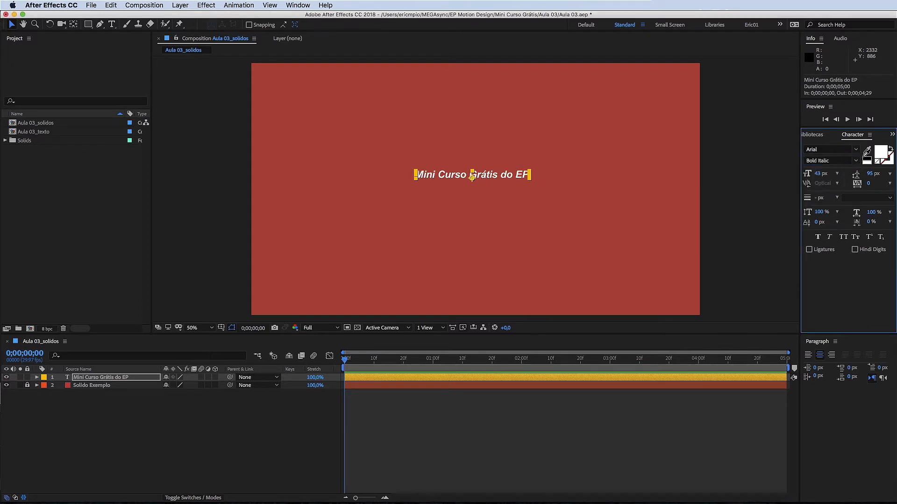
pyautogui.click(866, 158)
pyautogui.click(856, 160)
pyautogui.click(847, 170)
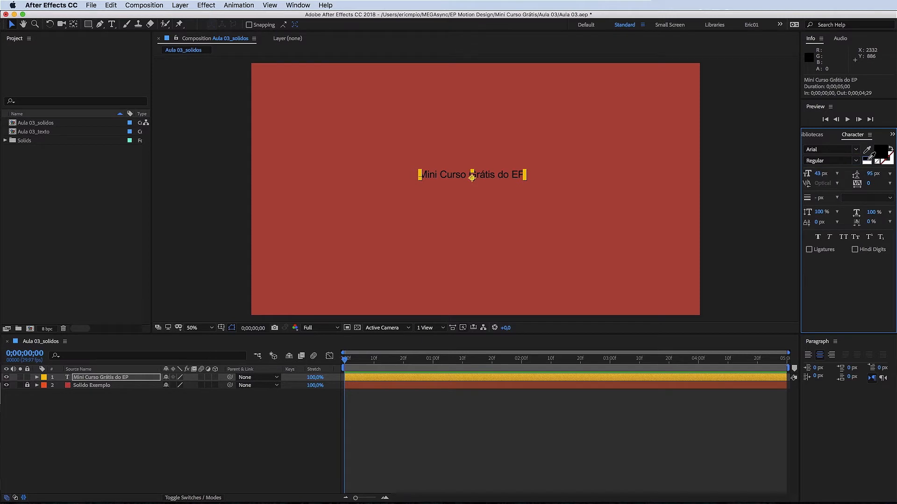
# Switch the text fill back and forth between black and white, ending on white.
pyautogui.click(867, 163)
pyautogui.click(867, 159)
pyautogui.click(867, 162)
pyautogui.click(867, 159)
pyautogui.click(867, 162)
# Set the text's fill color to green 3EBE83.
pyautogui.click(880, 151)
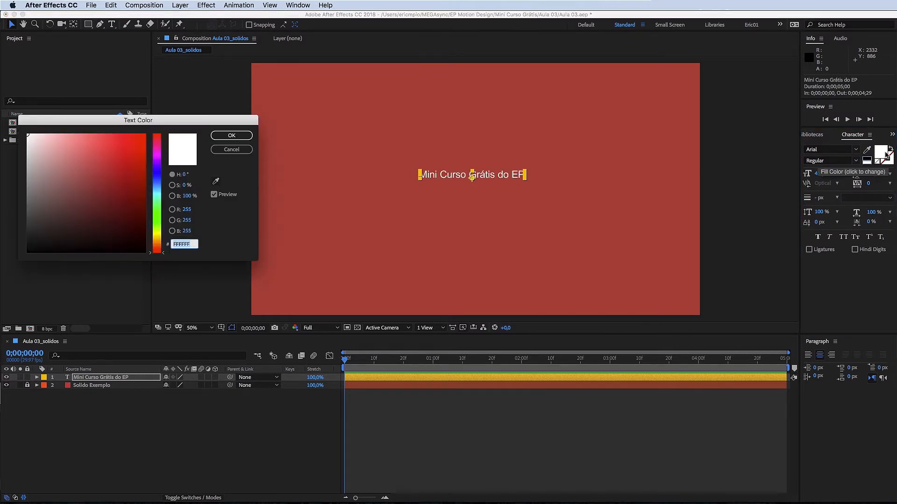
pyautogui.click(155, 173)
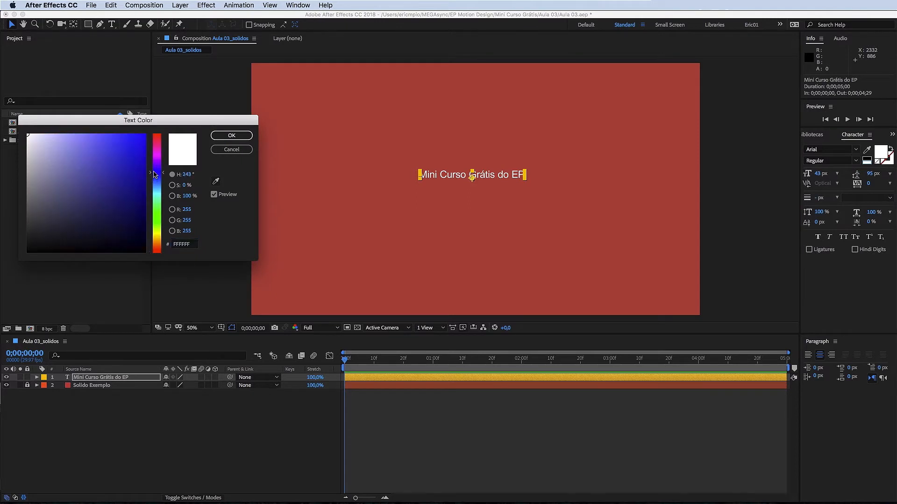
pyautogui.click(121, 164)
pyautogui.click(155, 206)
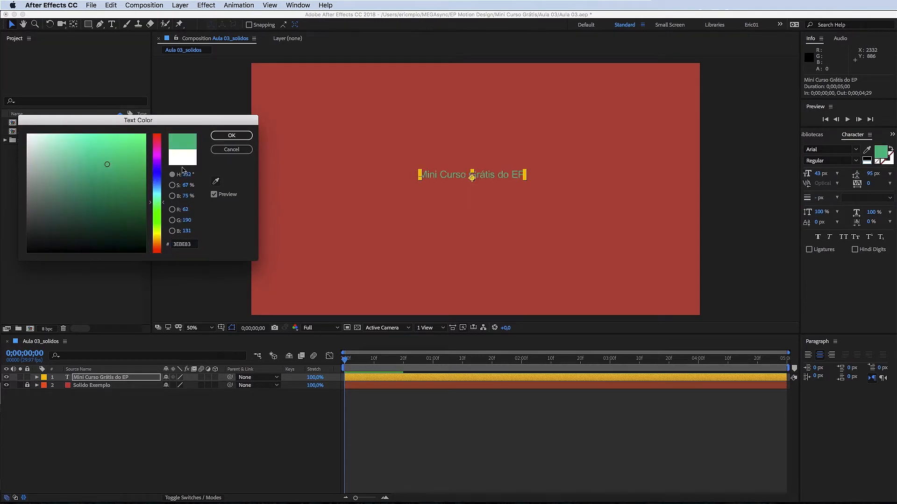
pyautogui.click(231, 135)
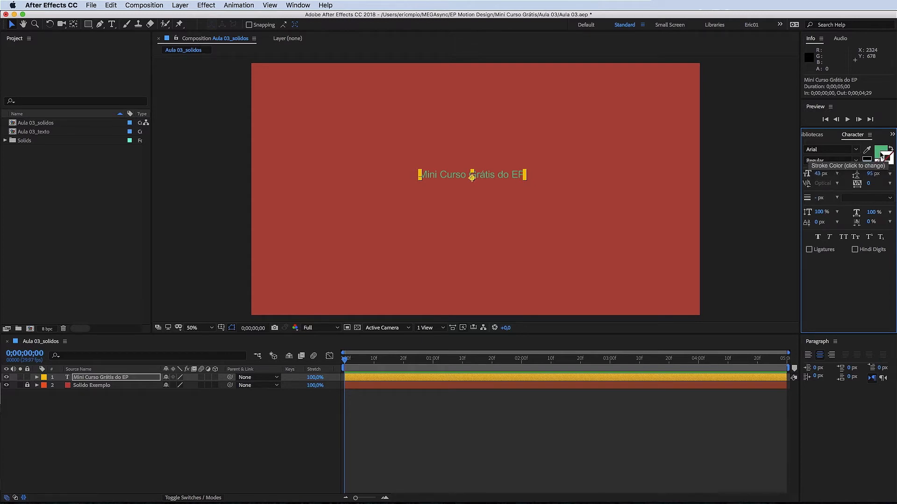
# Give the text a yellow FFF000 stroke 30 px wide and enlarge the font size to 118 px.
pyautogui.doubleClick(884, 158)
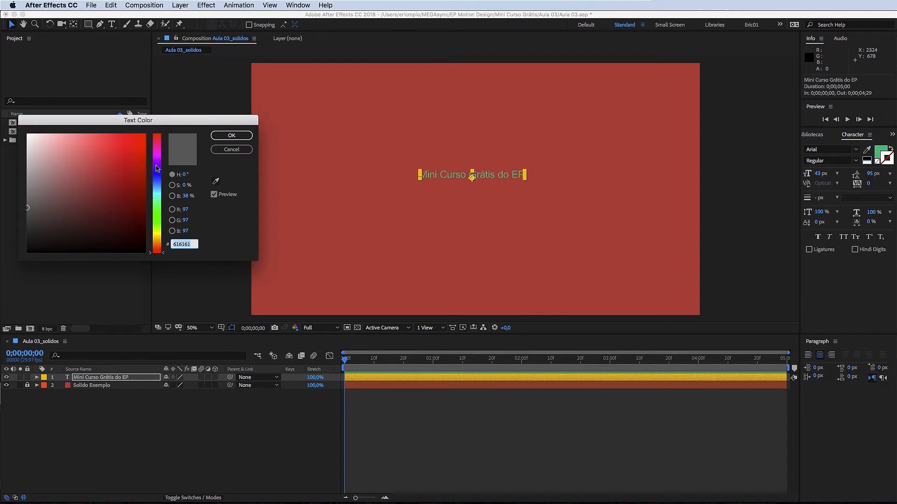
pyautogui.write('FFF000')
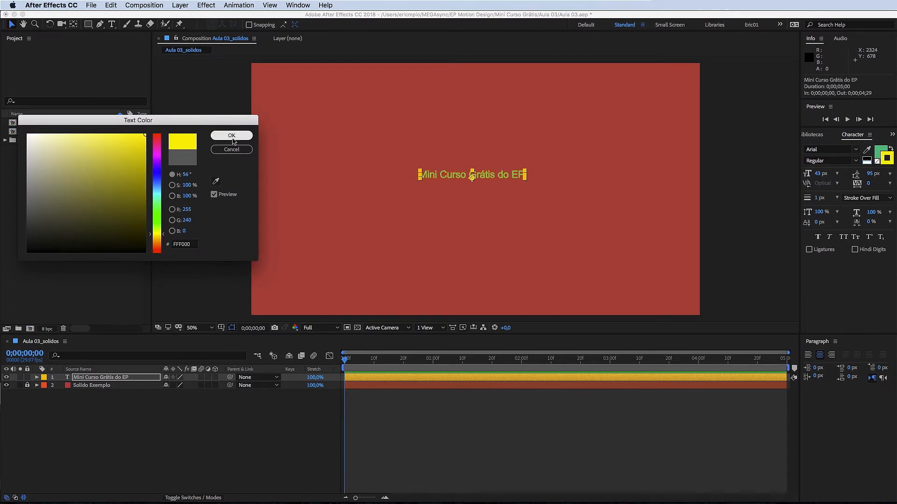
pyautogui.click(231, 136)
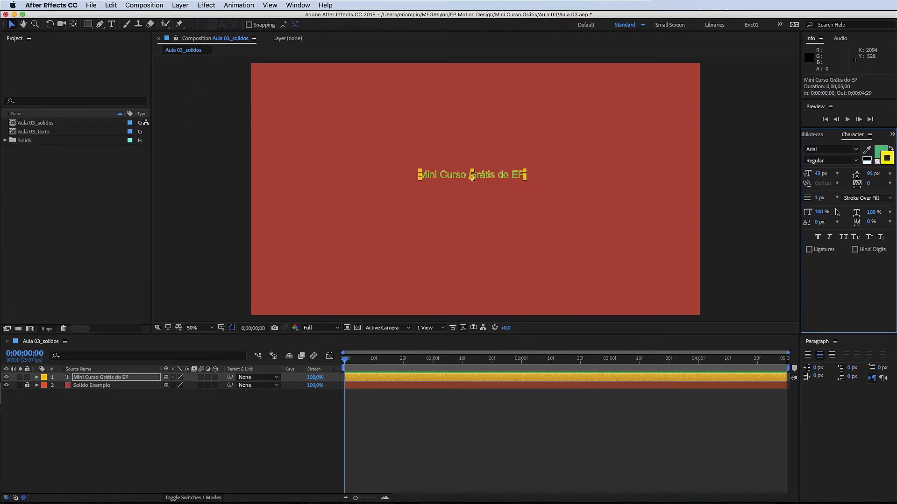
pyautogui.moveTo(818, 198)
pyautogui.mouseDown()
pyautogui.moveTo(827, 198)
pyautogui.moveTo(818, 198)
pyautogui.moveTo(826, 198)
pyautogui.moveTo(824, 177)
pyautogui.moveTo(873, 180)
pyautogui.moveTo(820, 222)
pyautogui.mouseUp()
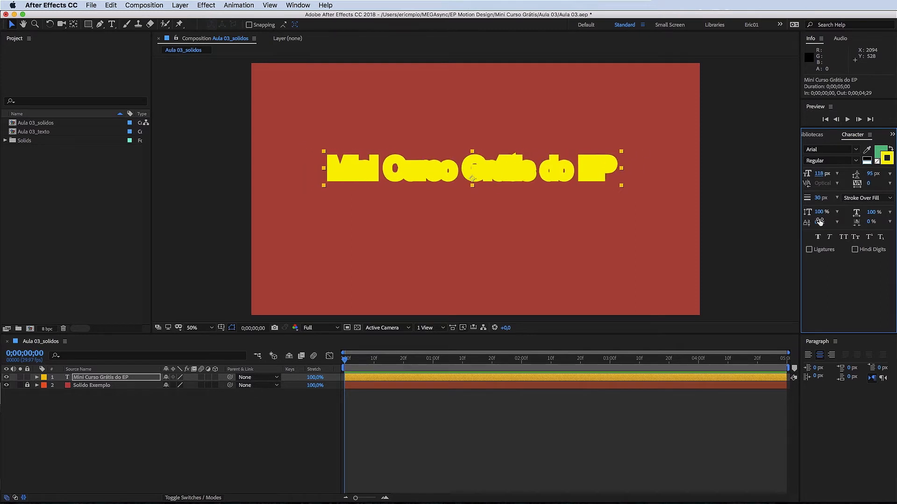
# Set the text's stroke order to Fill Over Stroke.
pyautogui.click(857, 198)
pyautogui.click(856, 207)
pyautogui.click(860, 199)
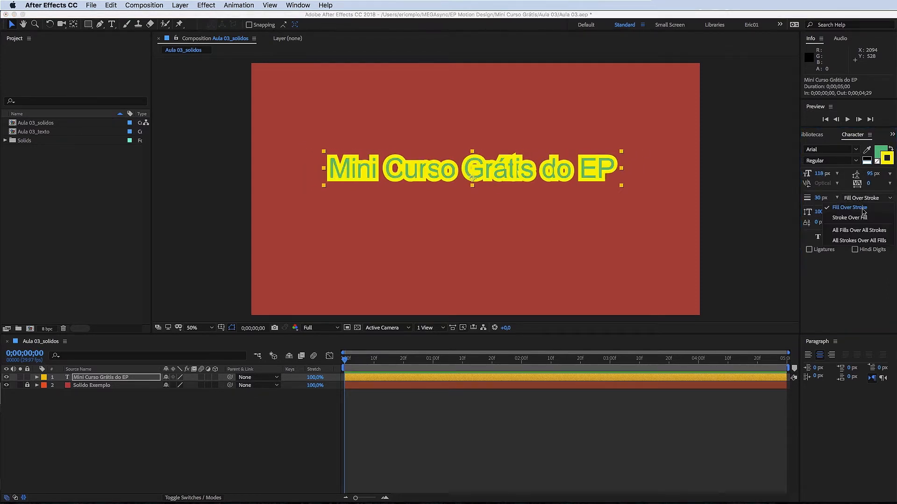
pyautogui.click(863, 210)
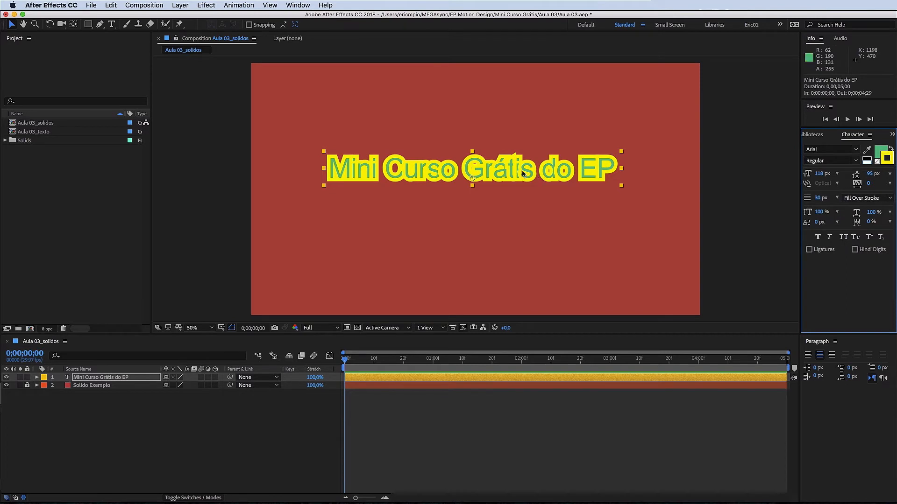
# Try Stroke Over Fill, All Fills Over All Strokes and All Strokes Over All Fills on the text, ending on Fill Over Stroke.
pyautogui.click(861, 198)
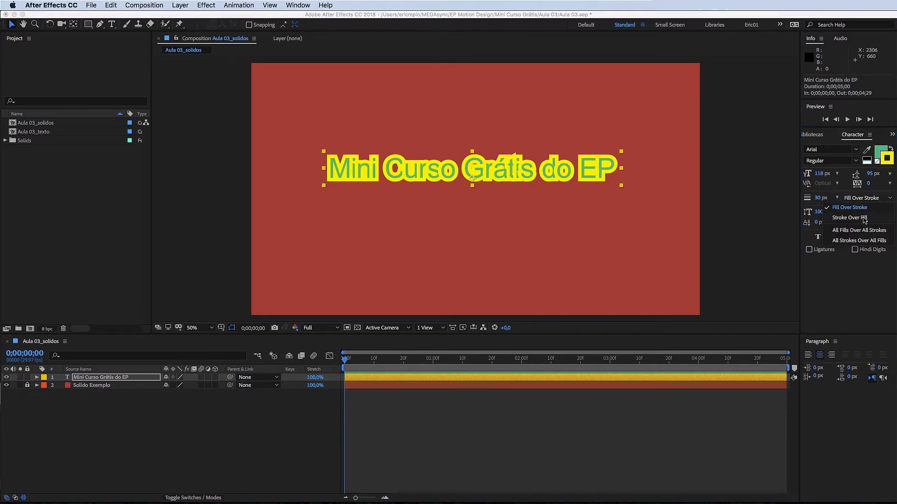
pyautogui.click(867, 220)
pyautogui.click(873, 198)
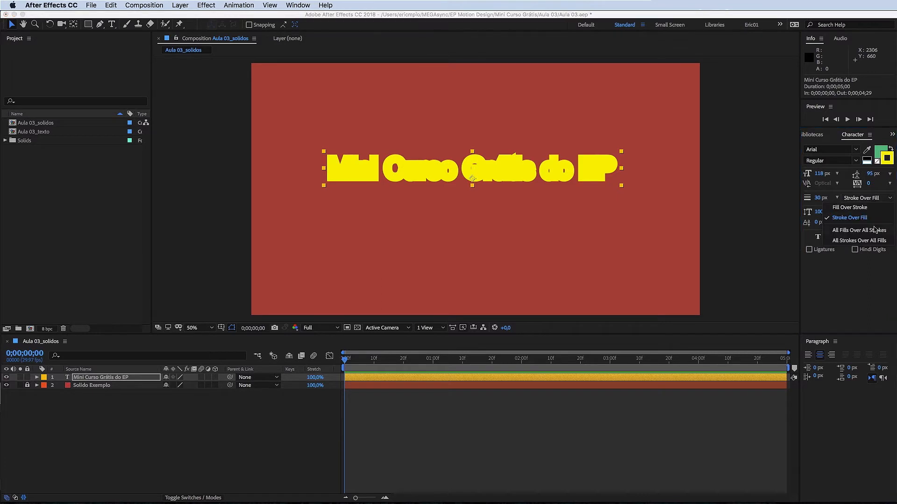
pyautogui.click(869, 231)
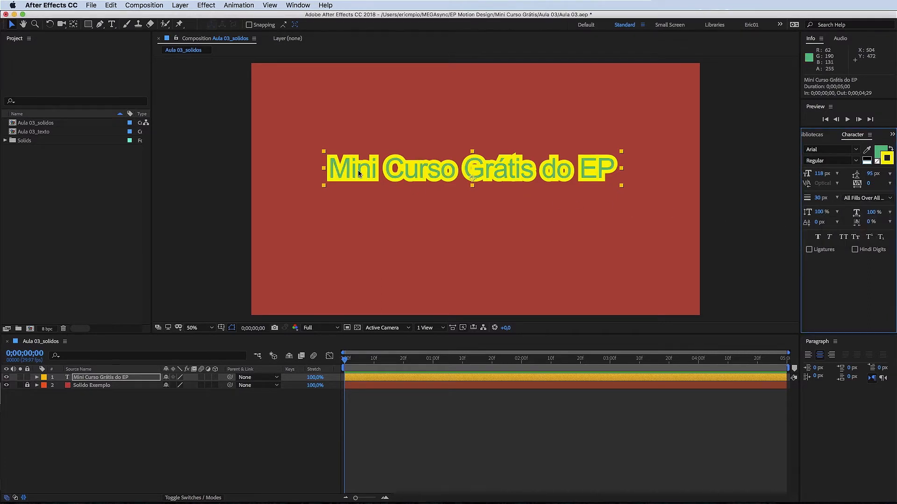
pyautogui.click(867, 198)
pyautogui.click(867, 242)
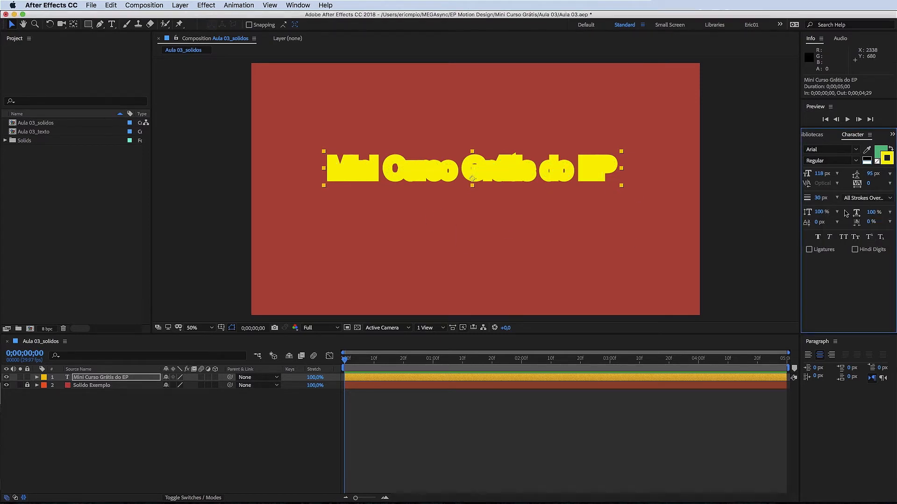
pyautogui.click(867, 199)
pyautogui.click(856, 210)
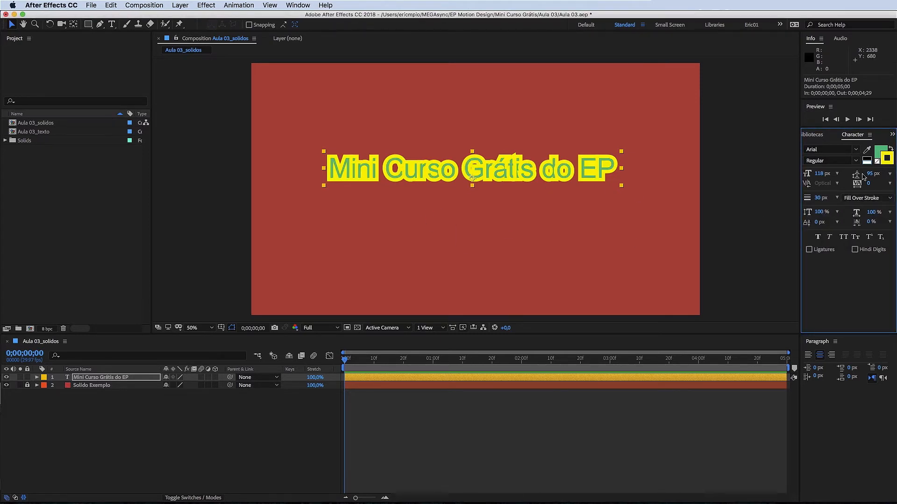
# Set the text's stroke width to 0 px.
pyautogui.click(818, 198)
pyautogui.write('0')
pyautogui.press('Return')
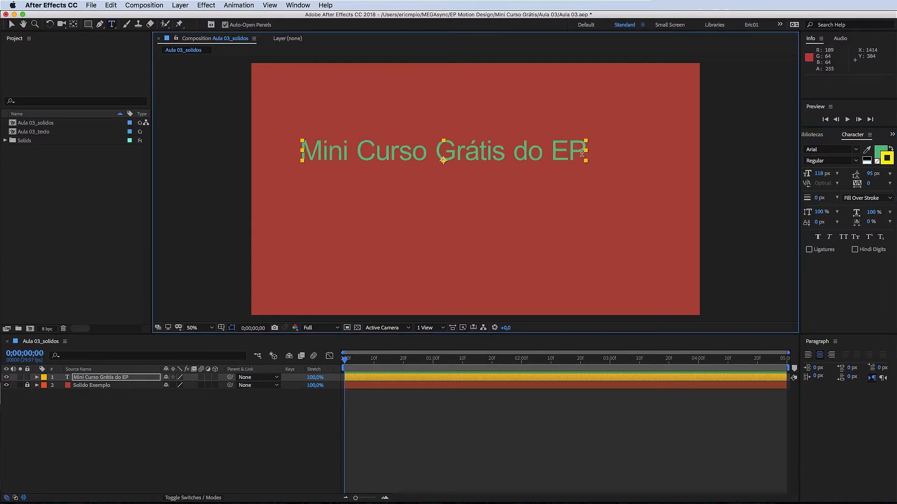
# Add a second line with the author's name below "Mini Curso Grátis do EP" in the same text layer.
pyautogui.click(582, 153)
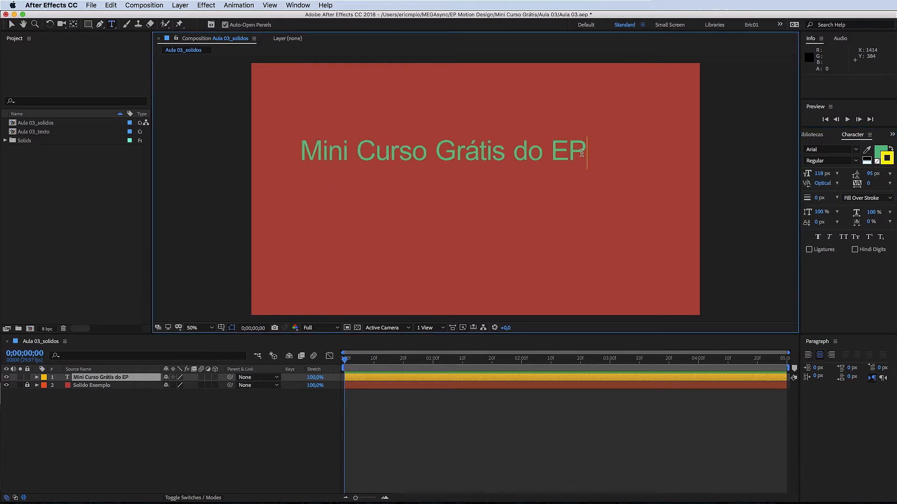
pyautogui.write('Éric Pio')
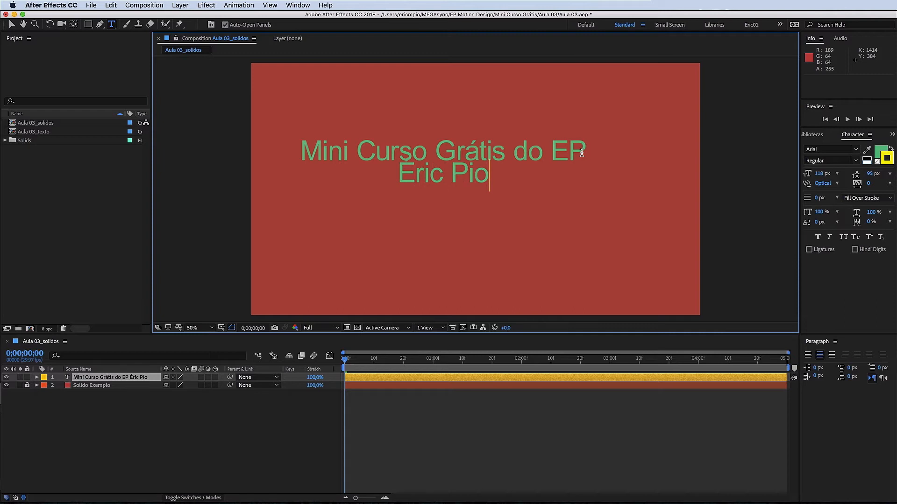
pyautogui.press('Escape')
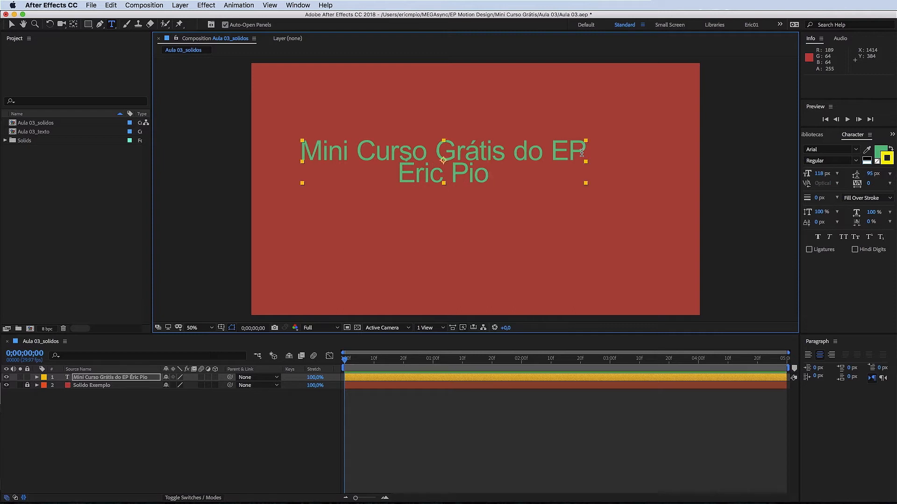
pyautogui.press('v')
# Try larger line spacing on the two-line text, ending with the leading set to Auto.
pyautogui.moveTo(871, 173); pyautogui.dragTo(876, 207)
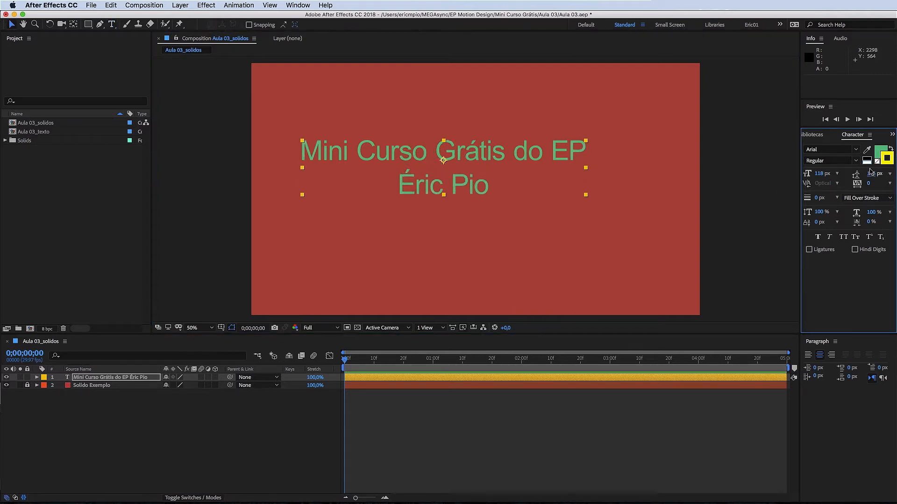
pyautogui.moveTo(870, 173); pyautogui.dragTo(884, 174)
pyautogui.click(890, 174)
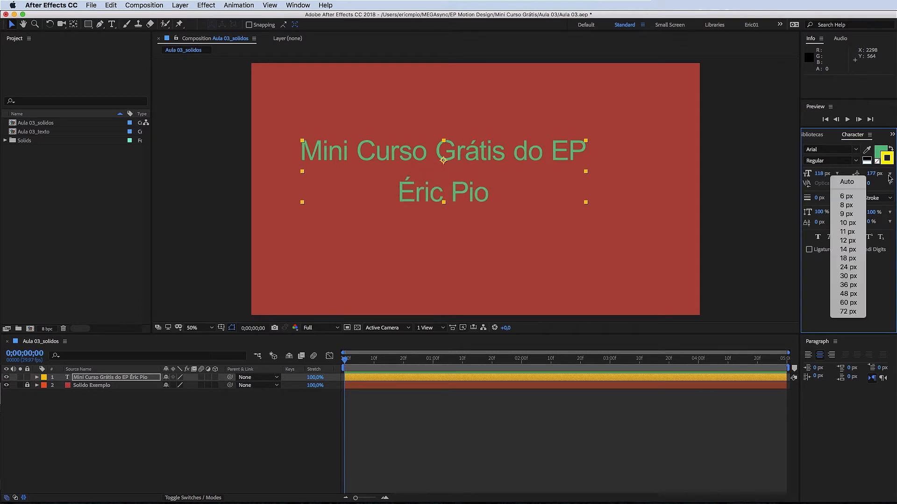
pyautogui.click(863, 183)
# Move the text block to about 988, 486 and set its tracking to 13.
pyautogui.moveTo(454, 157); pyautogui.dragTo(493, 173)
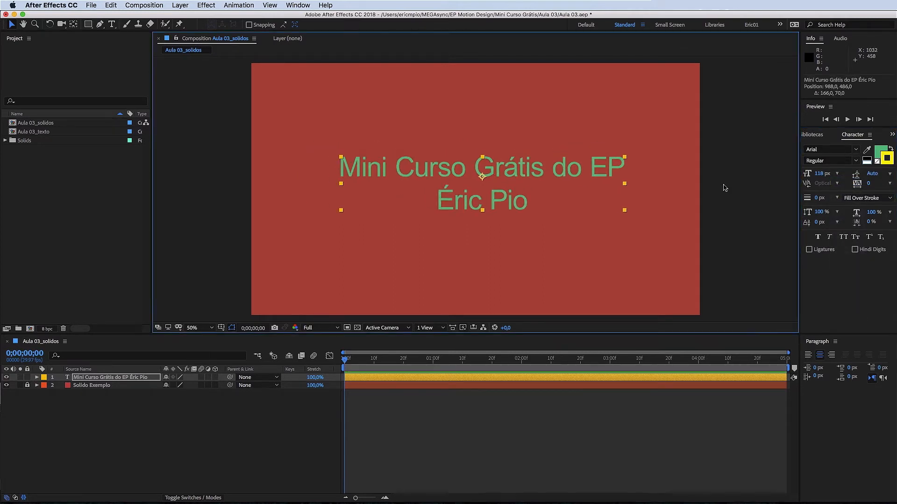
pyautogui.moveTo(871, 183); pyautogui.dragTo(819, 232)
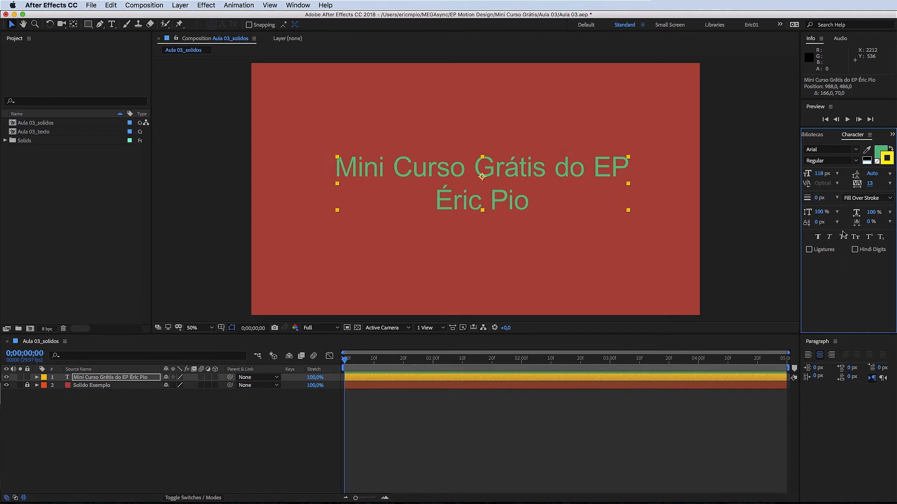
# Try Faux Bold on the text, switching it on and off several times and ending with it off.
pyautogui.click(818, 237)
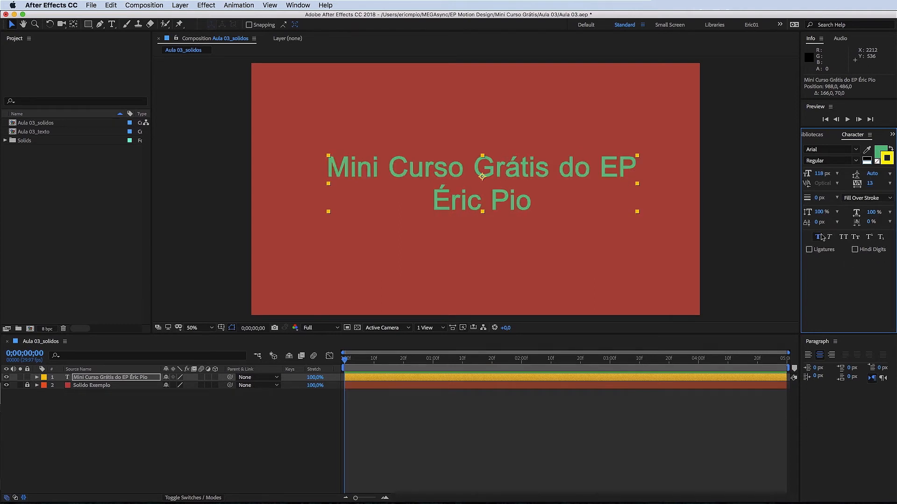
pyautogui.click(818, 237)
pyautogui.click(818, 237)
pyautogui.click(818, 238)
pyautogui.click(816, 237)
pyautogui.click(816, 238)
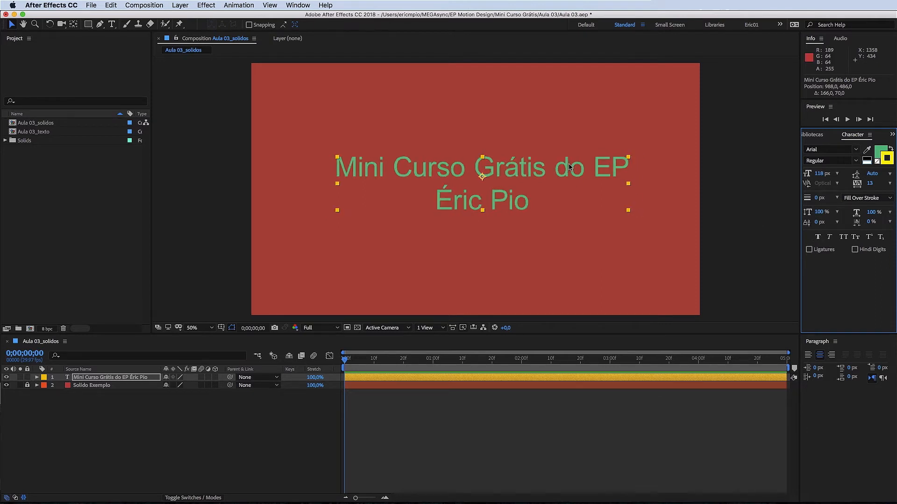
# Move the text block to about 972, 430 and apply Faux Bold and Faux Italic to it.
pyautogui.moveTo(567, 171); pyautogui.dragTo(563, 158)
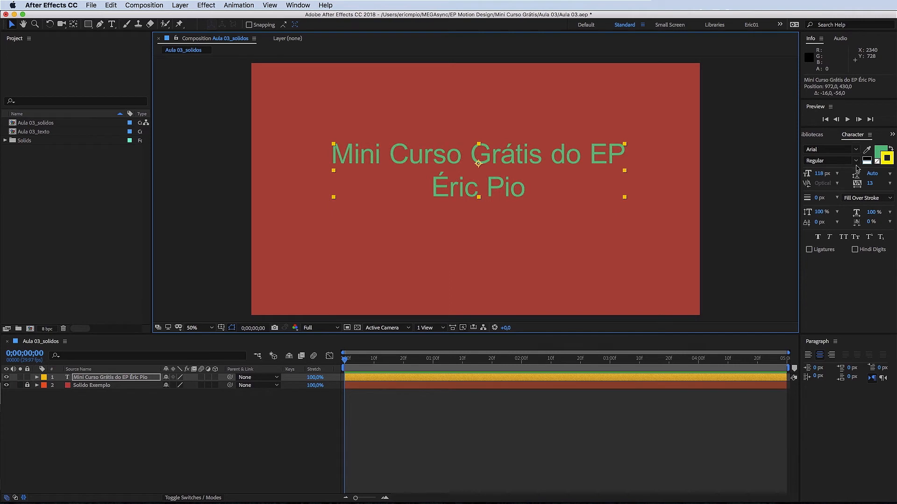
pyautogui.click(816, 237)
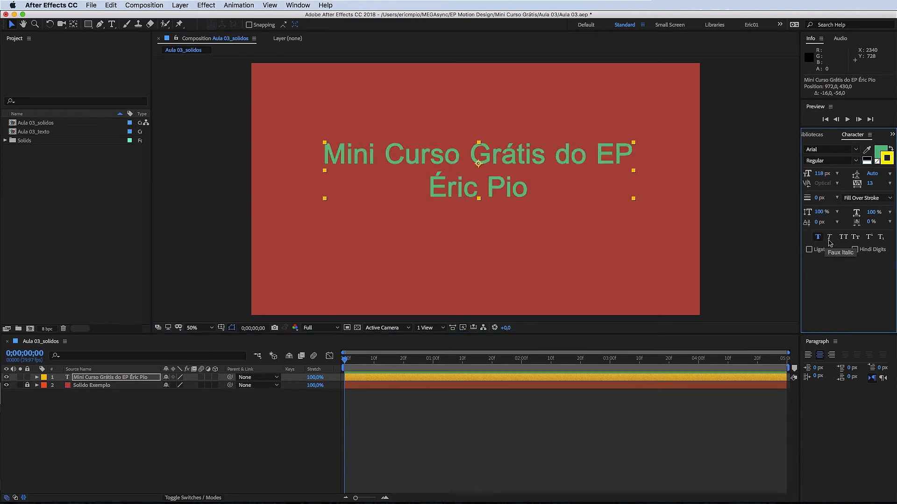
pyautogui.click(828, 239)
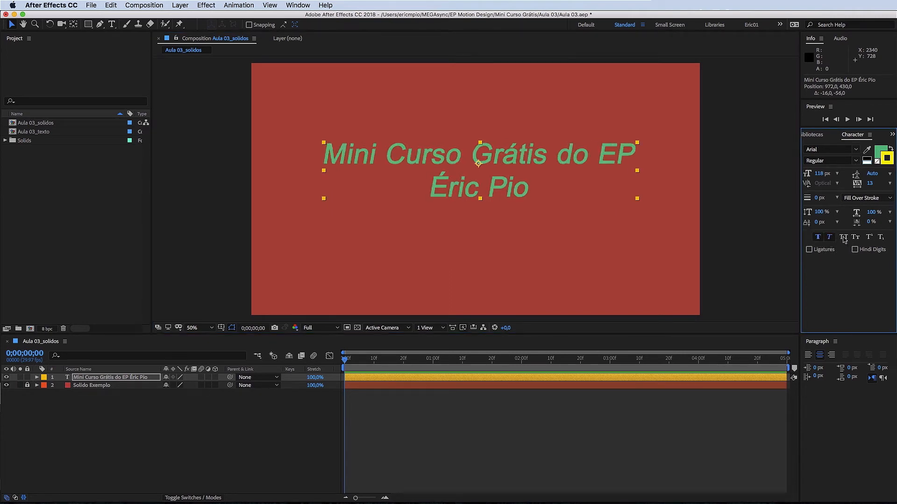
# Try All Caps, Small Caps, Superscript and Subscript on the text, switching each one off again.
pyautogui.click(844, 238)
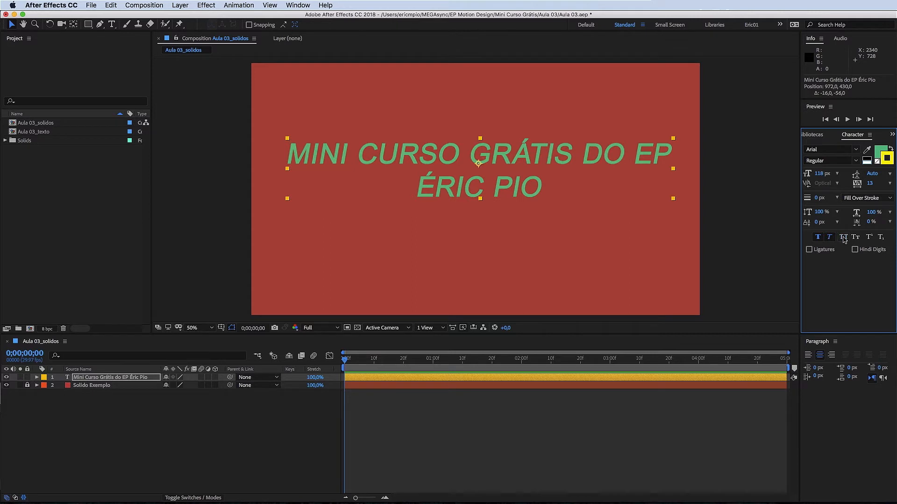
pyautogui.click(843, 238)
pyautogui.click(855, 239)
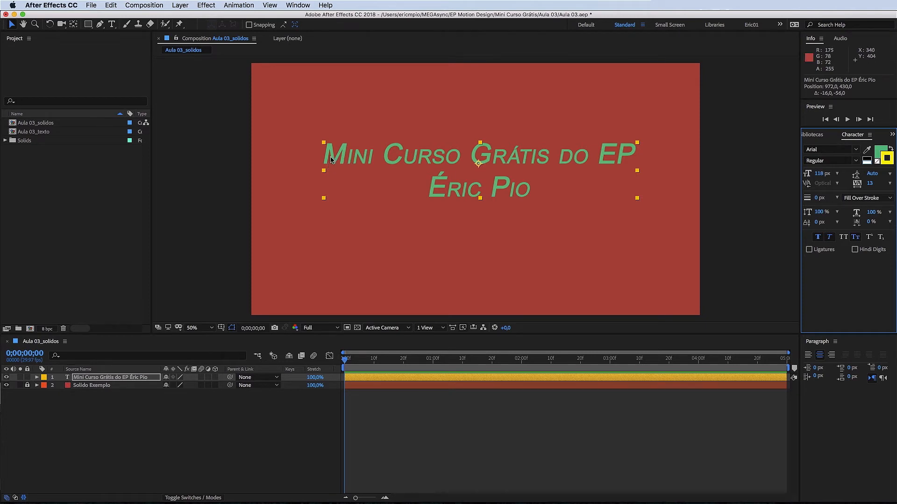
pyautogui.click(855, 237)
pyautogui.click(868, 238)
pyautogui.click(869, 239)
pyautogui.click(880, 239)
pyautogui.click(880, 238)
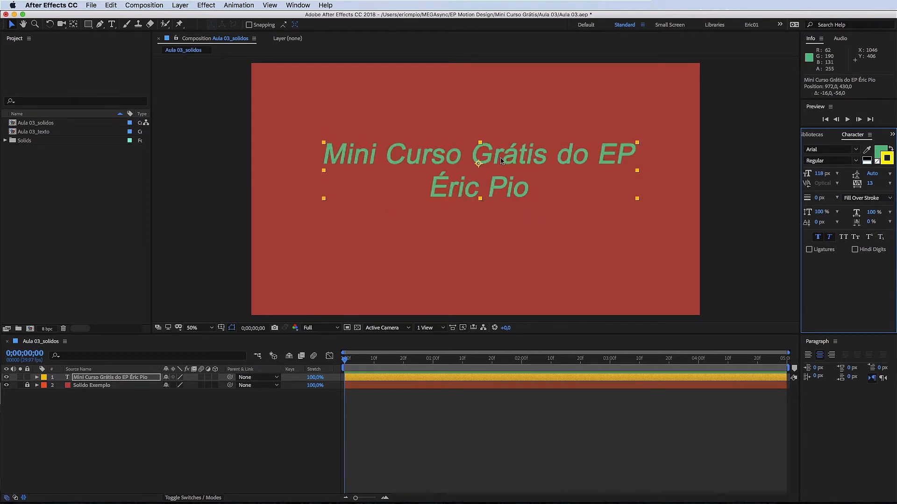
# Move the text block to about 1050, 496 and try left, center and right paragraph alignment on it.
pyautogui.moveTo(531, 158); pyautogui.dragTo(549, 174)
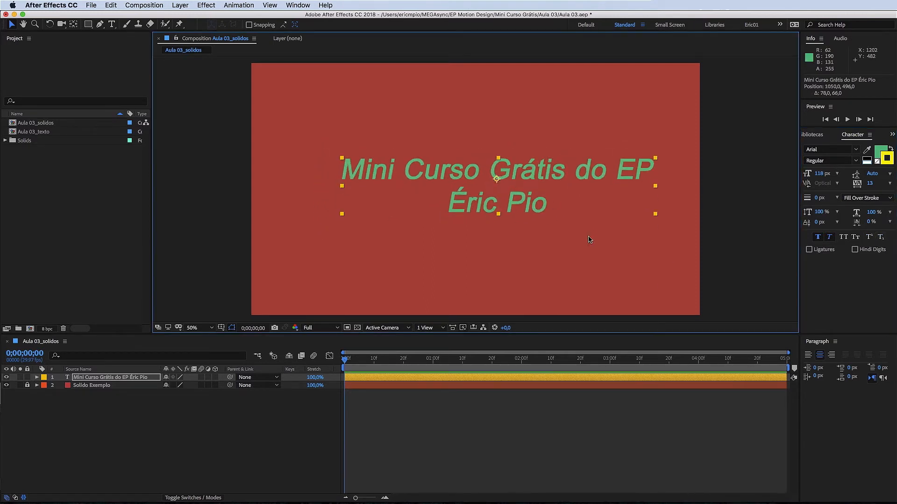
pyautogui.click(809, 355)
pyautogui.click(819, 355)
pyautogui.click(830, 355)
pyautogui.click(808, 355)
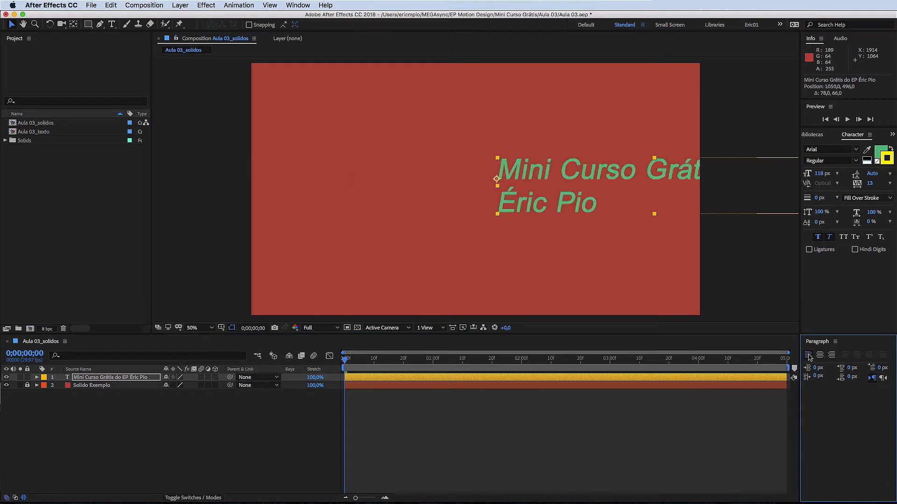
pyautogui.click(820, 356)
pyautogui.click(830, 355)
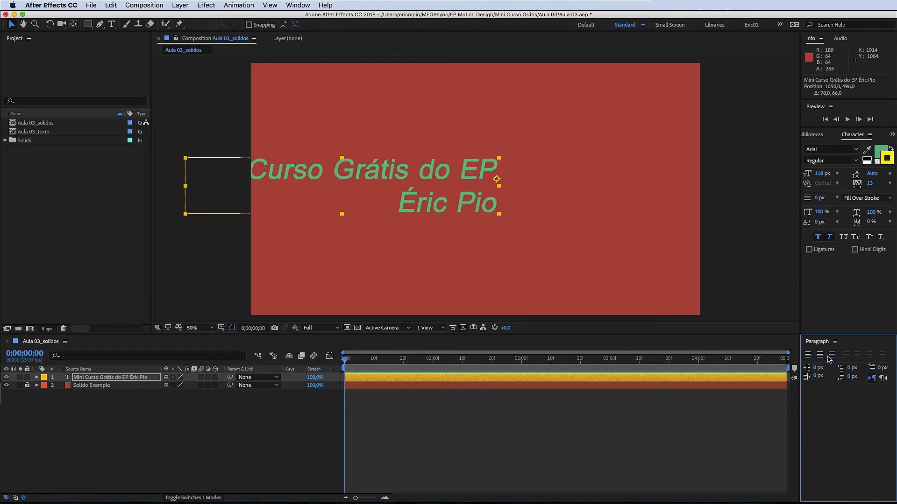
# Try left, center and right alignment again, moving the text back into the frame after an alignment change.
pyautogui.click(808, 355)
pyautogui.moveTo(540, 170); pyautogui.dragTo(332, 185)
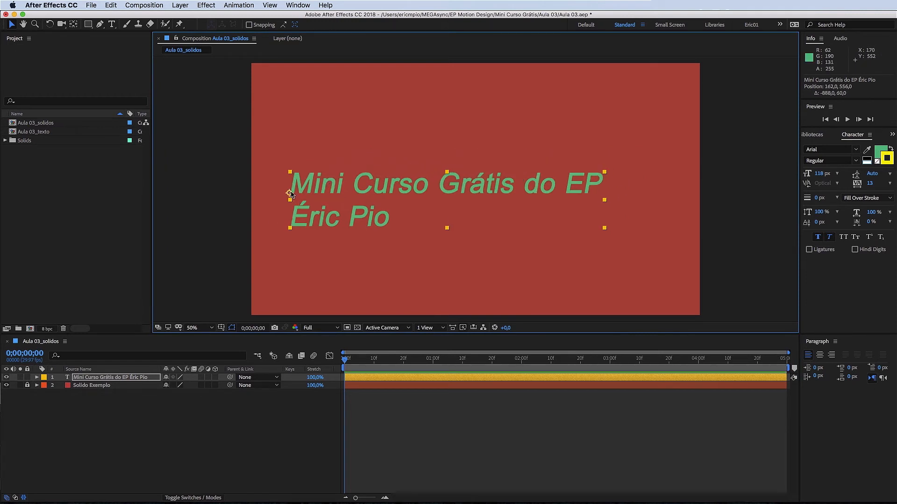
pyautogui.click(820, 355)
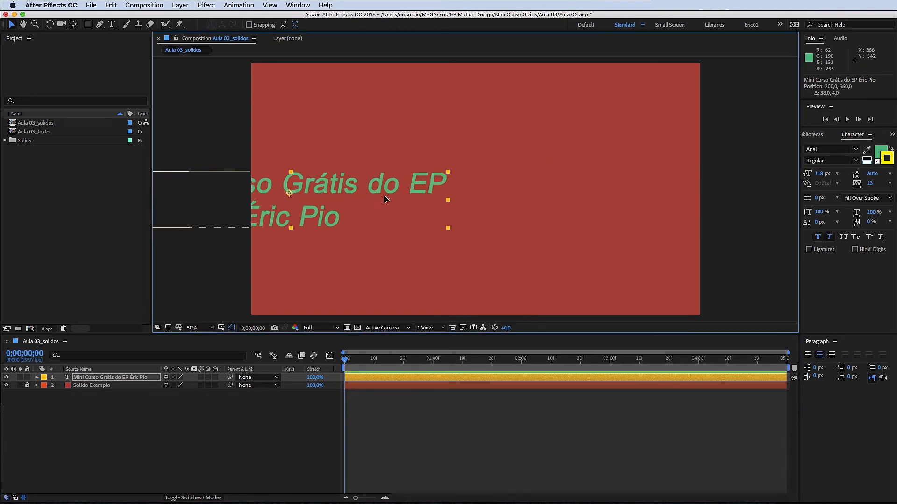
pyautogui.moveTo(386, 196); pyautogui.dragTo(541, 208)
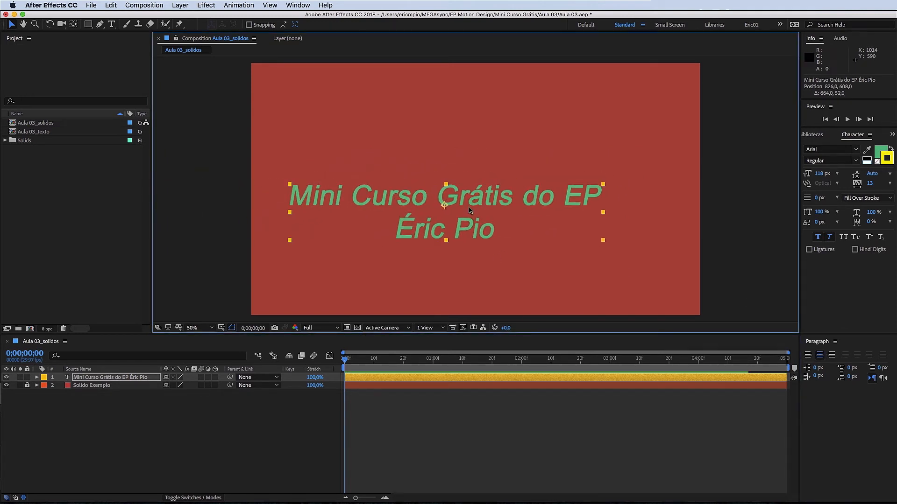
pyautogui.click(830, 355)
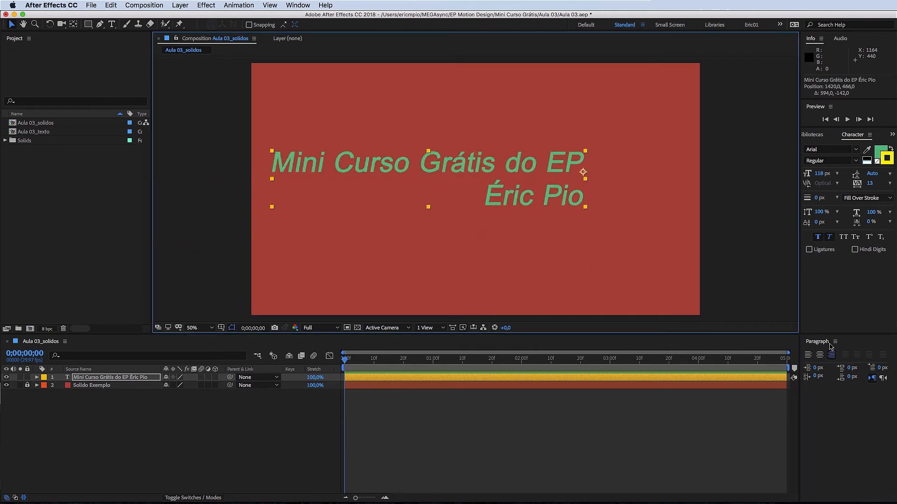
# Center-align the text and place it around the middle of the frame.
pyautogui.click(820, 355)
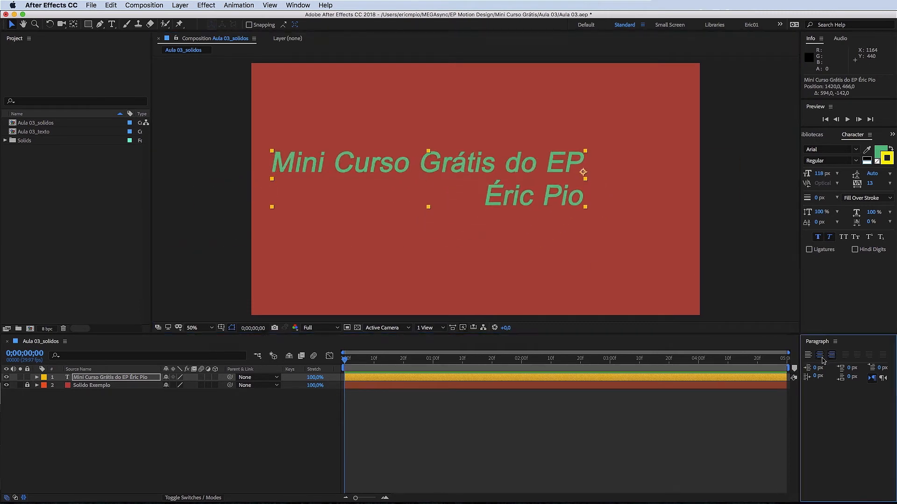
pyautogui.moveTo(553, 167); pyautogui.dragTo(522, 168)
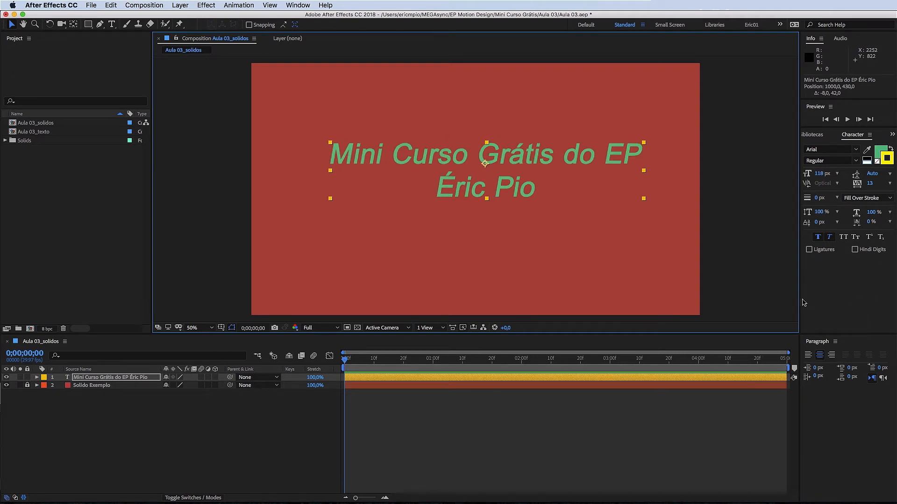
pyautogui.moveTo(528, 159); pyautogui.dragTo(517, 177)
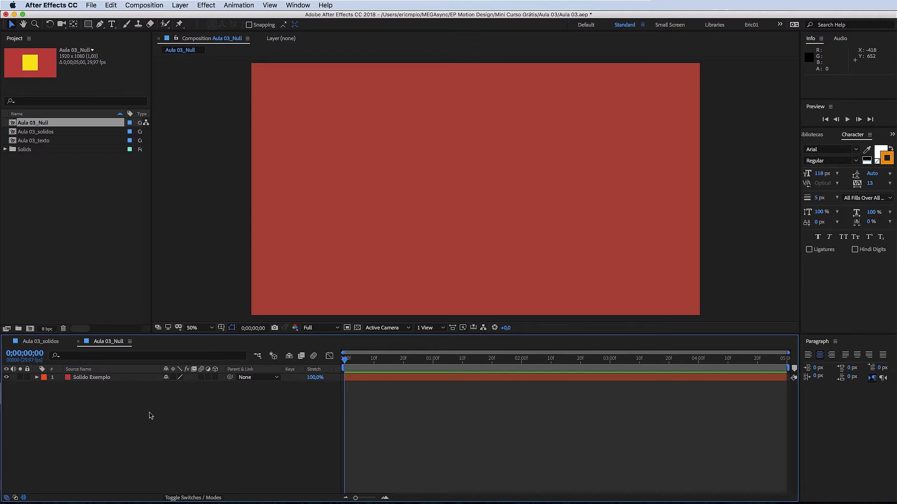
# Add a null object to the Aula 03_Null composition and delete it again.
pyautogui.click(181, 5)
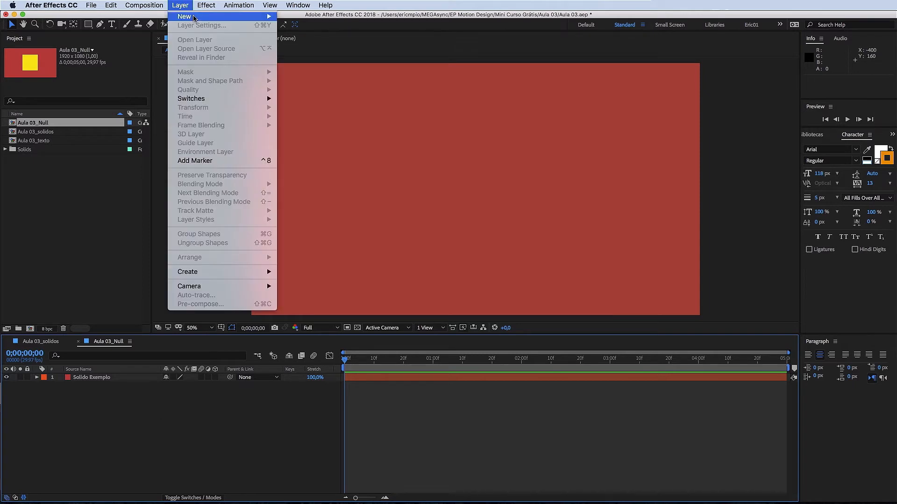
pyautogui.moveTo(195, 17)
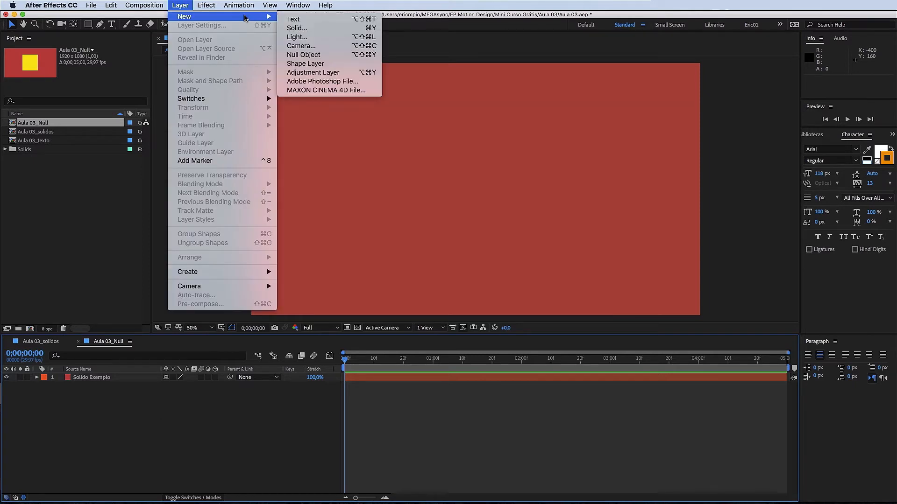
pyautogui.click(335, 56)
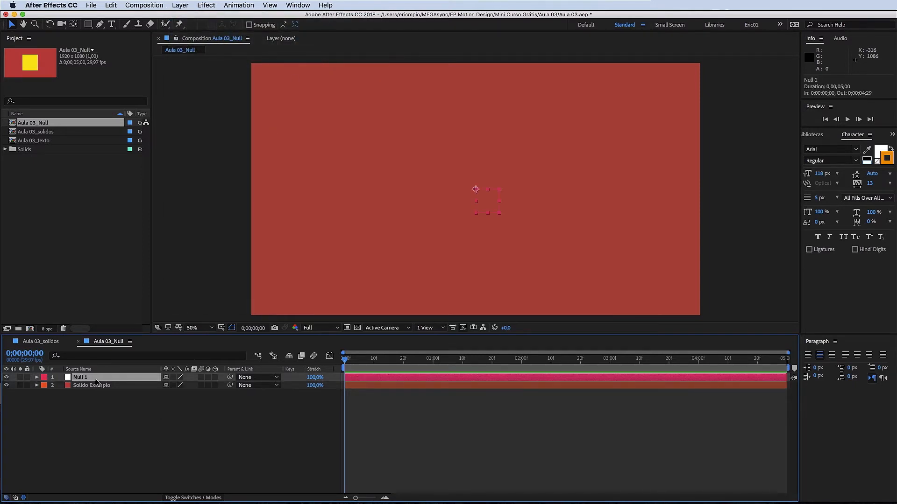
pyautogui.press('Delete')
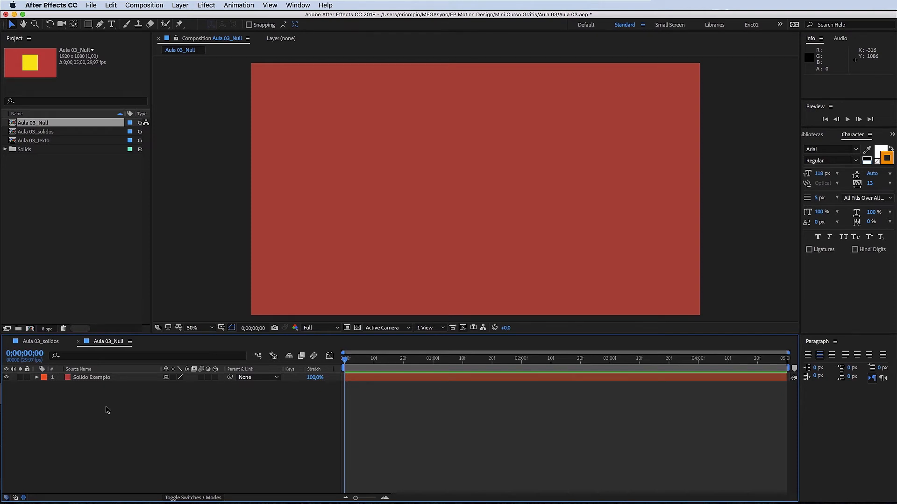
# Add a null object to Aula 03_Null, hiding the Solido Exemplo layer to inspect it and showing the layer again.
pyautogui.press('super+alt+shift+y')
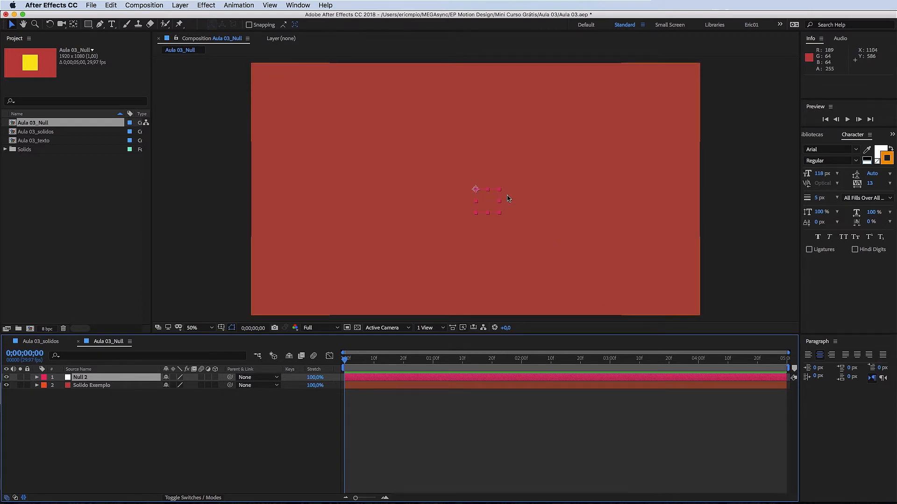
pyautogui.click(6, 385)
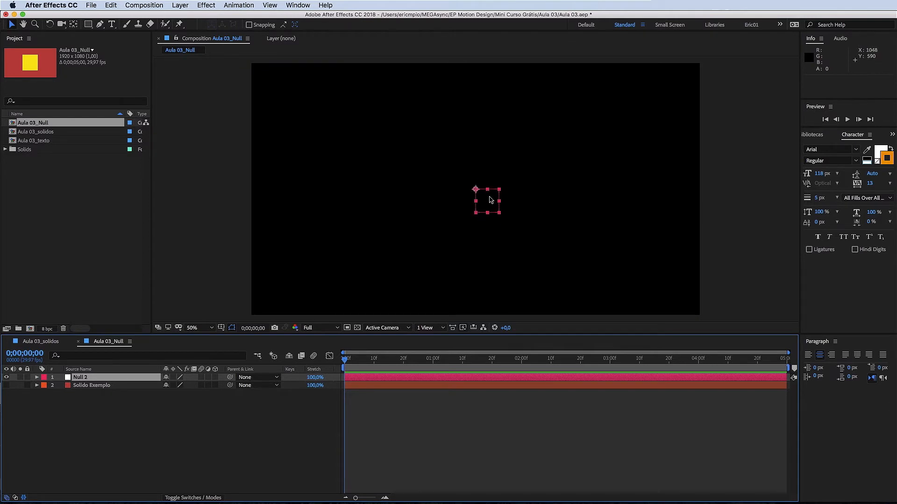
pyautogui.moveTo(374, 364); pyautogui.dragTo(212, 386)
pyautogui.click(7, 385)
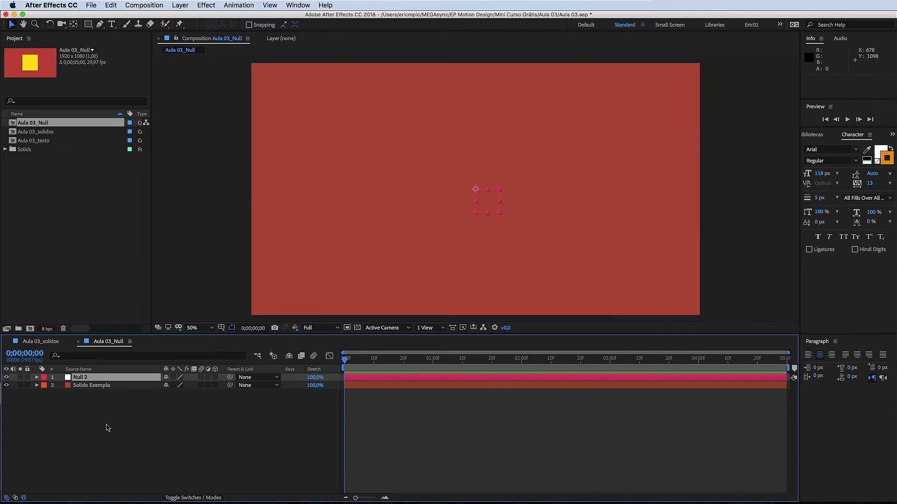
# Create a yellow 100 x 100 px solid named Quad 01.
pyautogui.press('super+y')
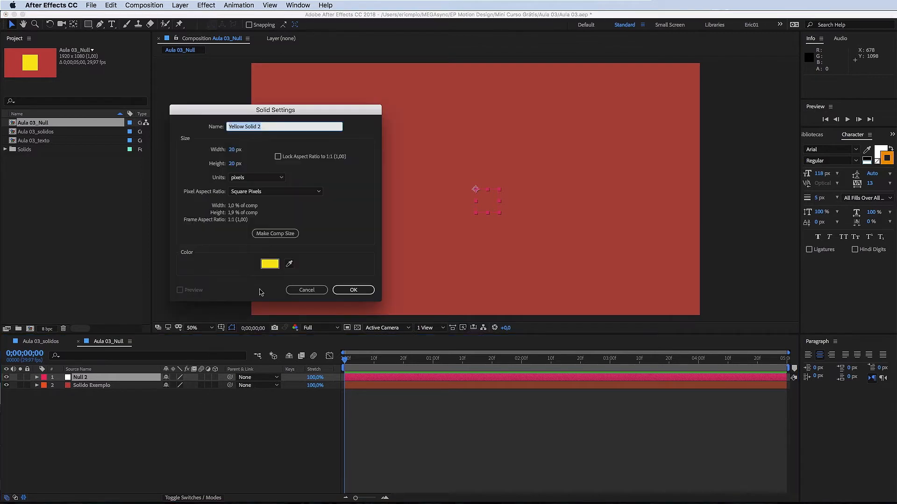
pyautogui.click(234, 150)
pyautogui.write('100')
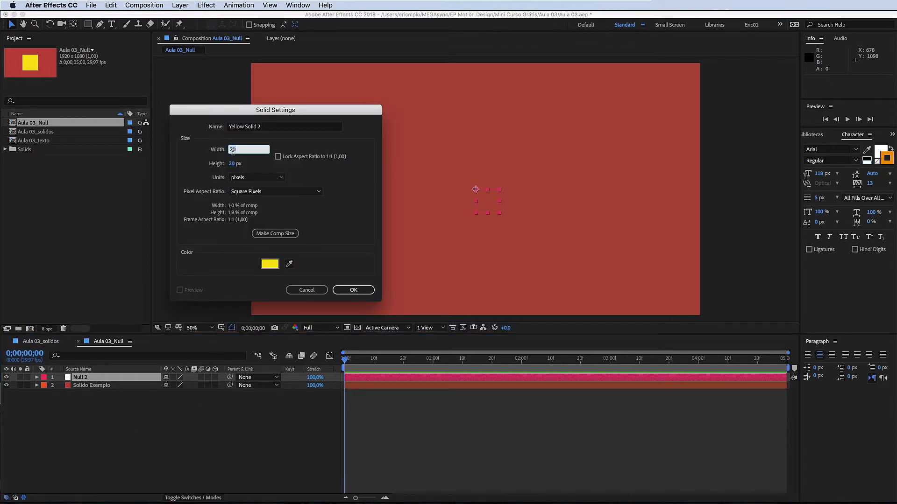
pyautogui.press('Tab')
pyautogui.write('100')
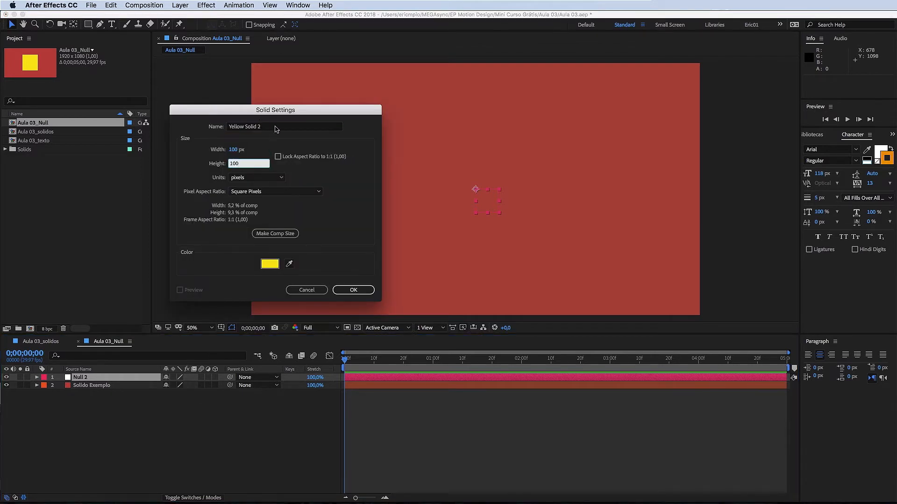
pyautogui.click(277, 128)
pyautogui.write('Quad 01')
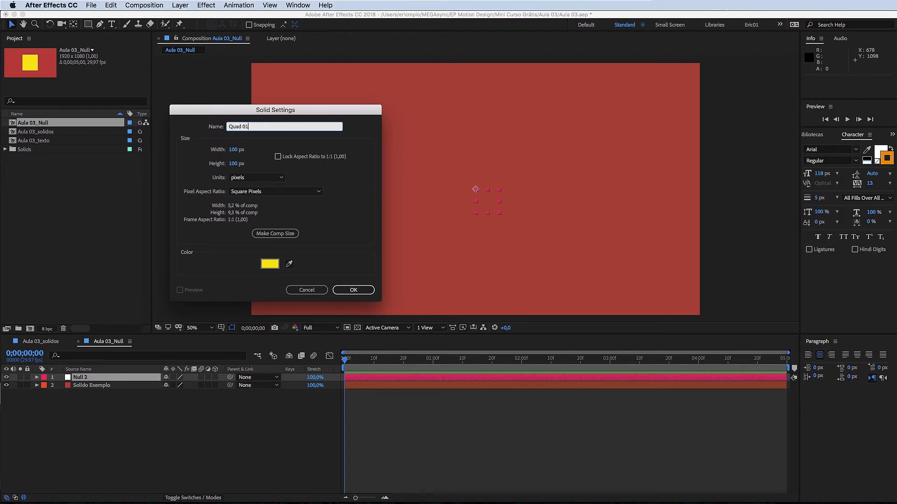
pyautogui.press('Return')
# Duplicate the yellow square twice and spread the three squares around the upper middle of the frame.
pyautogui.moveTo(471, 182)
pyautogui.mouseDown()
pyautogui.moveTo(428, 150)
pyautogui.moveTo(444, 208)
pyautogui.moveTo(452, 165)
pyautogui.moveTo(509, 121)
pyautogui.moveTo(461, 130)
pyautogui.moveTo(456, 189)
pyautogui.mouseUp()
pyautogui.press('super+d')
pyautogui.press('super+d')
pyautogui.moveTo(459, 129); pyautogui.dragTo(457, 132)
# Rename the second Quad 01 layer in the layer stack to Quad 02.
pyautogui.click(76, 387)
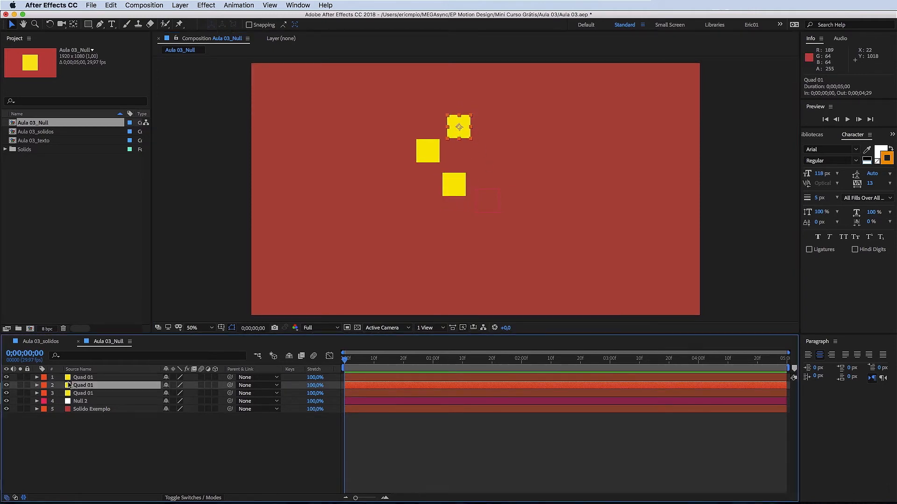
pyautogui.press('Return')
pyautogui.write('Quad 02')
pyautogui.press('Return')
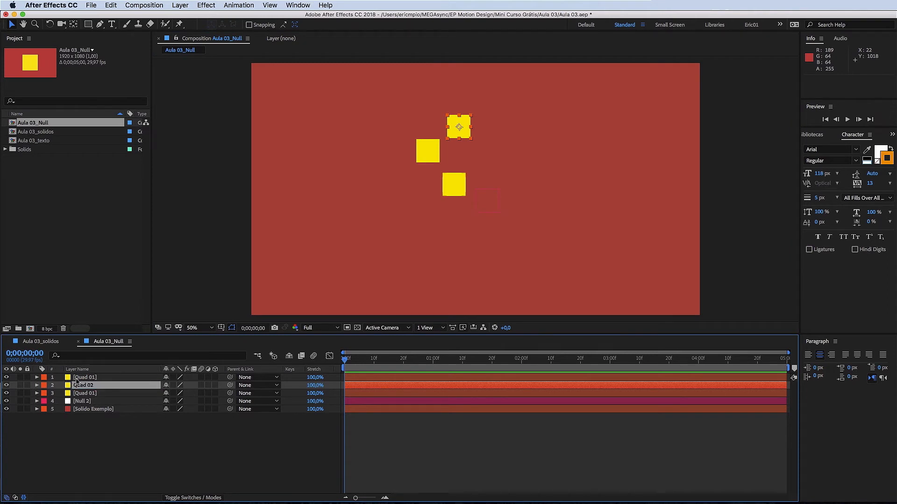
# Rename the topmost Quad 01 layer to Quad 03.
pyautogui.click(76, 378)
pyautogui.press('Return')
pyautogui.write('Quad 01')
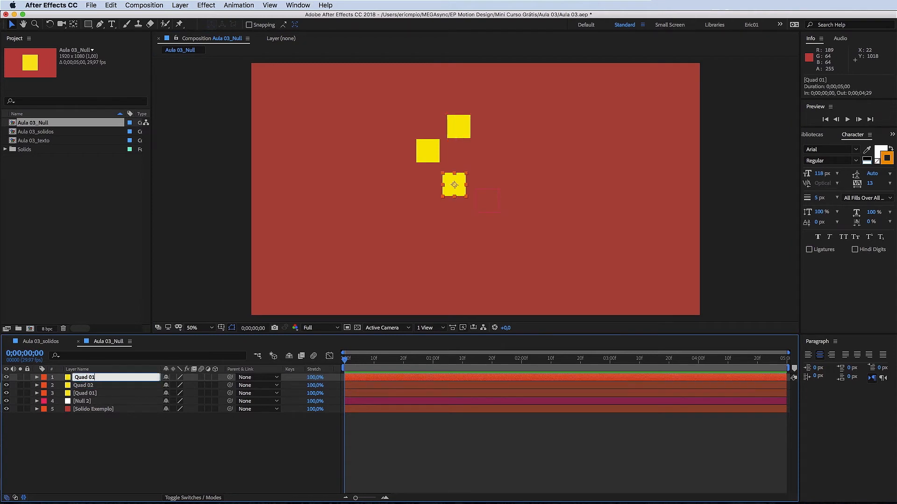
pyautogui.press('BackSpace')
pyautogui.write('3')
pyautogui.press('Return')
pyautogui.click(169, 457)
# Add Position keyframes at the start of the timeline to Quad 01, Quad 02 and Quad 03.
pyautogui.click(108, 396)
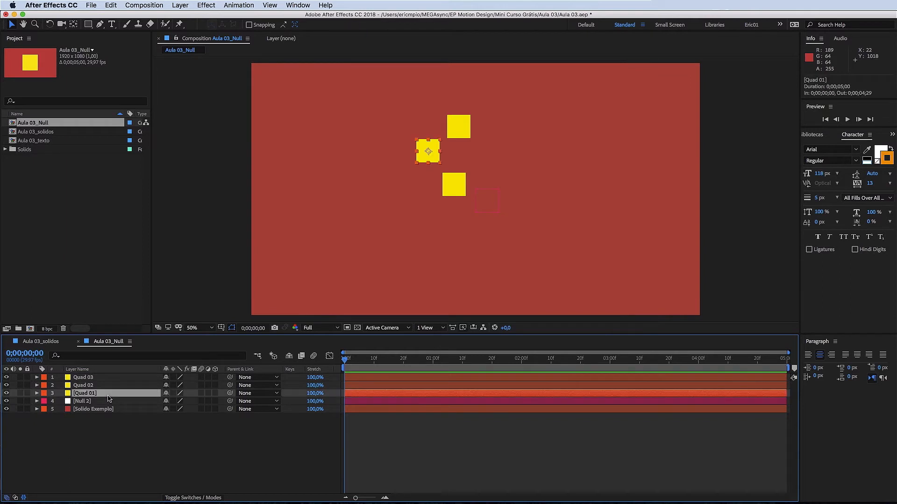
pyautogui.keyDown('shift'); pyautogui.click(100, 384); pyautogui.keyUp('shift')
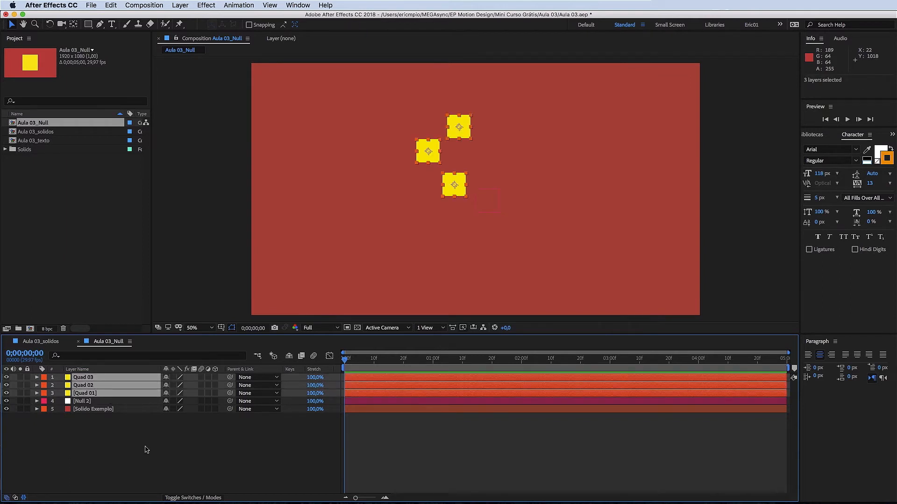
pyautogui.press('p')
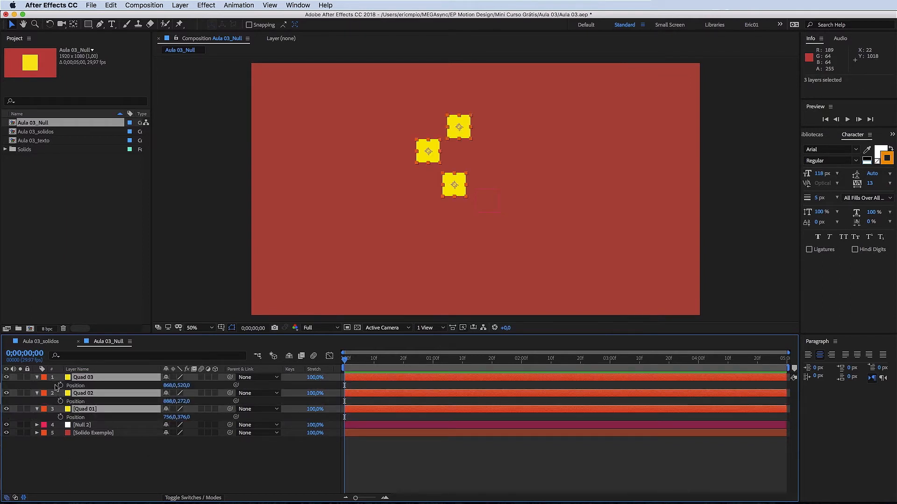
pyautogui.hotkey('alt', 'shift', 'p')
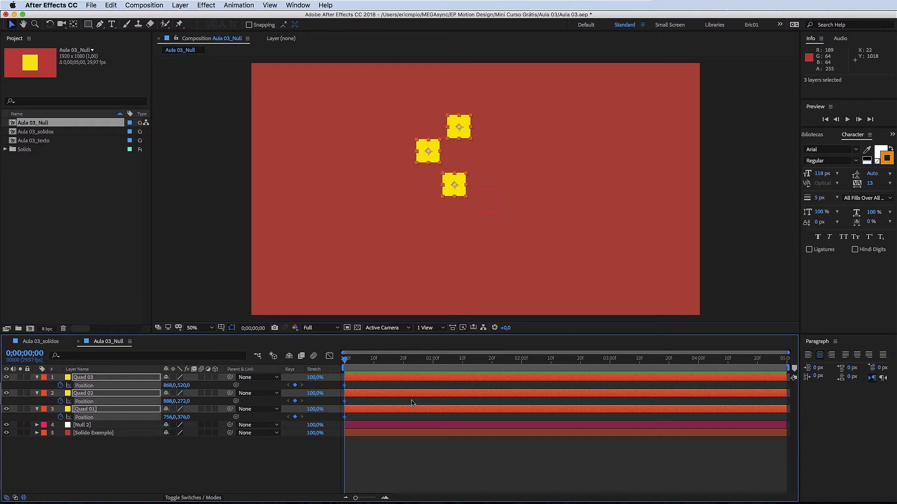
# Animate the three squares apart by moving each one outward in its own direction at the 1-second mark.
pyautogui.click(433, 361)
pyautogui.click(444, 443)
pyautogui.moveTo(425, 152); pyautogui.dragTo(399, 147)
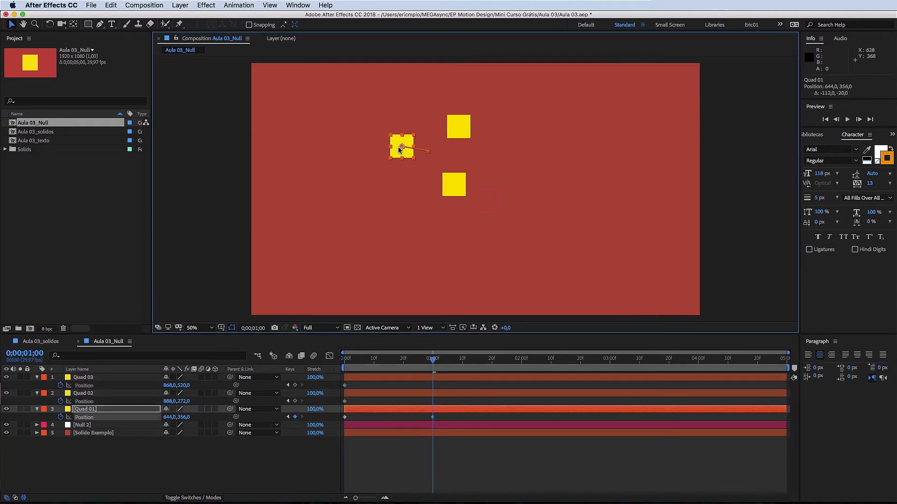
pyautogui.moveTo(459, 127); pyautogui.dragTo(452, 107)
pyautogui.moveTo(456, 183); pyautogui.dragTo(407, 227)
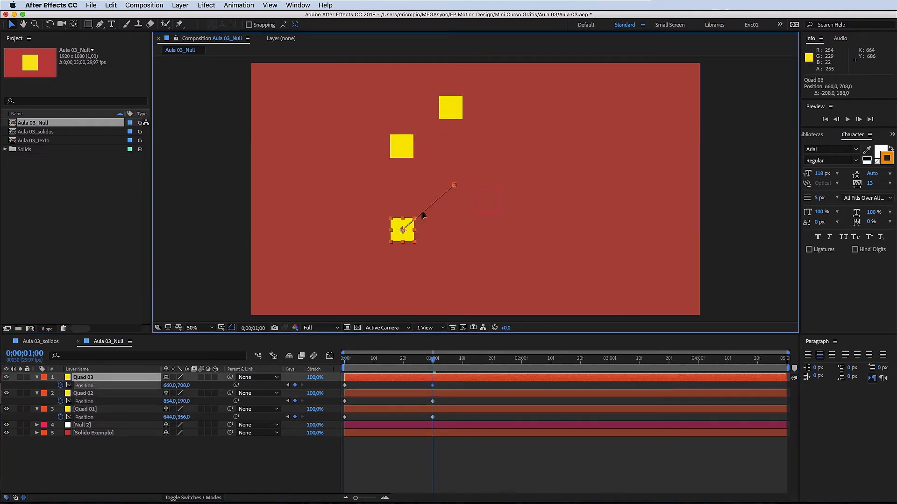
pyautogui.click(476, 483)
# Play back the animation of the three squares from the first frame.
pyautogui.press('Home')
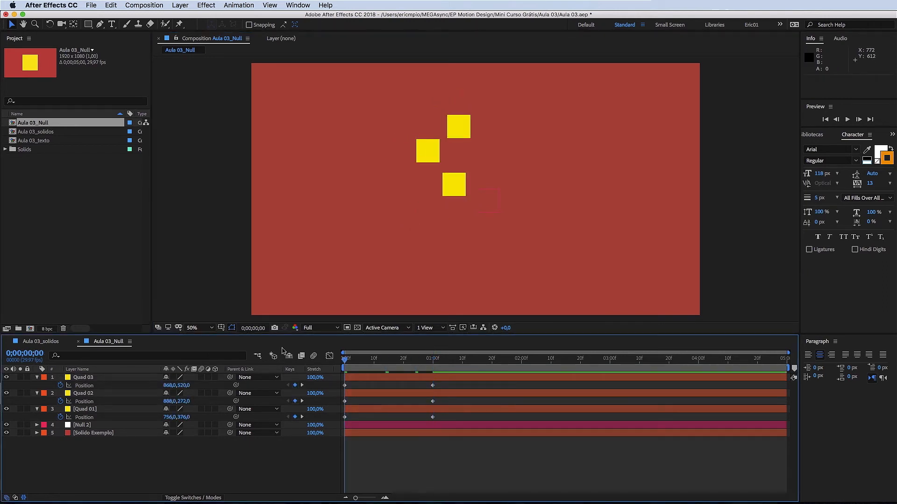
pyautogui.press('space')
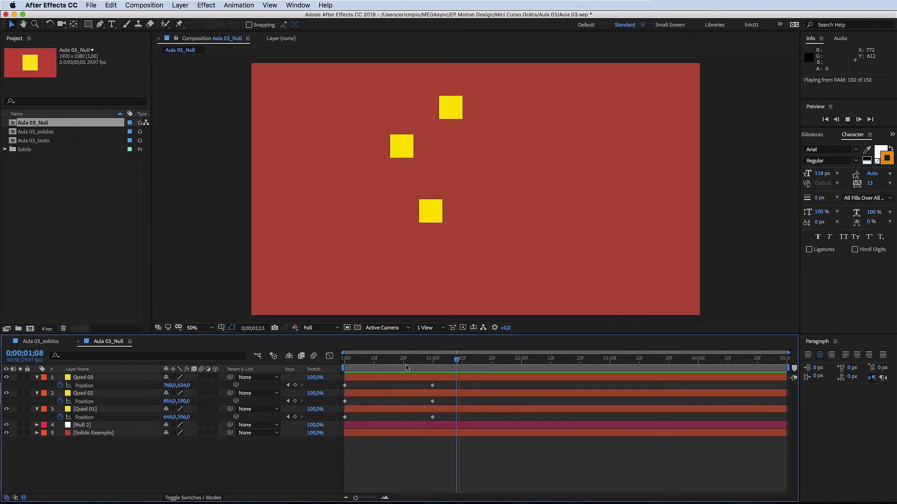
pyautogui.press('space')
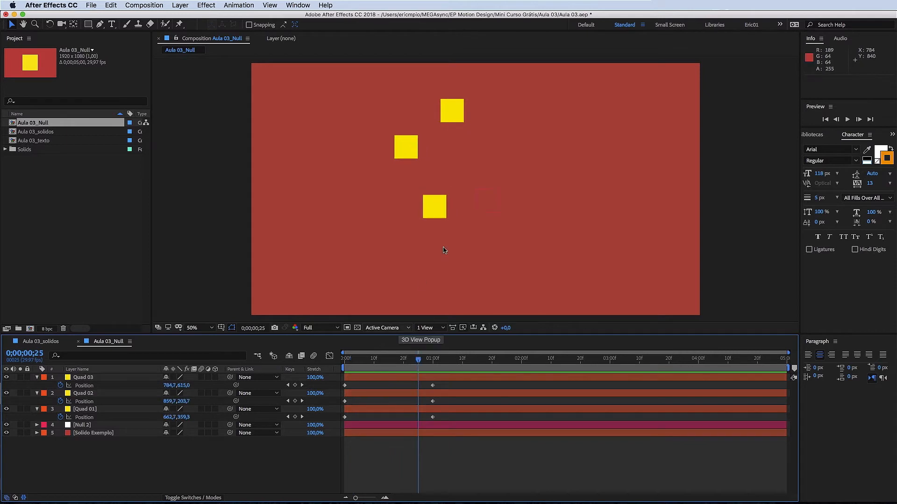
# Try moving the selected squares toward the lower right of the frame at frame 29 and undo the move.
pyautogui.moveTo(358, 359); pyautogui.dragTo(431, 382)
pyautogui.click(431, 210)
pyautogui.keyDown('shift'); pyautogui.click(403, 147); pyautogui.keyUp('shift')
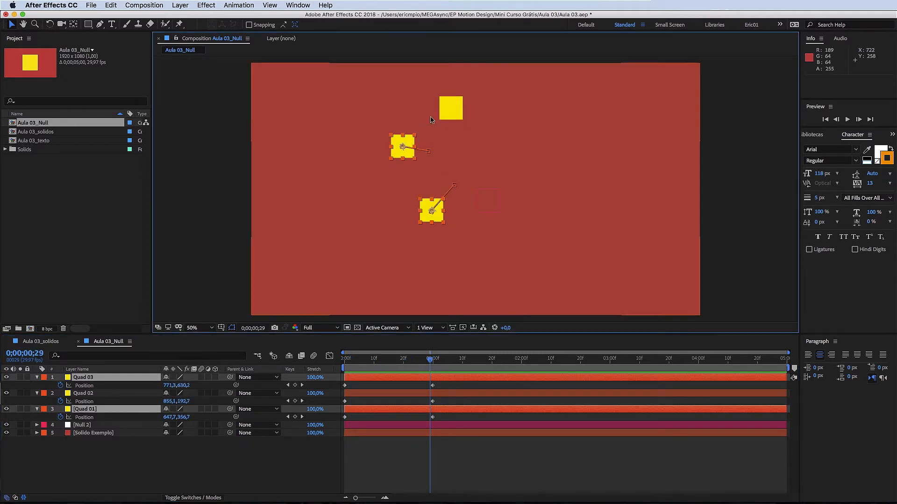
pyautogui.keyDown('shift'); pyautogui.click(441, 117); pyautogui.keyUp('shift')
pyautogui.moveTo(452, 110); pyautogui.dragTo(585, 224)
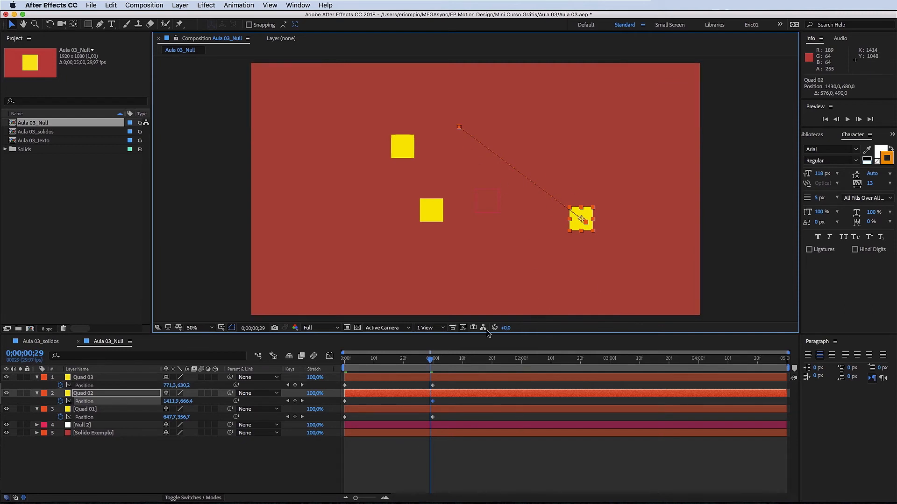
pyautogui.press('super+z')
pyautogui.click(466, 387)
# Return to the first frame, collapse the keyframed properties and move the Null 2 layer to the top of the layer stack.
pyautogui.moveTo(397, 361); pyautogui.dragTo(286, 360)
pyautogui.press('u')
pyautogui.click(146, 401)
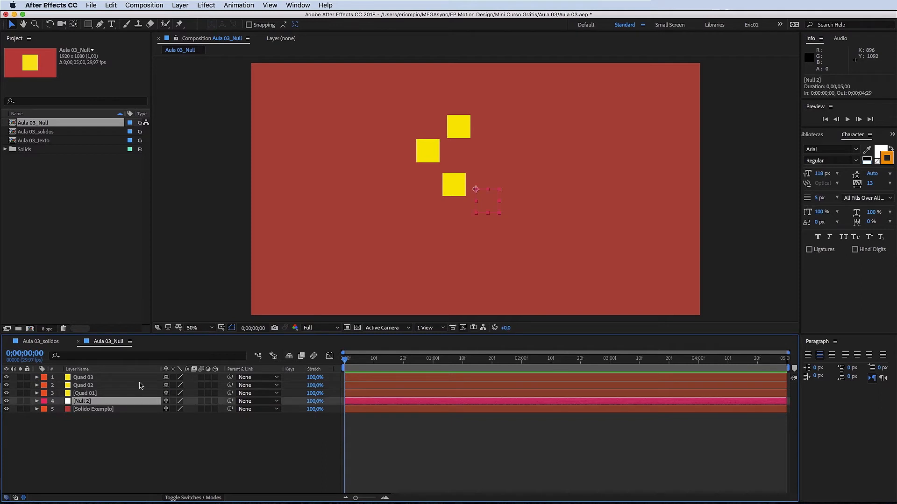
pyautogui.moveTo(140, 401); pyautogui.dragTo(144, 375)
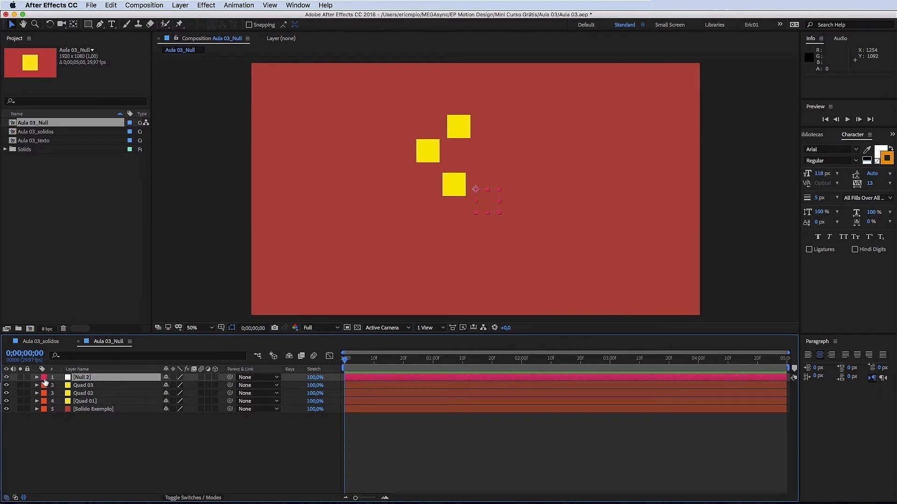
# Change the label colour of the Null 2 layer to Branco.
pyautogui.click(44, 379)
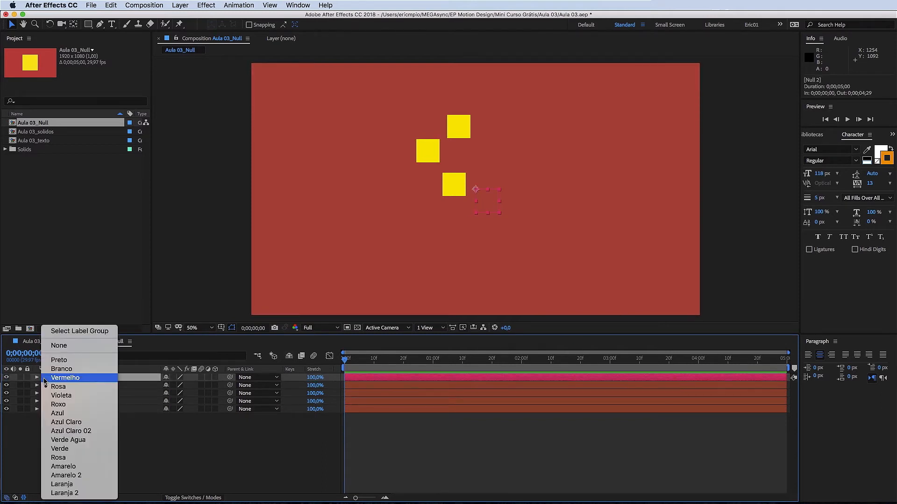
pyautogui.click(72, 370)
pyautogui.click(341, 448)
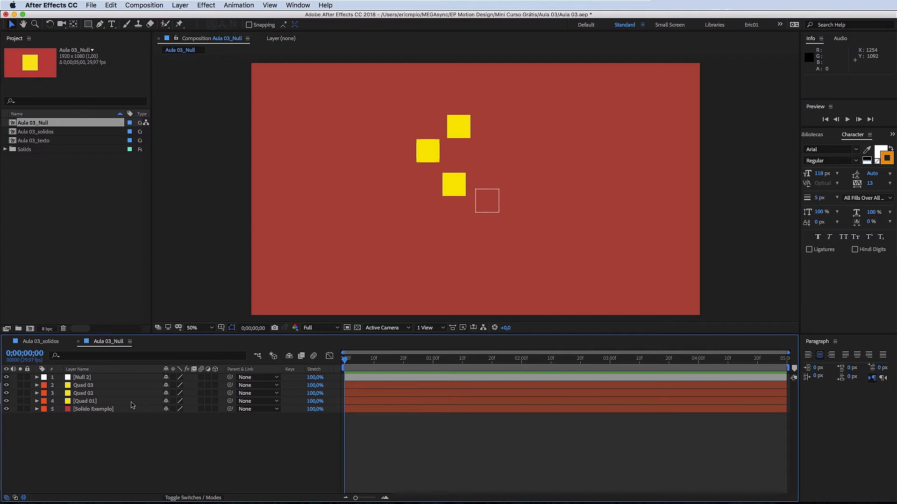
# Try moving the unlinked null object to about 1268, 418 to compare it with the squares, and undo the move.
pyautogui.click(107, 386)
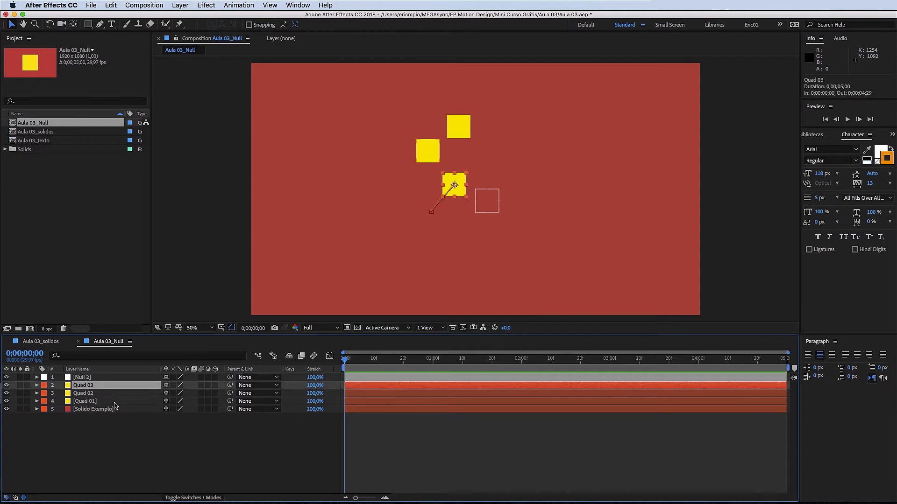
pyautogui.click(114, 401)
pyautogui.click(107, 386)
pyautogui.click(485, 202)
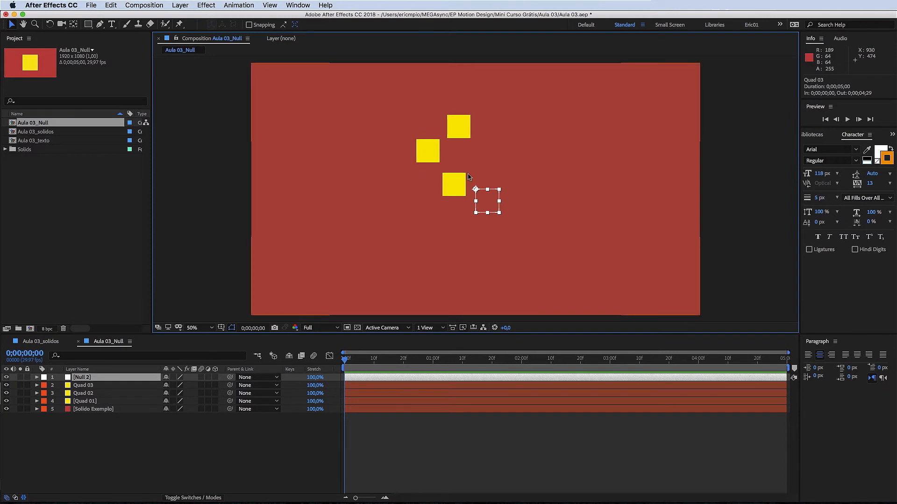
pyautogui.moveTo(486, 202); pyautogui.dragTo(558, 173)
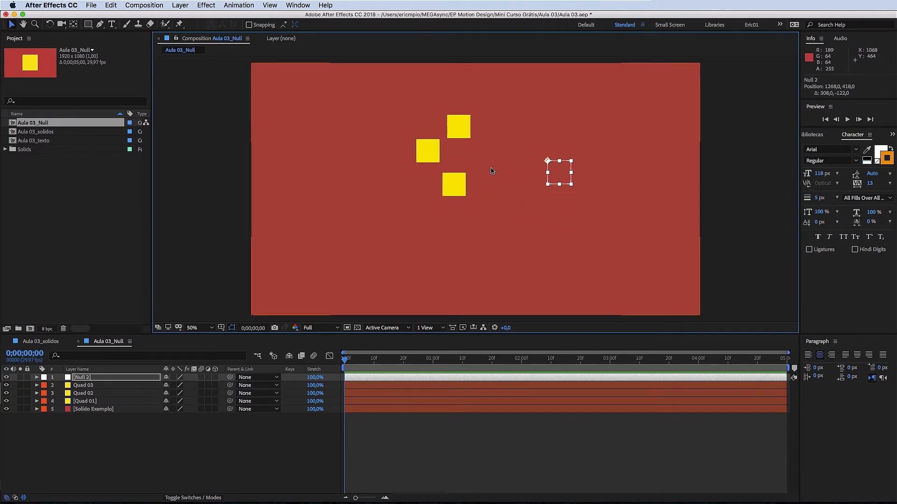
pyautogui.press('super+z')
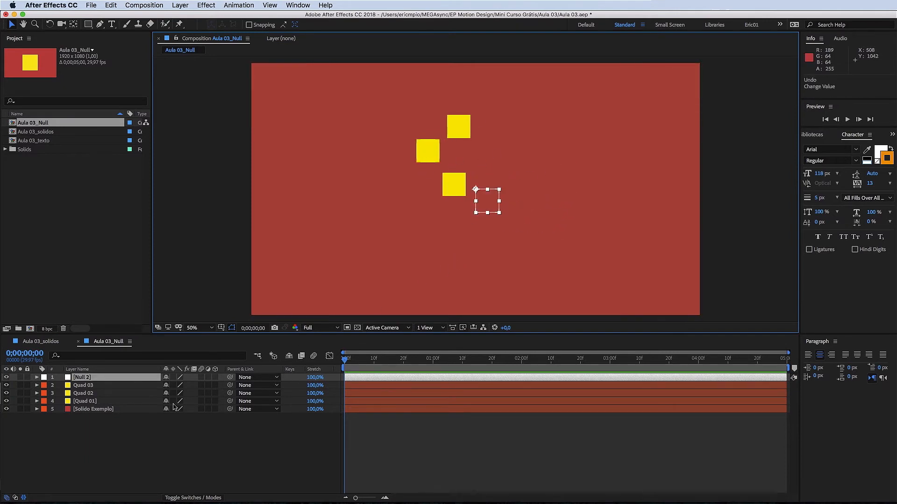
# Parent the Quad 01, Quad 02 and Quad 03 layers to Null 2.
pyautogui.click(123, 402)
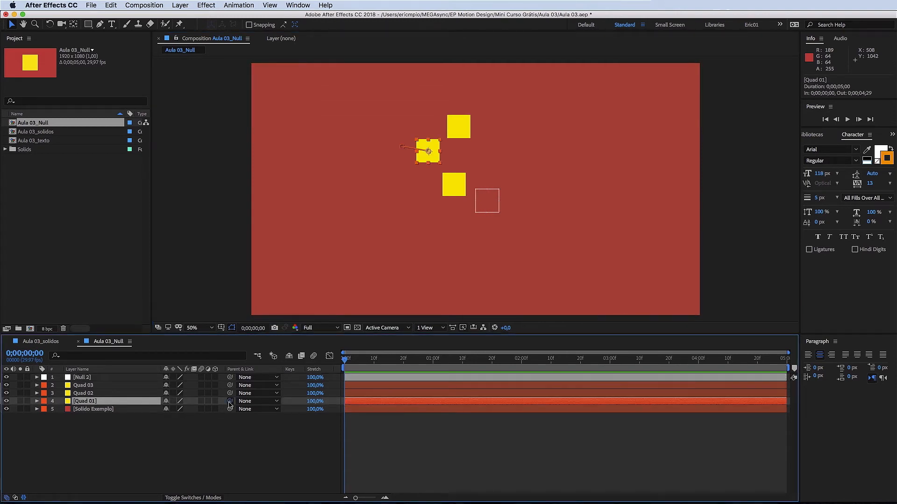
pyautogui.moveTo(230, 402); pyautogui.dragTo(120, 379)
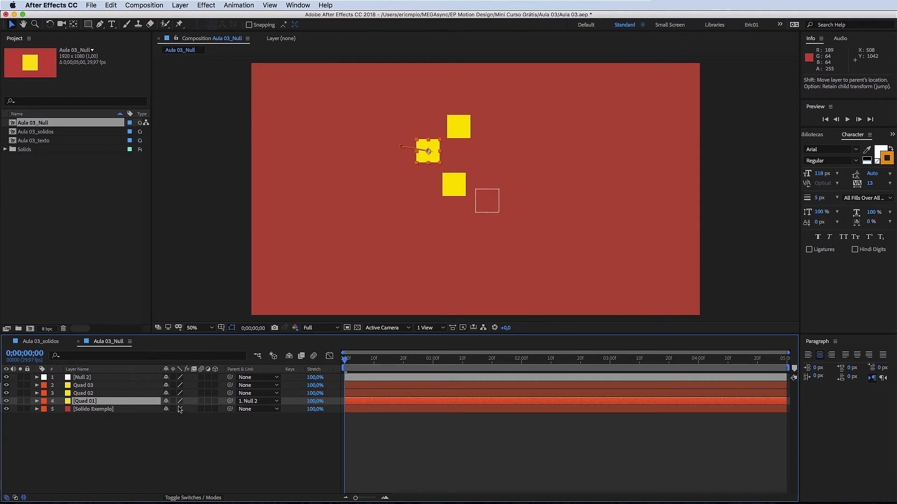
pyautogui.click(118, 392)
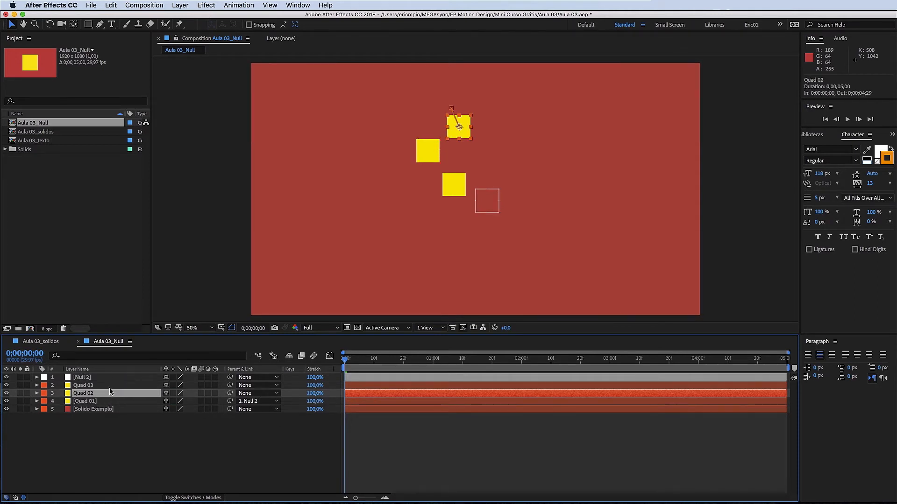
pyautogui.keyDown('shift'); pyautogui.click(111, 387); pyautogui.keyUp('shift')
pyautogui.moveTo(229, 385); pyautogui.dragTo(133, 378)
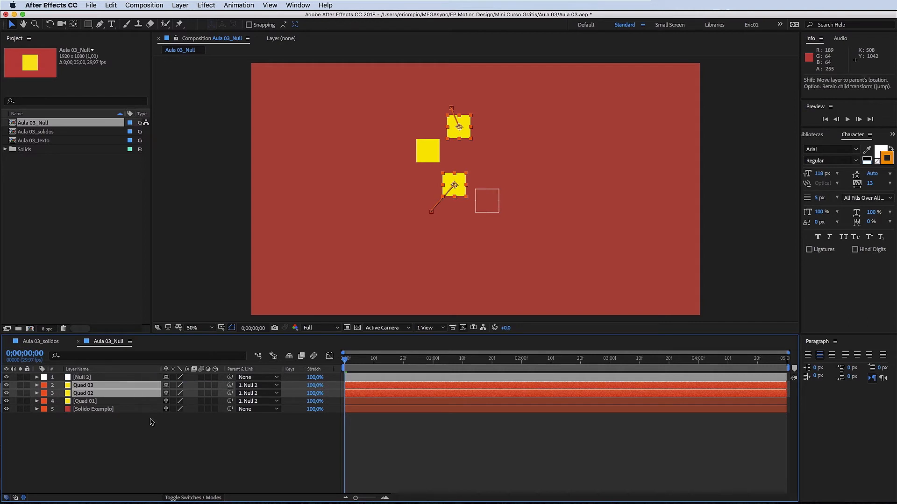
# Move the null with its linked squares around the frame to about 1698, 726, scrubbing the timeline between moves.
pyautogui.click(115, 380)
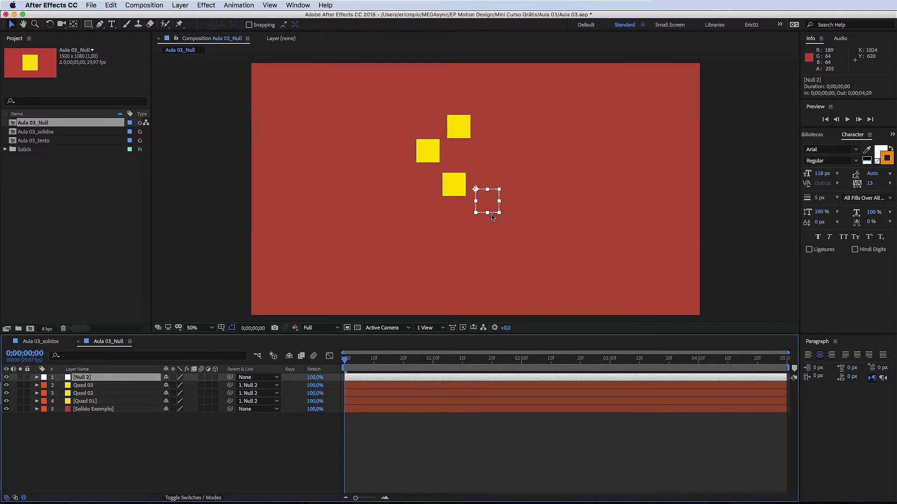
pyautogui.moveTo(480, 191); pyautogui.dragTo(461, 274)
pyautogui.moveTo(345, 360); pyautogui.dragTo(446, 369)
pyautogui.moveTo(479, 249); pyautogui.dragTo(668, 243)
pyautogui.moveTo(453, 366); pyautogui.dragTo(344, 367)
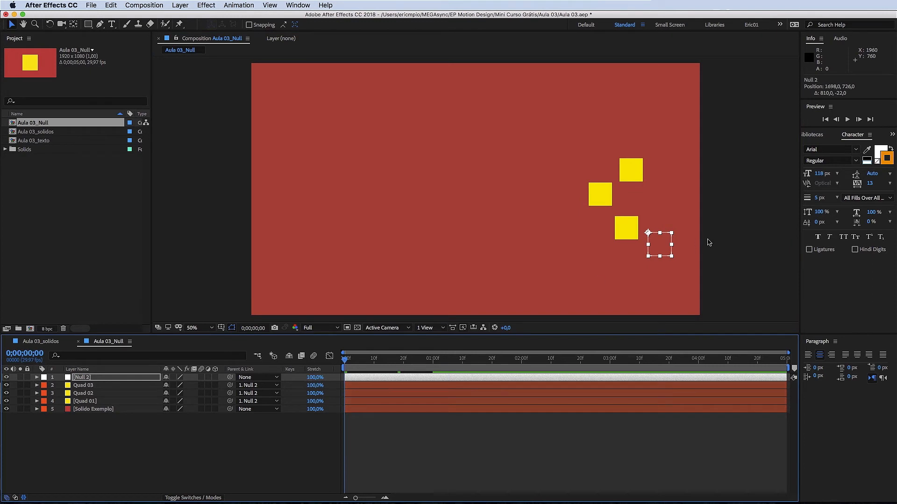
# Move the null back toward the middle of the frame, rotate it about 112.7° and play back the linked squares.
pyautogui.moveTo(665, 243); pyautogui.dragTo(406, 323)
pyautogui.press('w')
pyautogui.click(322, 370)
pyautogui.press('space')
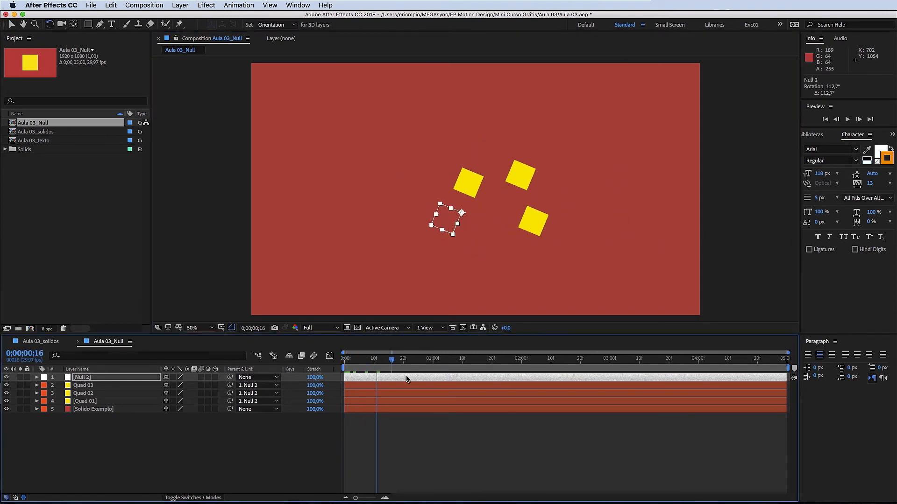
pyautogui.moveTo(322, 369); pyautogui.dragTo(267, 378)
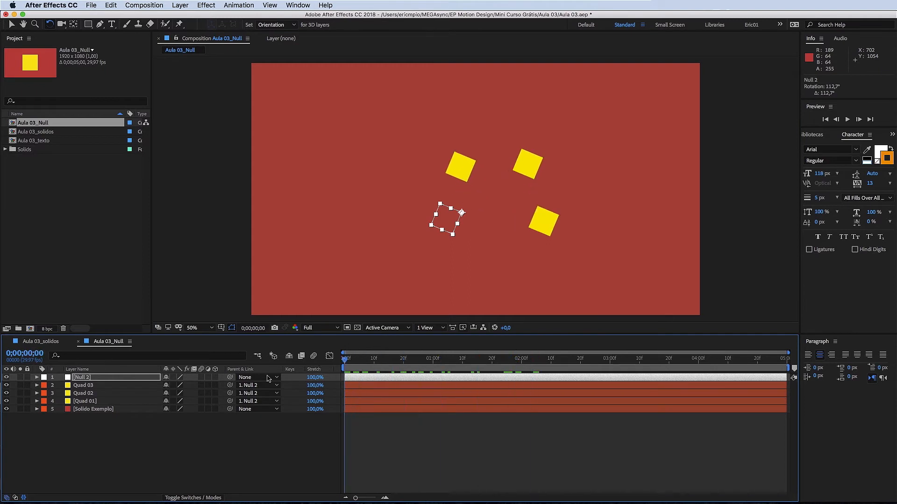
# Reposition the null and its linked squares to about 774, 580.
pyautogui.click(210, 440)
pyautogui.click(134, 377)
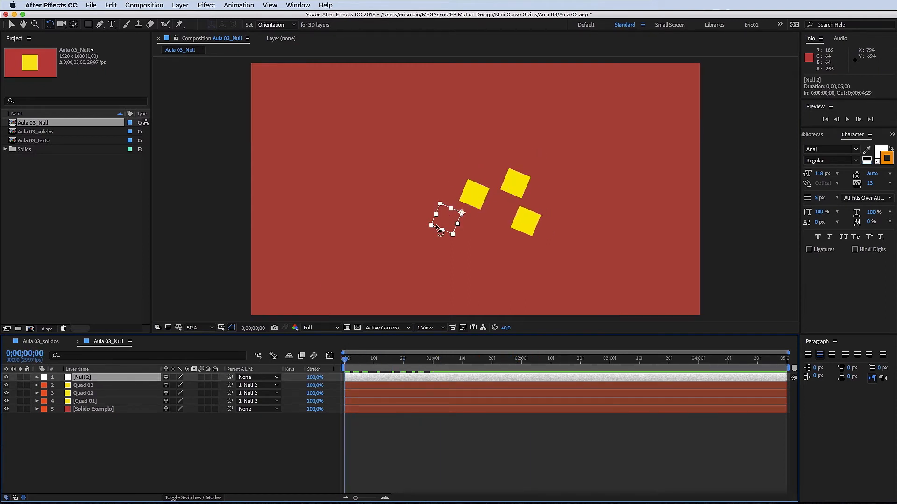
pyautogui.press('v')
pyautogui.moveTo(434, 227); pyautogui.dragTo(323, 177)
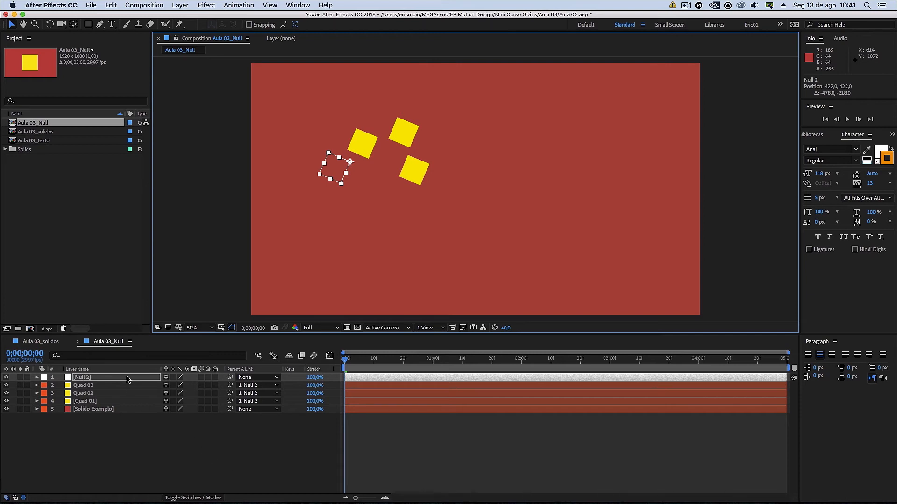
pyautogui.moveTo(335, 167); pyautogui.dragTo(418, 204)
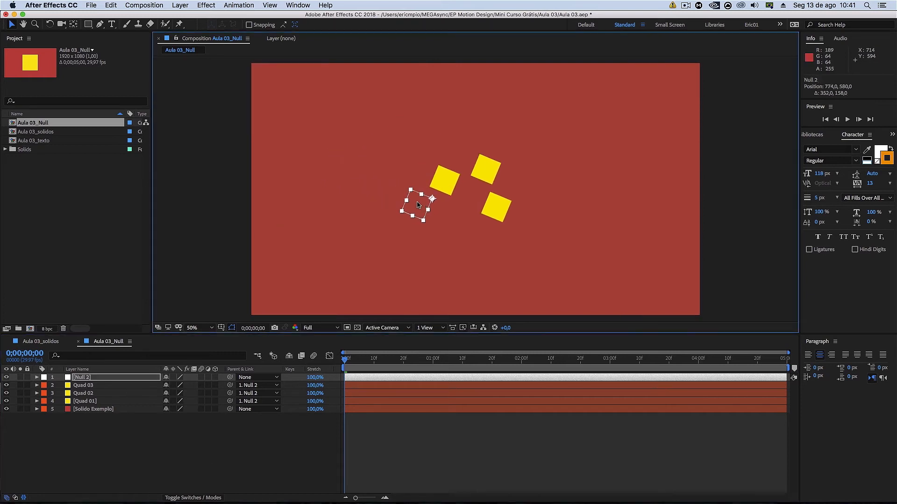
# Reset the rotation of Null 2 to 0°.
pyautogui.press('r')
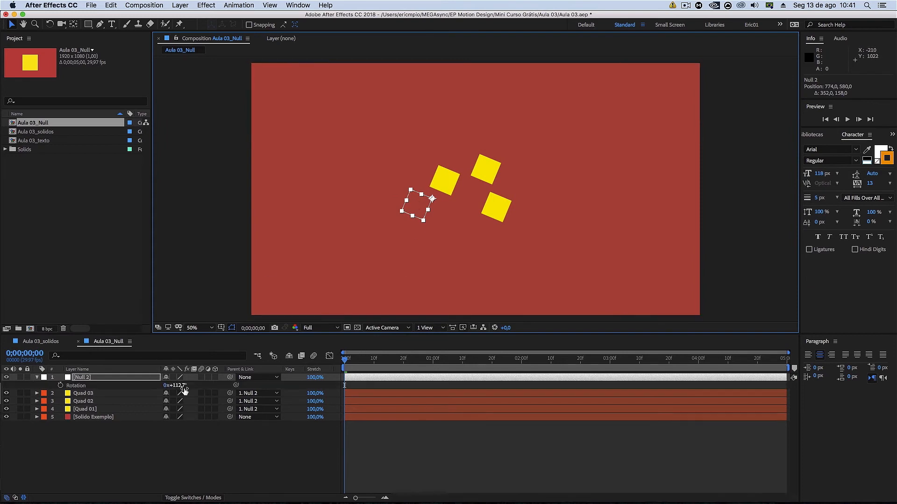
pyautogui.click(180, 386)
pyautogui.write('0')
pyautogui.press('Return')
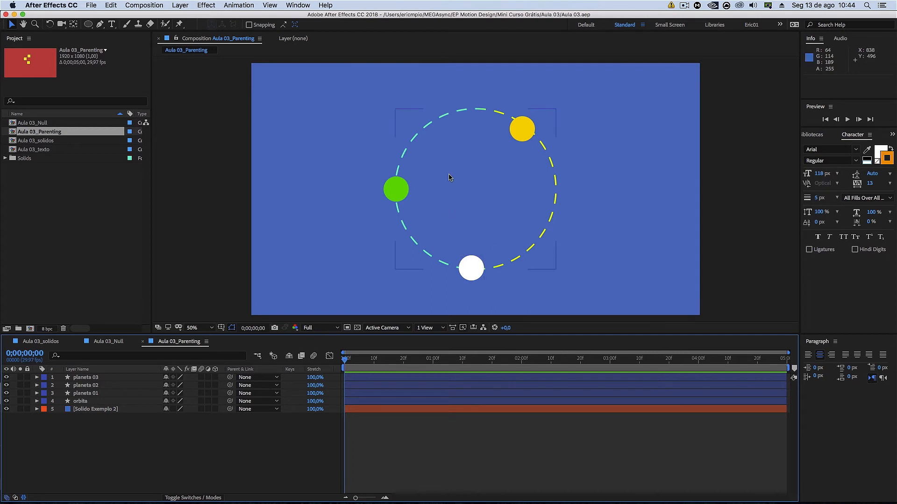
# Examine the green, yellow and white planets on the orbit in Aula 03_Parenting, selecting each in turn and clearing the selection.
pyautogui.click(396, 190)
pyautogui.click(522, 128)
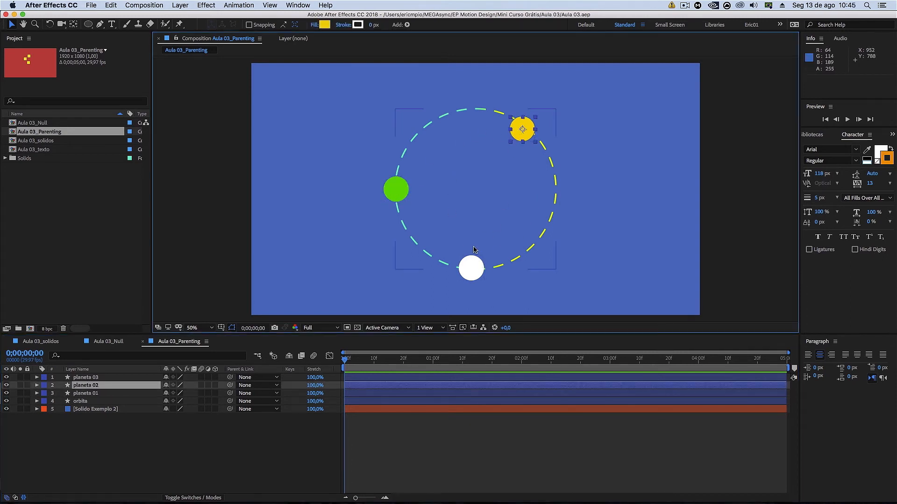
pyautogui.click(471, 268)
pyautogui.click(406, 443)
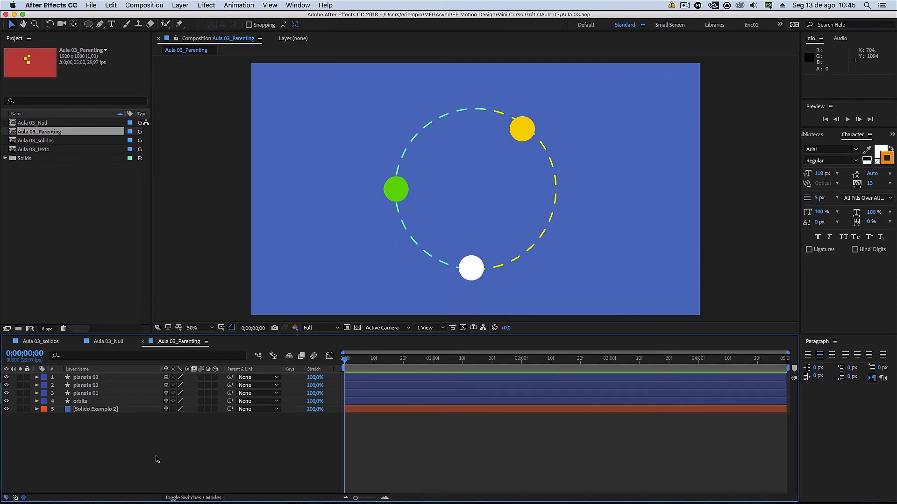
# Add a null object to the Aula 03_Parenting composition and name it ctrl_planeta_01.
pyautogui.press('super+alt+shift+y')
pyautogui.press('Return')
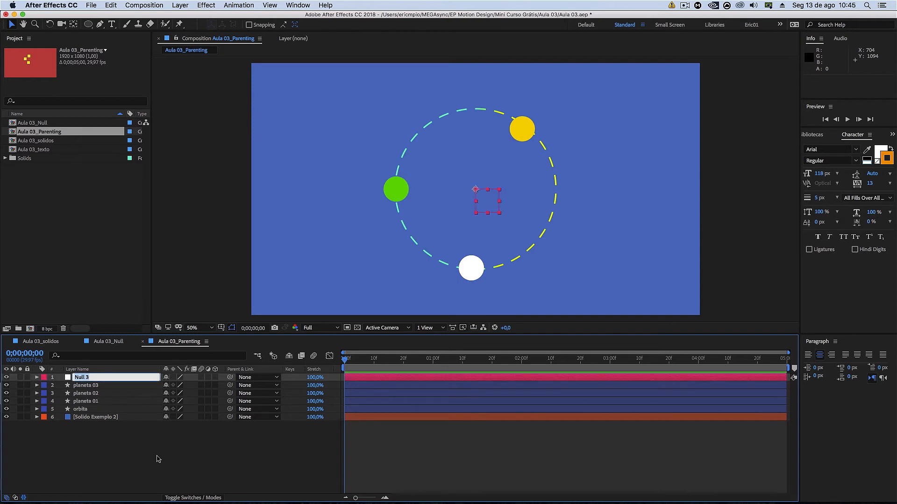
pyautogui.write('ctrl_planeta_01')
pyautogui.press('Return')
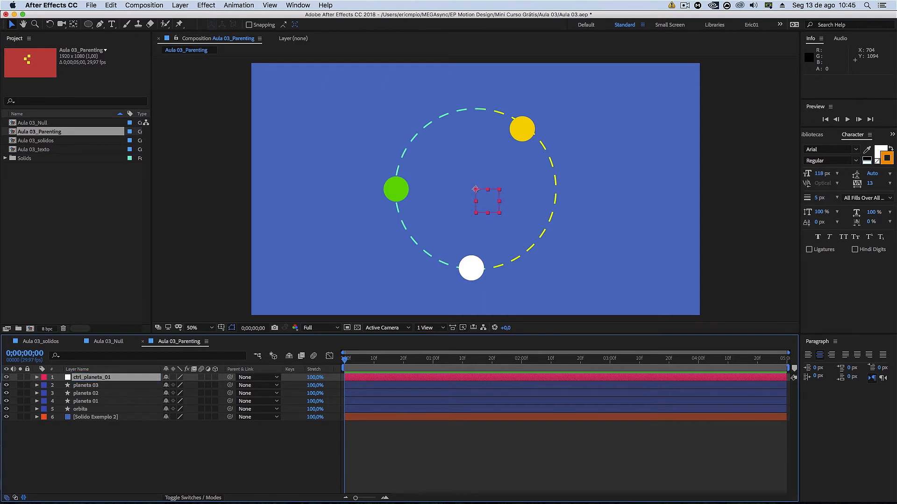
# Place ctrl_planeta_01 directly above planeta 01 in the layer order and parent planeta 01 to it.
pyautogui.moveTo(130, 379); pyautogui.dragTo(123, 404)
pyautogui.click(124, 402)
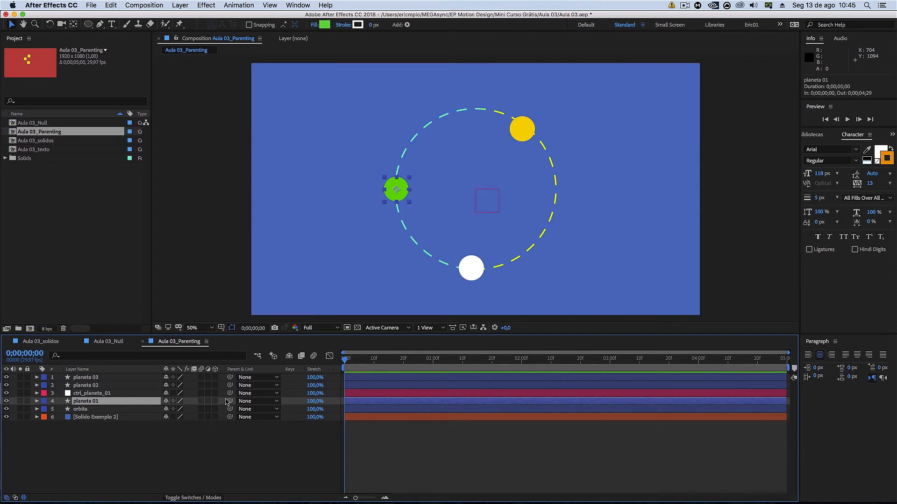
pyautogui.moveTo(229, 401); pyautogui.dragTo(144, 395)
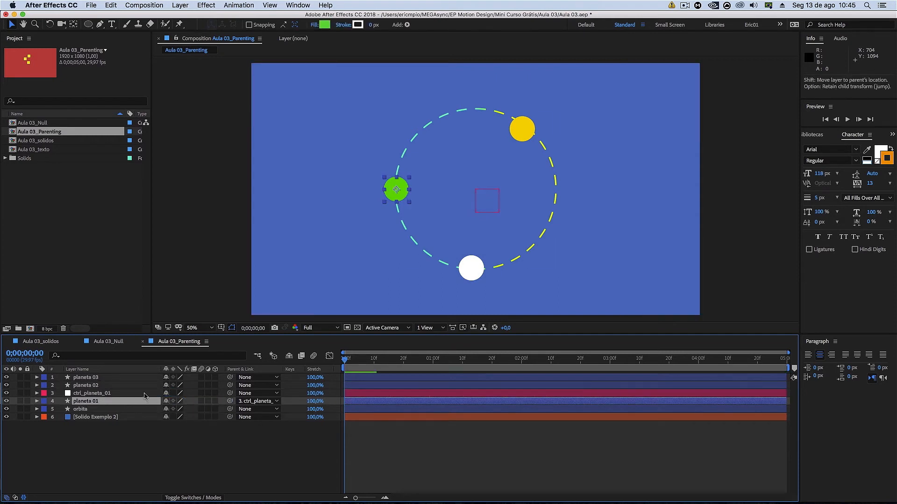
# Try rotating ctrl_planeta_01 to carry the green planet around the orbit, including a turn of 1x+20°, undoing each rotation.
pyautogui.click(145, 395)
pyautogui.press('r')
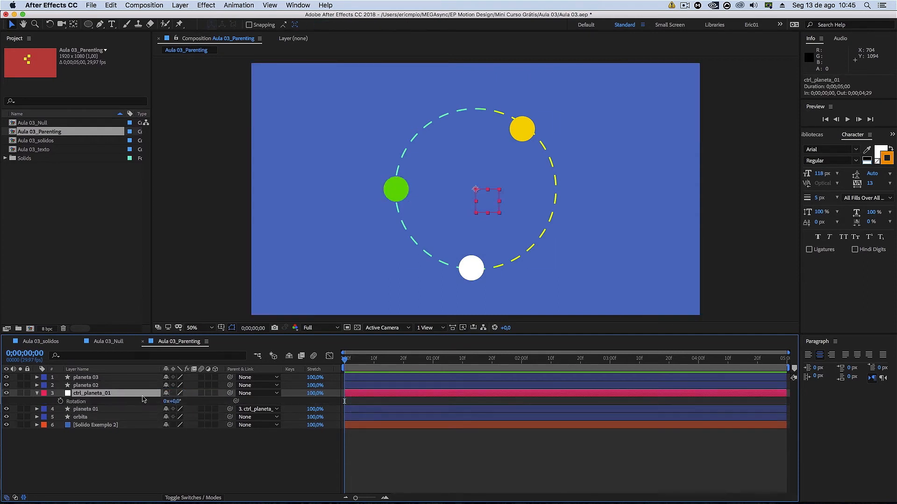
pyautogui.moveTo(172, 401); pyautogui.dragTo(369, 423)
pyautogui.press('super+z')
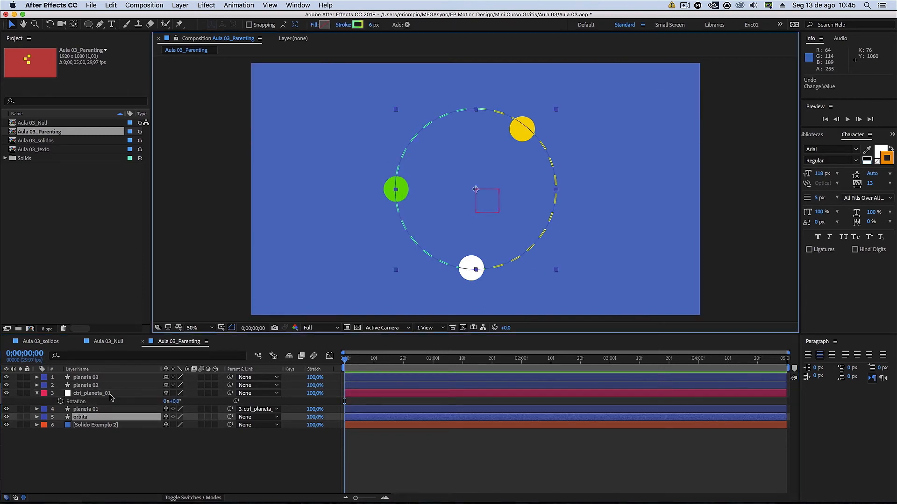
pyautogui.click(111, 395)
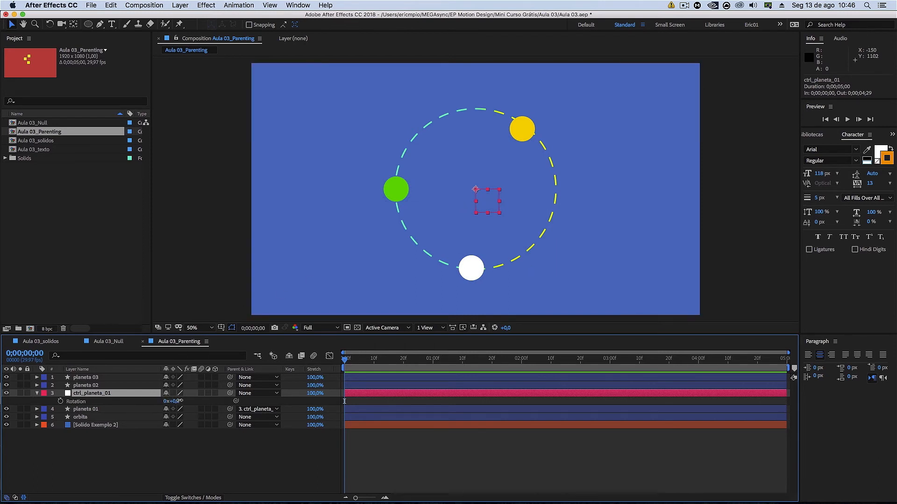
pyautogui.moveTo(179, 401); pyautogui.dragTo(304, 404)
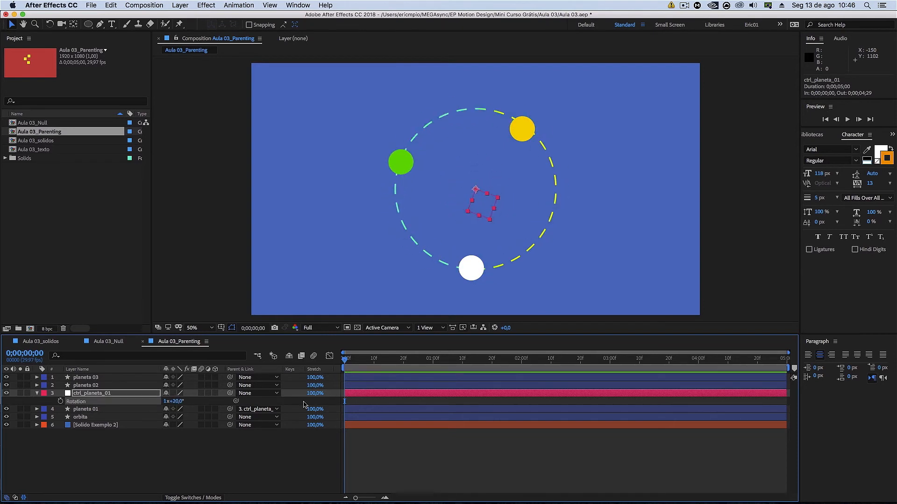
pyautogui.press('super+z')
pyautogui.click(129, 447)
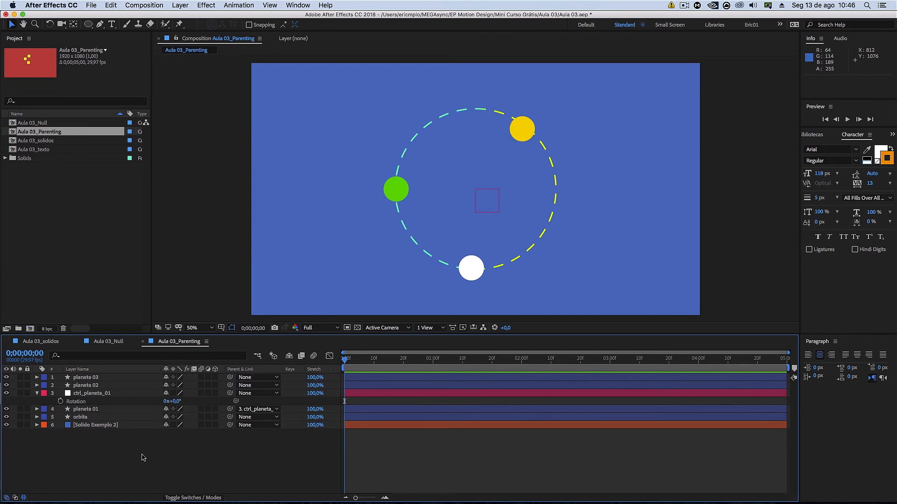
# Add a second null object and name it ctrl_planeta_02.
pyautogui.press('super+alt+shift+y')
pyautogui.press('Return')
pyautogui.write('ctrl_planeta_02')
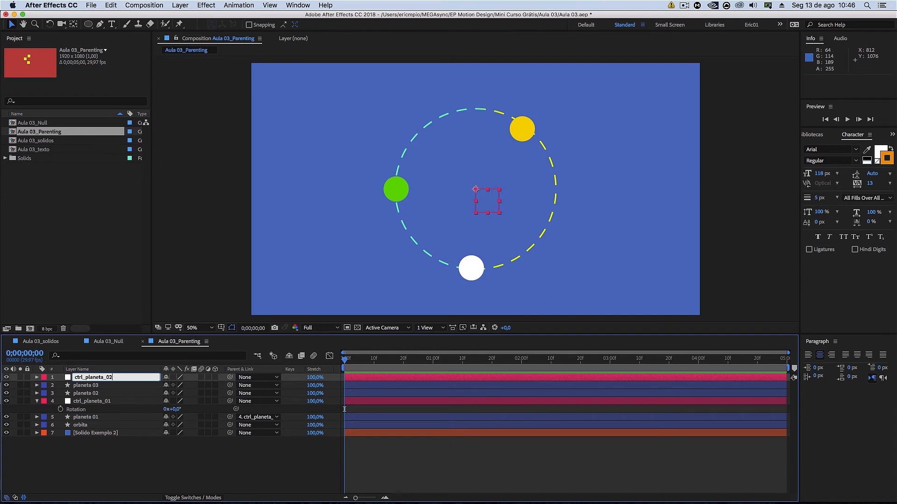
pyautogui.press('Return')
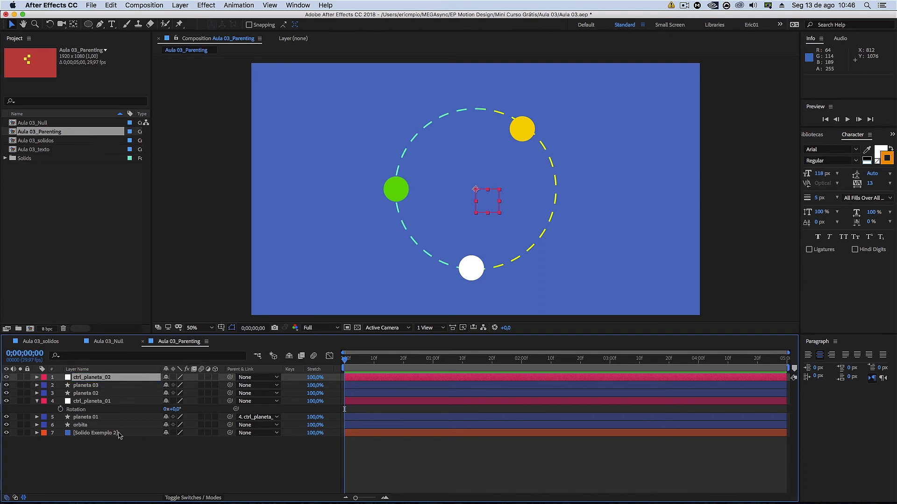
# Place ctrl_planeta_02 directly above planeta 02 in the layer order and parent planeta 02 to it.
pyautogui.moveTo(100, 378); pyautogui.dragTo(105, 391)
pyautogui.click(103, 394)
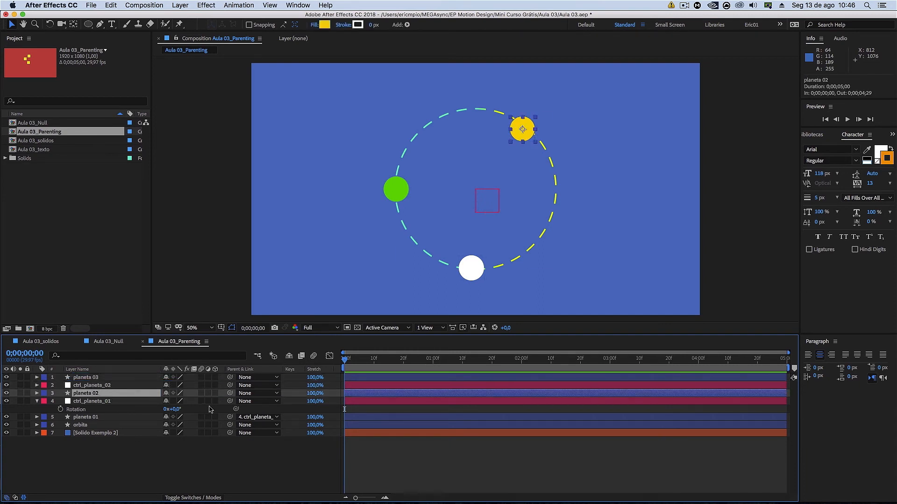
pyautogui.moveTo(229, 394); pyautogui.dragTo(132, 389)
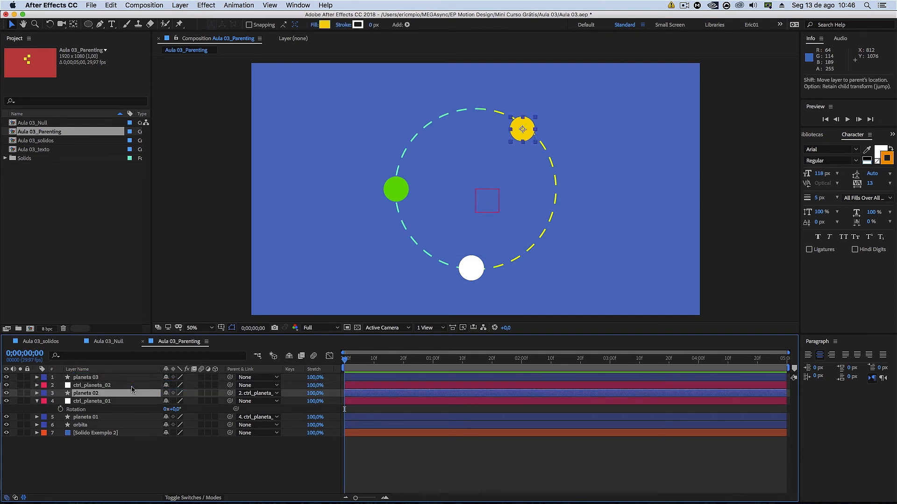
pyautogui.click(148, 457)
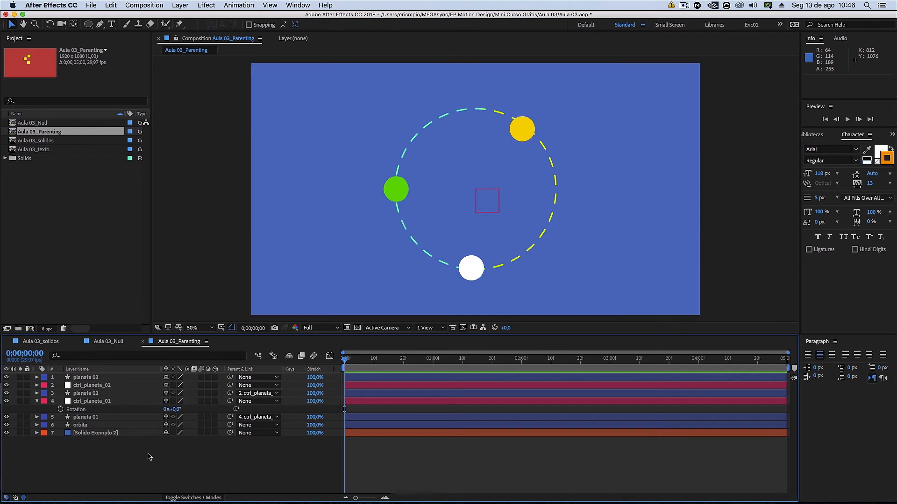
# Add a null object named ctrl_planeta_03 and parent planeta 03 to it.
pyautogui.press('super+alt+shift+y')
pyautogui.press('Return')
pyautogui.write('ctrl_planeta_03')
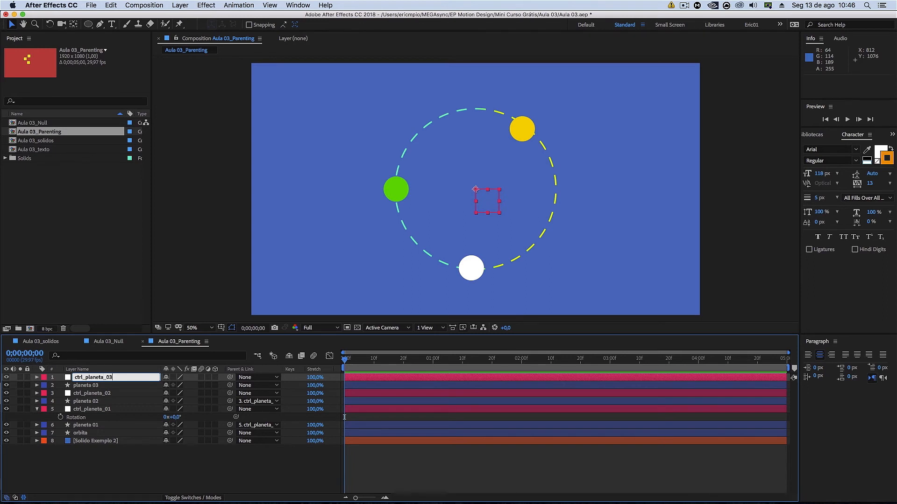
pyautogui.press('Return')
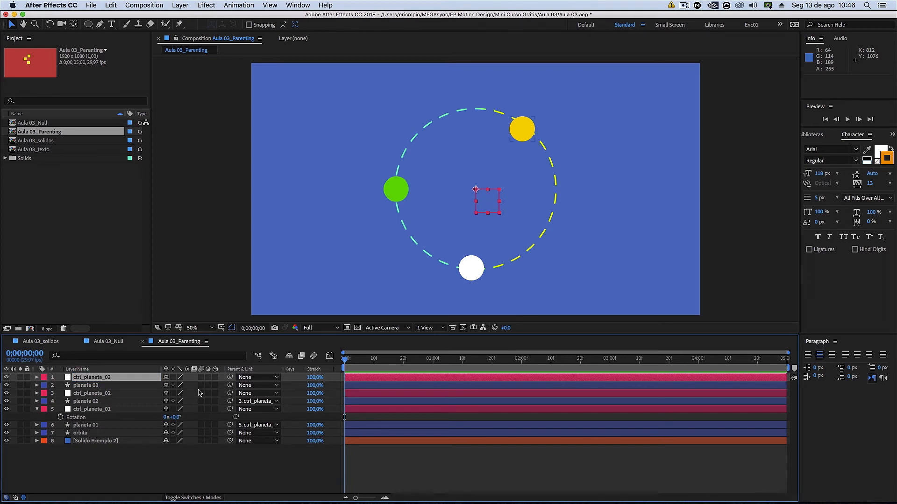
pyautogui.moveTo(229, 385); pyautogui.dragTo(94, 377)
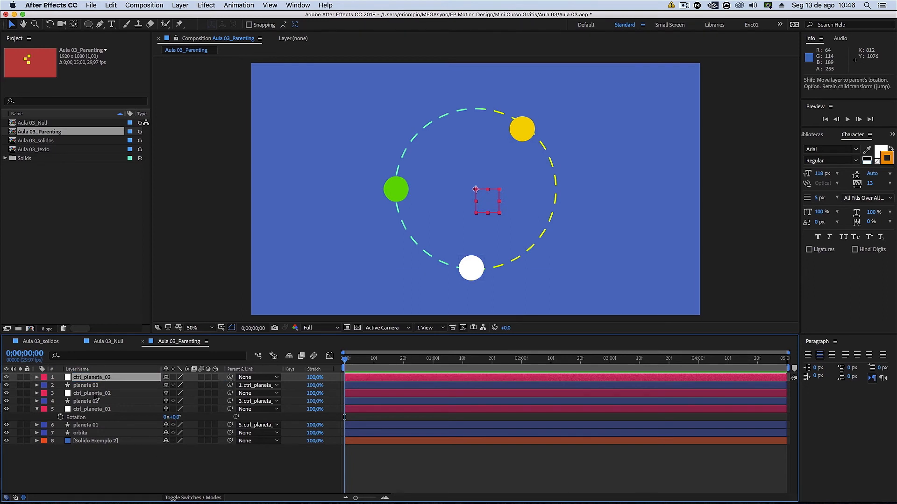
pyautogui.click(118, 458)
pyautogui.click(37, 409)
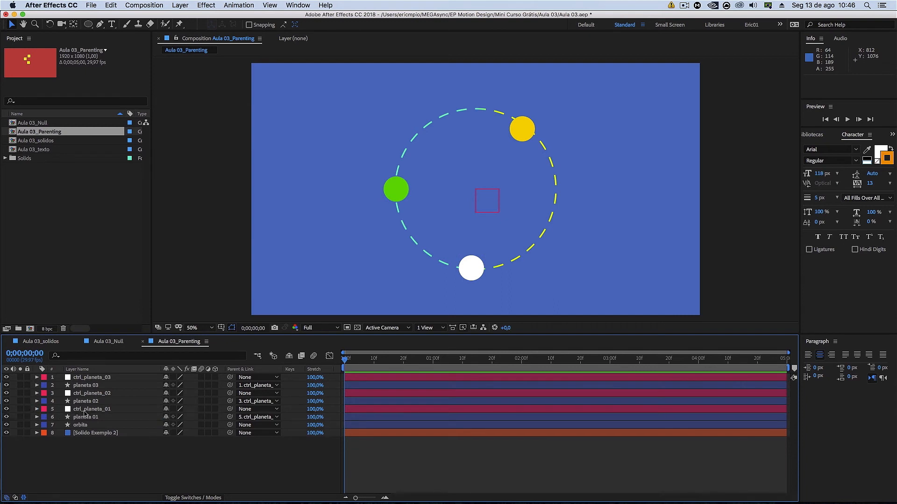
# Try rotating ctrl_planeta_02 to test the yellow planet's link, undo the rotation and collapse the layer's properties.
pyautogui.click(85, 409)
pyautogui.click(94, 393)
pyautogui.press('r')
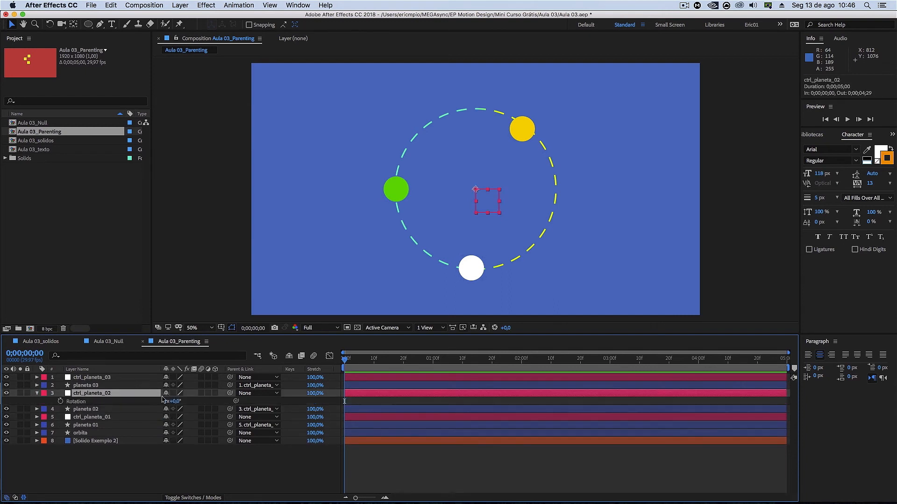
pyautogui.moveTo(175, 402); pyautogui.dragTo(196, 402)
pyautogui.press('super+z')
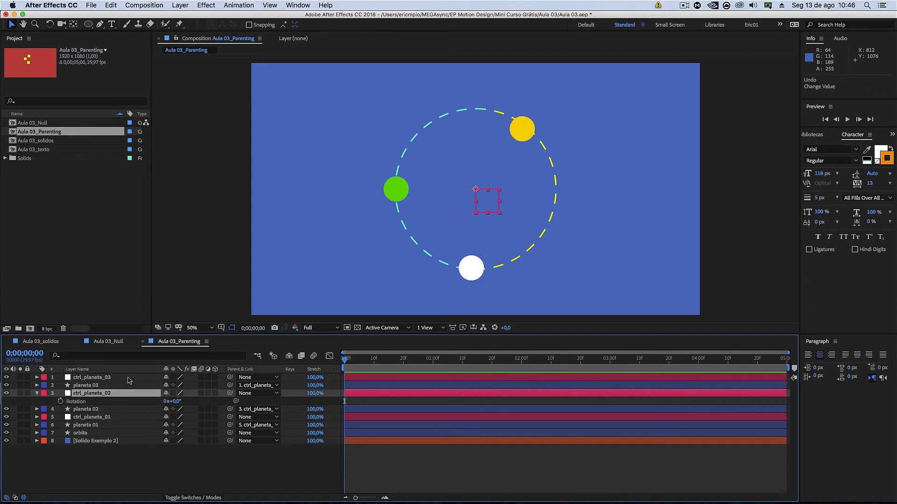
pyautogui.click(128, 378)
pyautogui.click(38, 394)
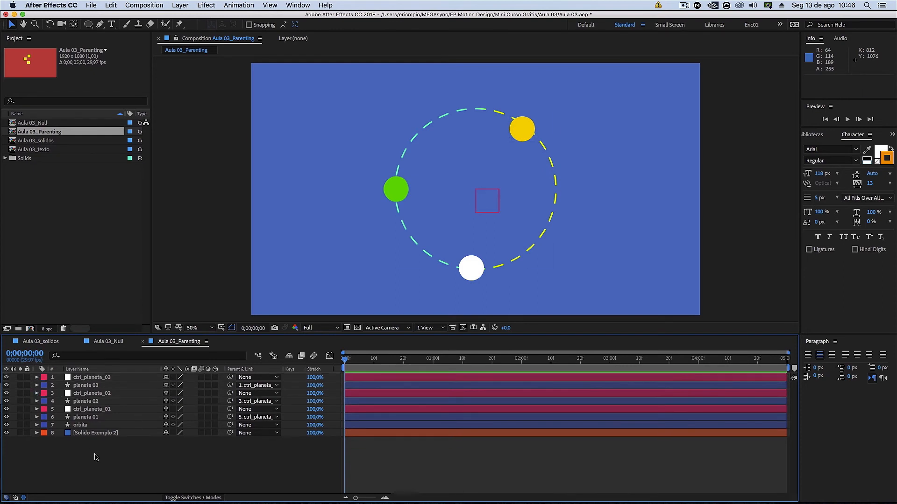
# Try rotating the orbita layer to 116°, undo the rotation and check the three planet layers.
pyautogui.click(80, 425)
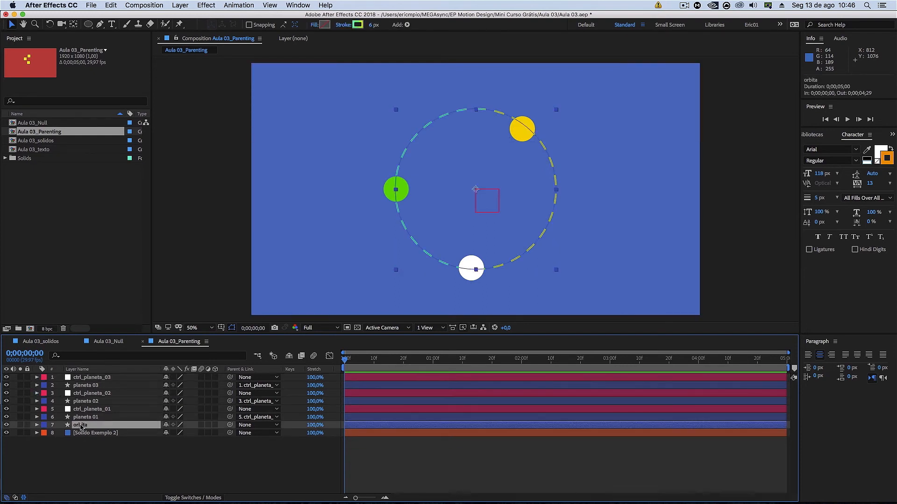
pyautogui.press('r')
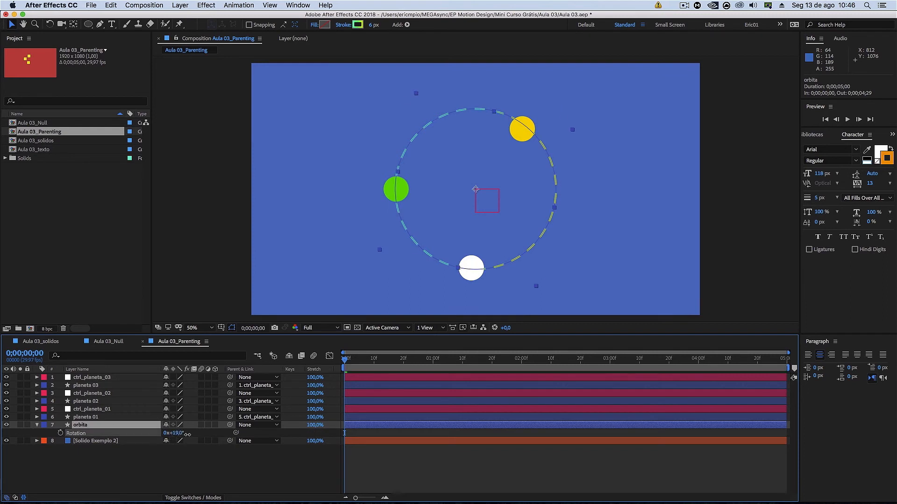
pyautogui.moveTo(171, 432); pyautogui.dragTo(224, 436)
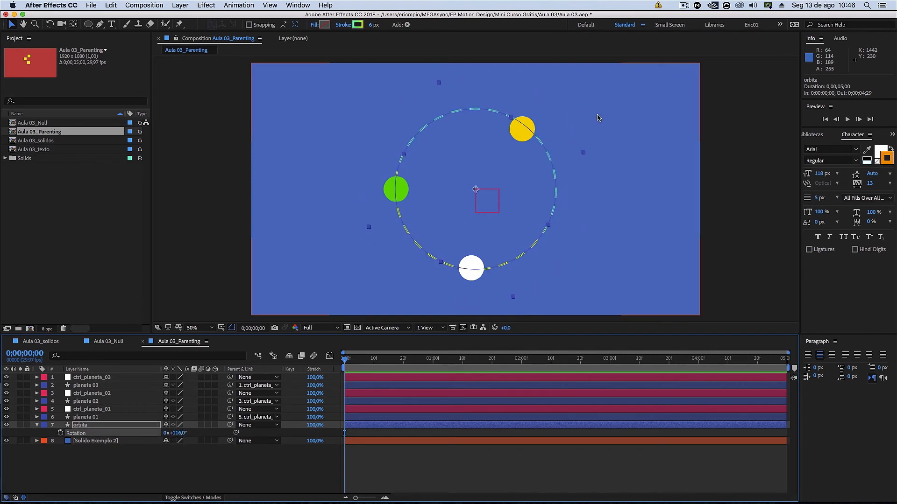
pyautogui.press('super+z')
pyautogui.click(120, 419)
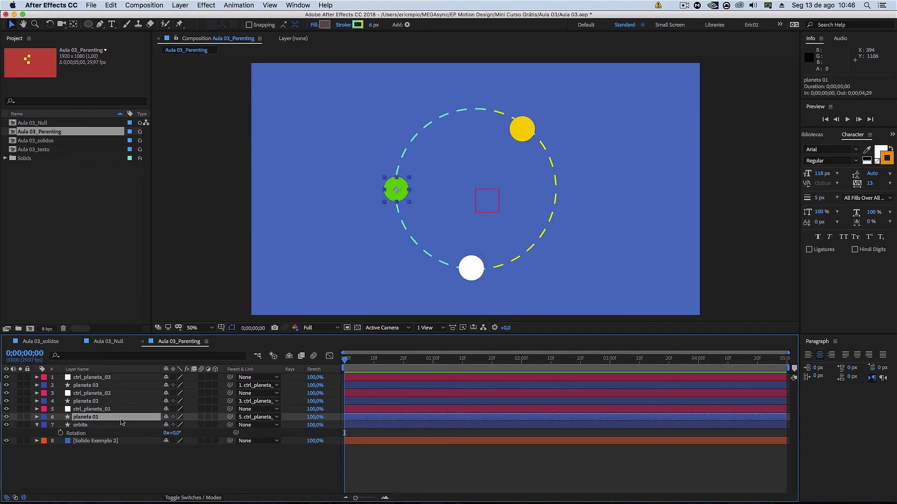
pyautogui.click(103, 401)
pyautogui.click(102, 386)
pyautogui.click(120, 425)
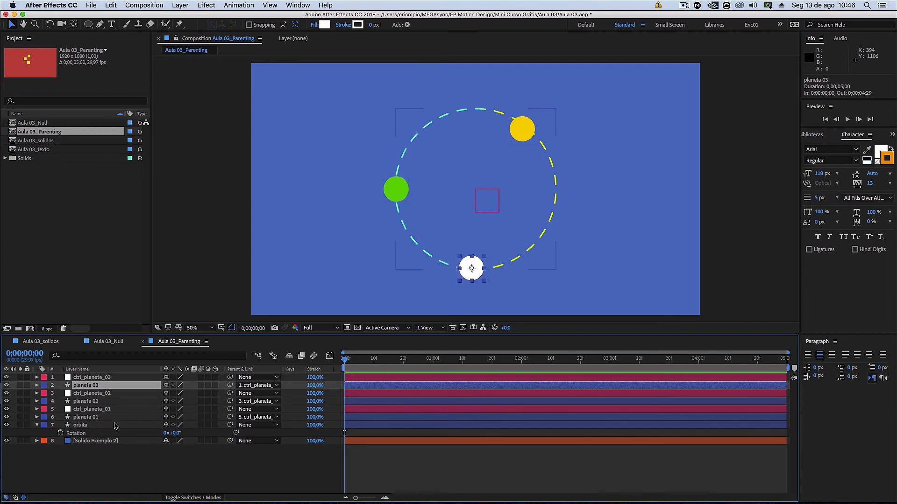
pyautogui.click(132, 418)
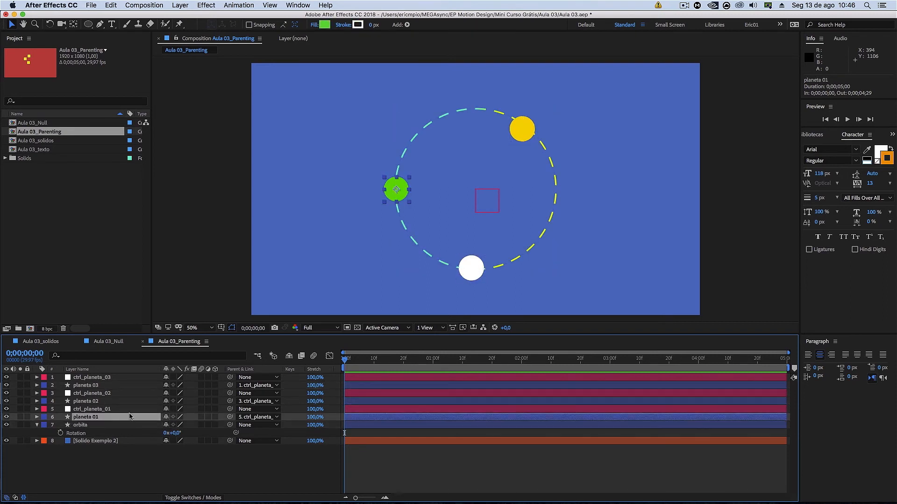
# Parent the nulls ctrl_planeta_01, ctrl_planeta_02 and ctrl_planeta_03 together to the orbita layer.
pyautogui.click(127, 410)
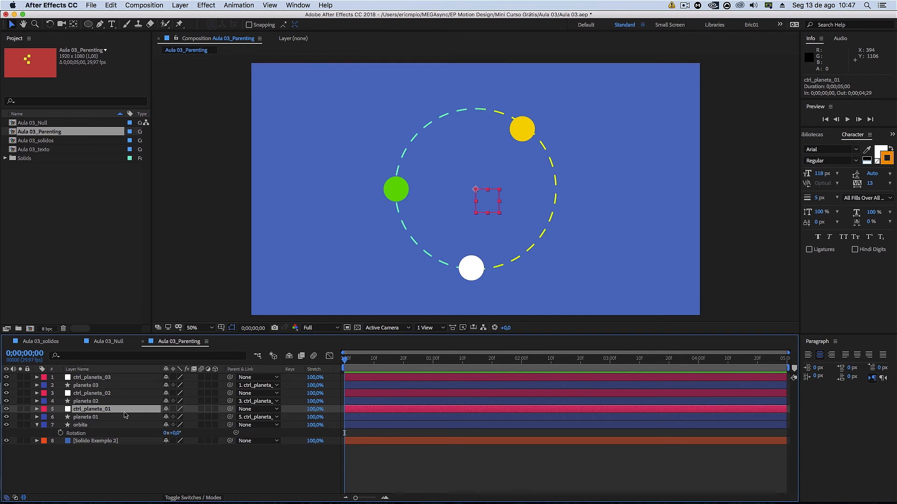
pyautogui.keyDown('super'); pyautogui.click(104, 396); pyautogui.keyUp('super')
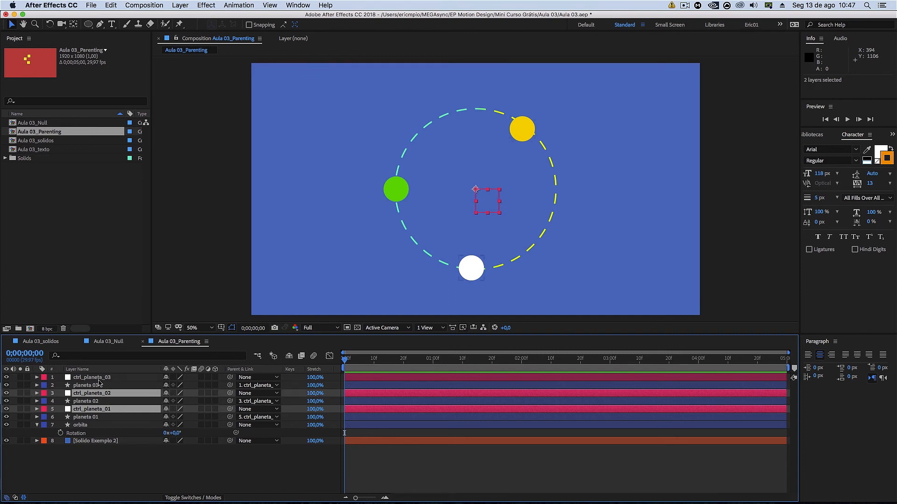
pyautogui.keyDown('super'); pyautogui.click(100, 379); pyautogui.keyUp('super')
pyautogui.moveTo(231, 378); pyautogui.dragTo(122, 430)
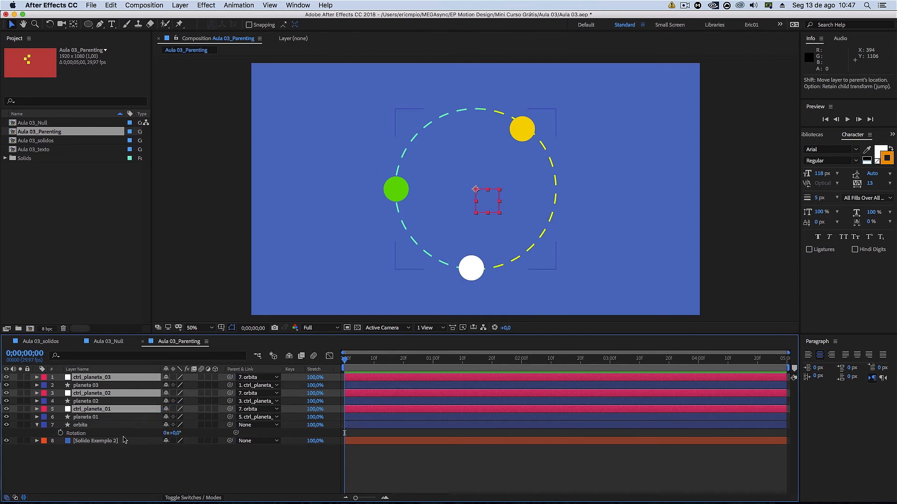
# Try rotating orbita to test that the planets follow it, and undo the rotation.
pyautogui.click(122, 431)
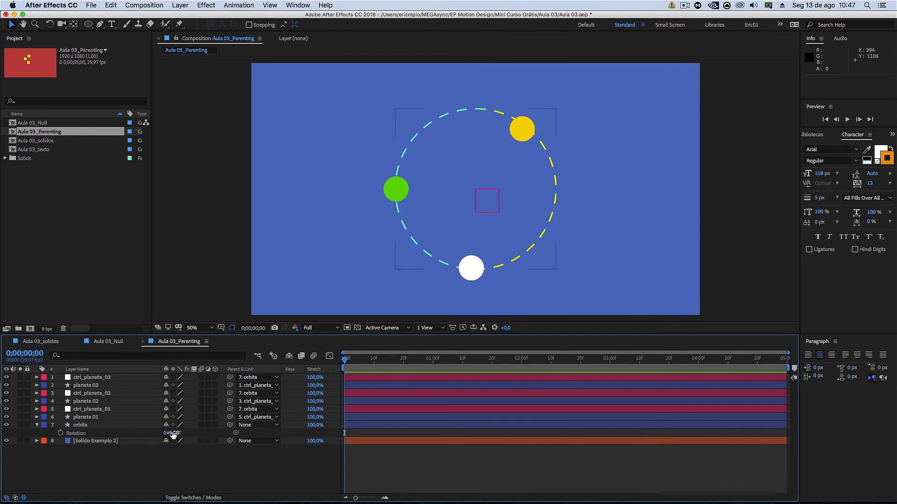
pyautogui.moveTo(173, 433); pyautogui.dragTo(282, 437)
pyautogui.press('super+z')
# Set 0° rotation keyframes on all three ctrl_planeta nulls at the start of the composition.
pyautogui.click(97, 409)
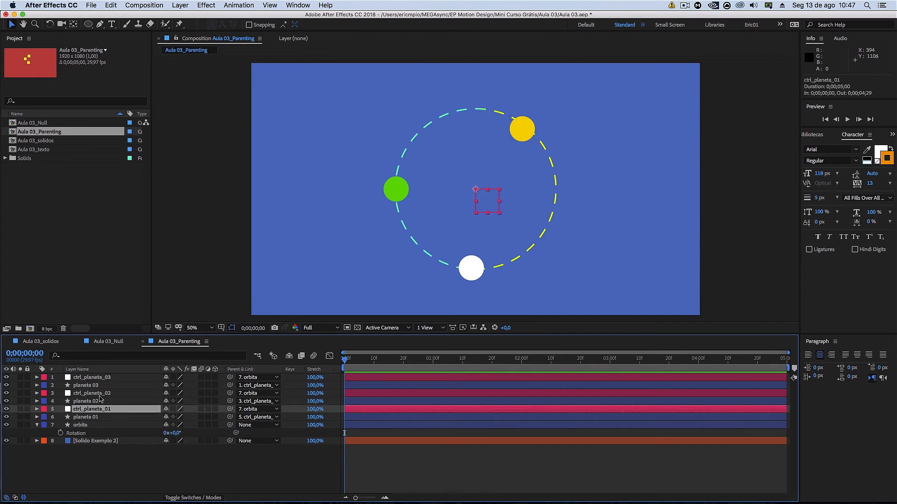
pyautogui.keyDown('super'); pyautogui.click(99, 395); pyautogui.keyUp('super')
pyautogui.keyDown('super'); pyautogui.click(102, 379); pyautogui.keyUp('super')
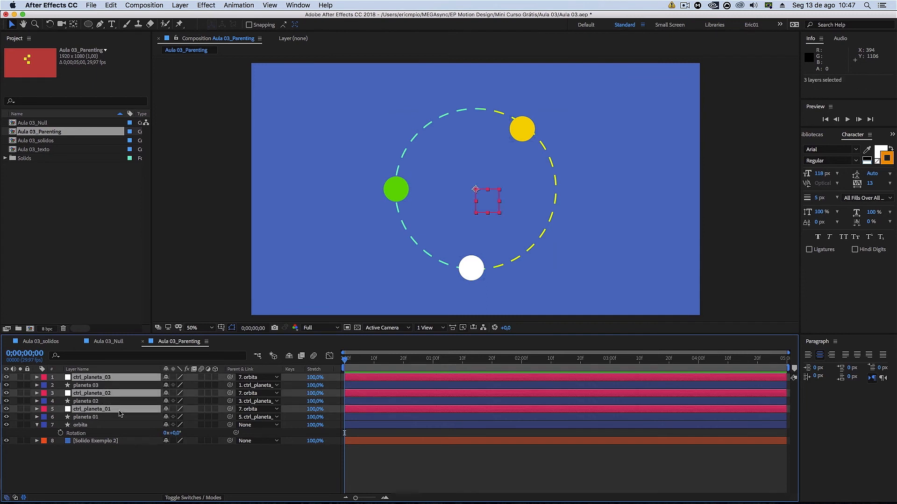
pyautogui.press('r')
pyautogui.click(60, 385)
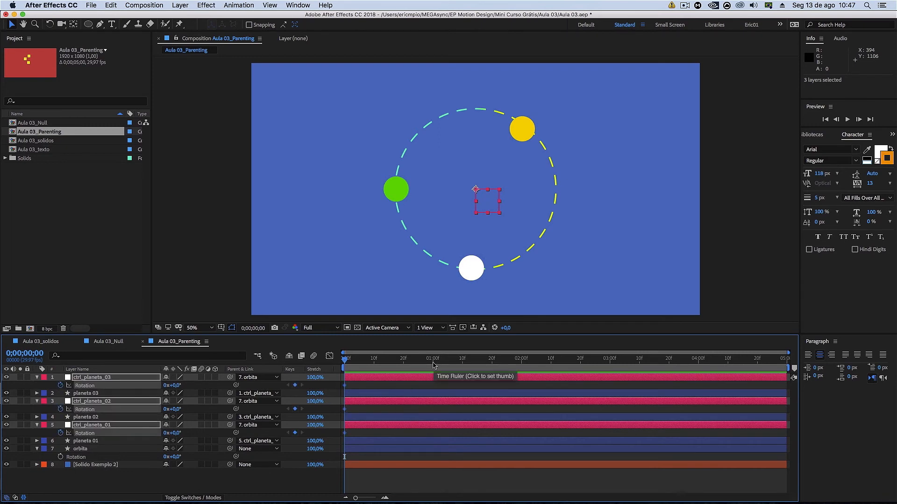
# At 2 seconds, set rotation keyframes of 70° on ctrl_planeta_03, 182° on ctrl_planeta_02 and 116° on ctrl_planeta_01, and preview the motion.
pyautogui.moveTo(432, 365); pyautogui.dragTo(519, 374)
pyautogui.press('F2')
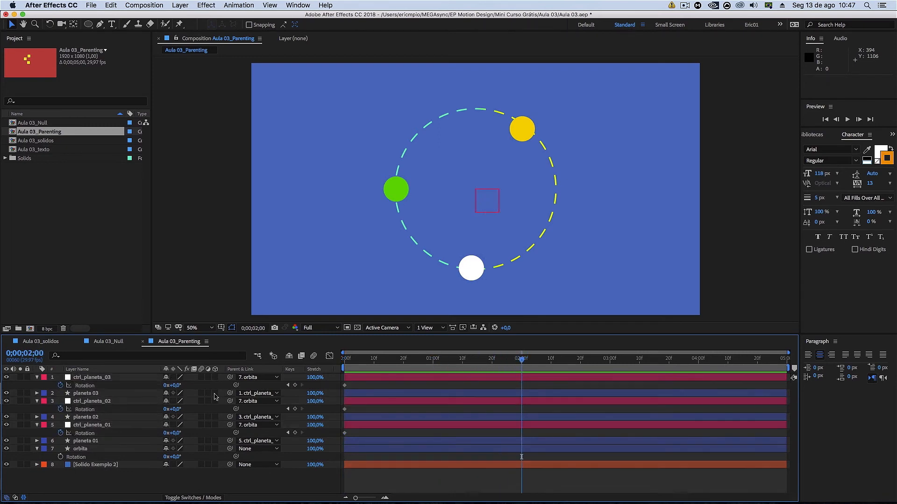
pyautogui.moveTo(173, 386); pyautogui.dragTo(210, 384)
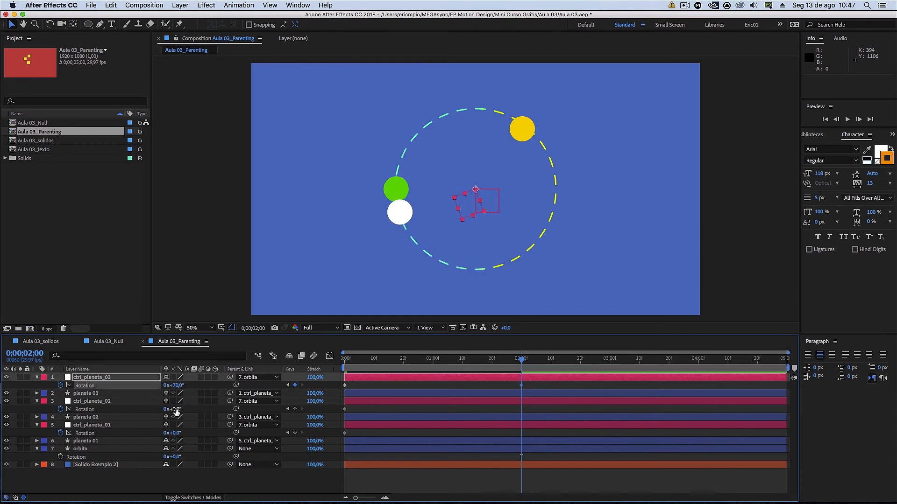
pyautogui.moveTo(171, 409); pyautogui.dragTo(254, 402)
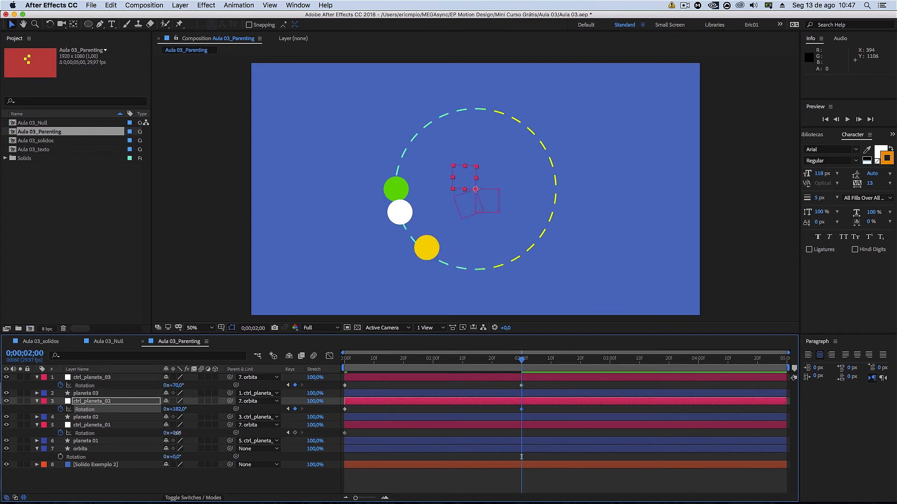
pyautogui.moveTo(177, 433); pyautogui.dragTo(225, 433)
pyautogui.press('space')
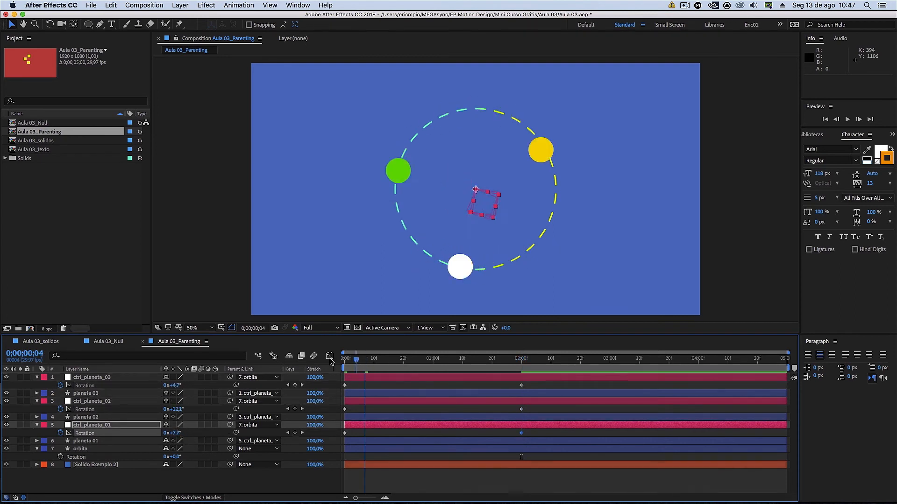
# Apply Easy Ease to all rotation keyframes of the three ctrl_planeta nulls and preview the animation.
pyautogui.moveTo(536, 386); pyautogui.dragTo(327, 442)
pyautogui.click(397, 386)
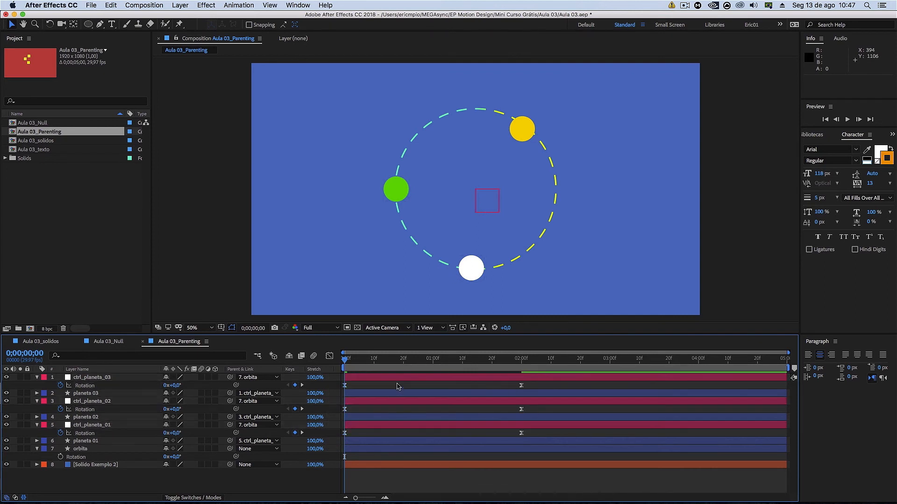
pyautogui.press('space')
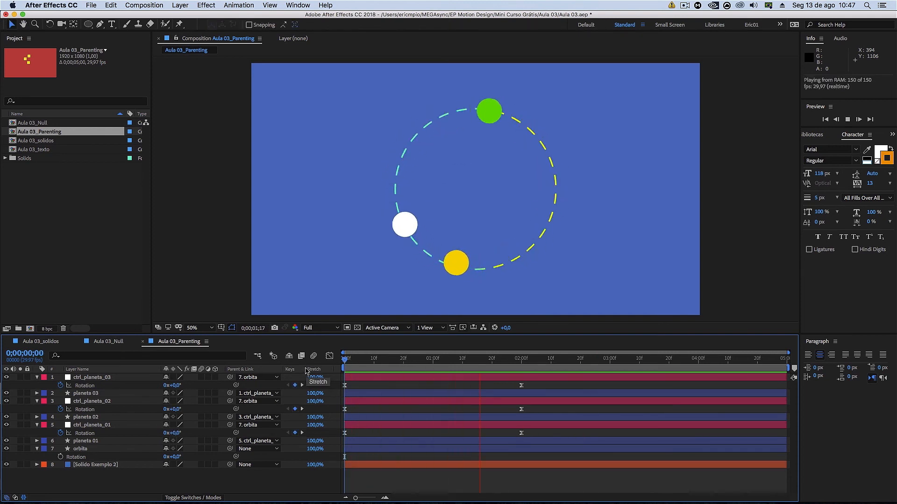
pyautogui.press('space')
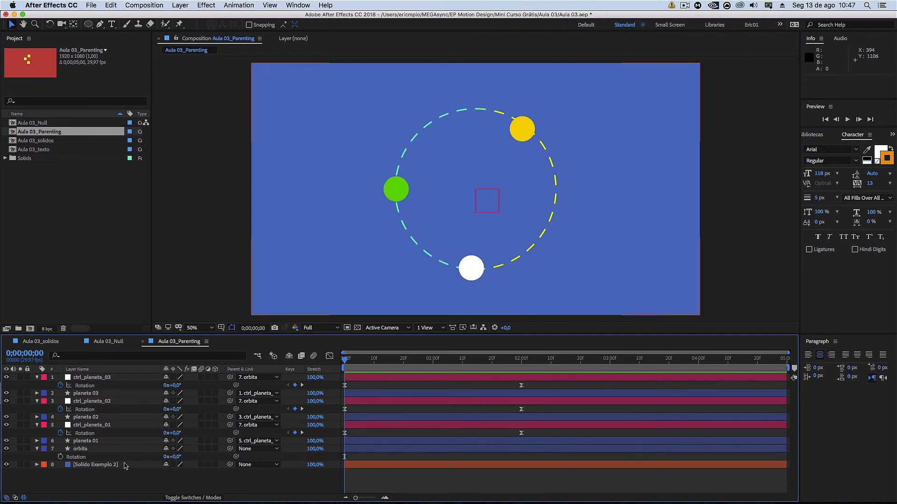
# Animate the orbita layer's rotation from 0° at the start to 93° at 2 seconds, with both keyframes eased.
pyautogui.click(77, 449)
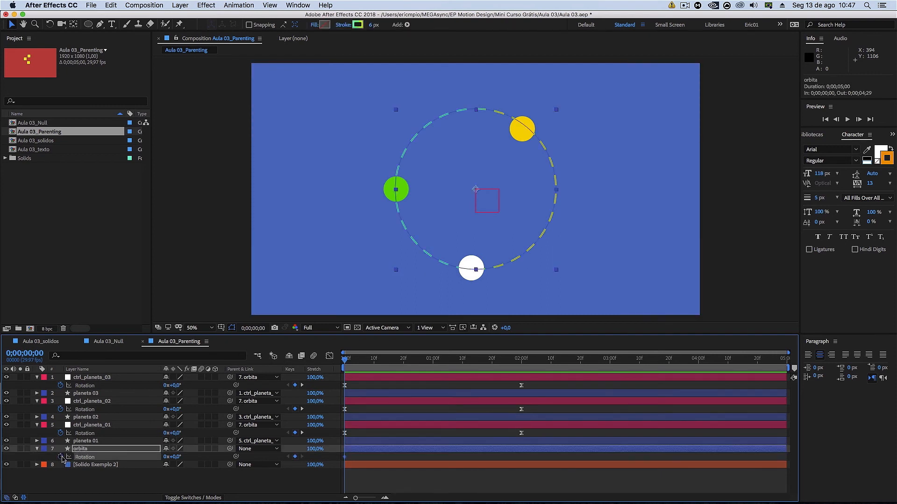
pyautogui.click(60, 457)
pyautogui.moveTo(527, 365); pyautogui.dragTo(521, 368)
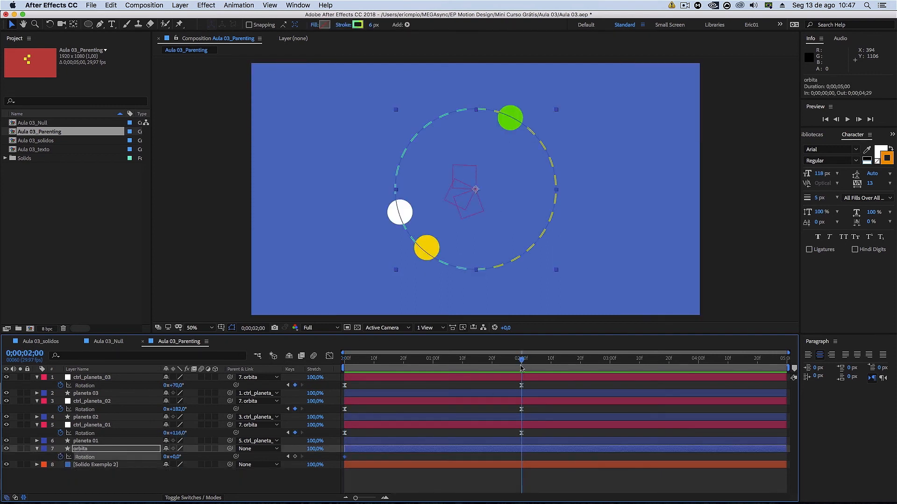
pyautogui.moveTo(173, 457); pyautogui.dragTo(480, 495)
pyautogui.moveTo(533, 469); pyautogui.dragTo(338, 454)
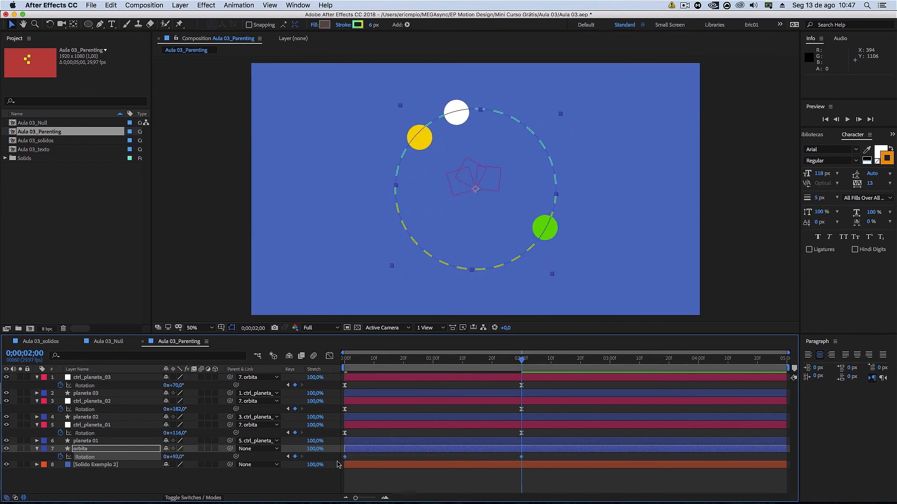
pyautogui.press('F9')
pyautogui.click(358, 477)
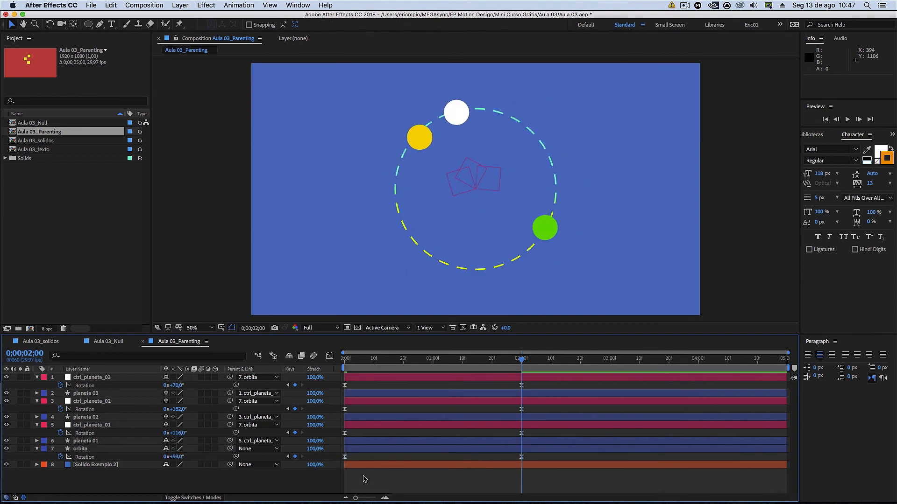
# Preview the combined orbit and planet animation several times and return to the start of the composition.
pyautogui.press('space')
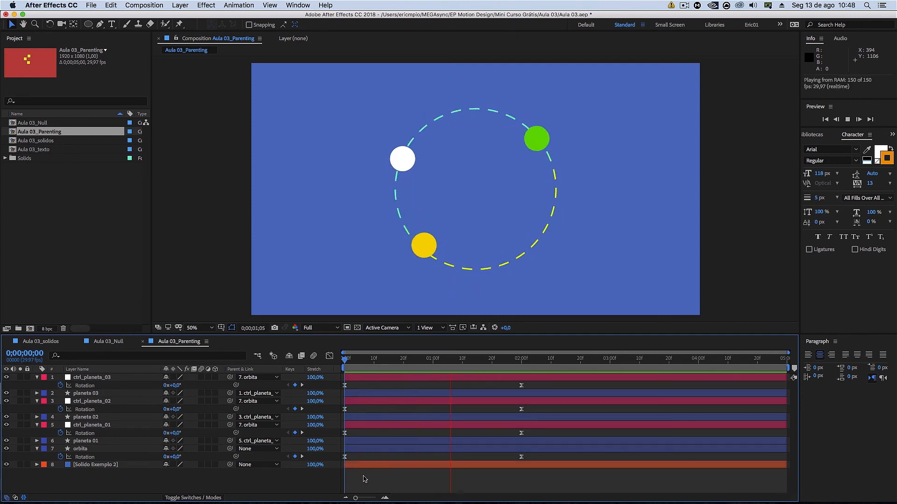
pyautogui.press('space')
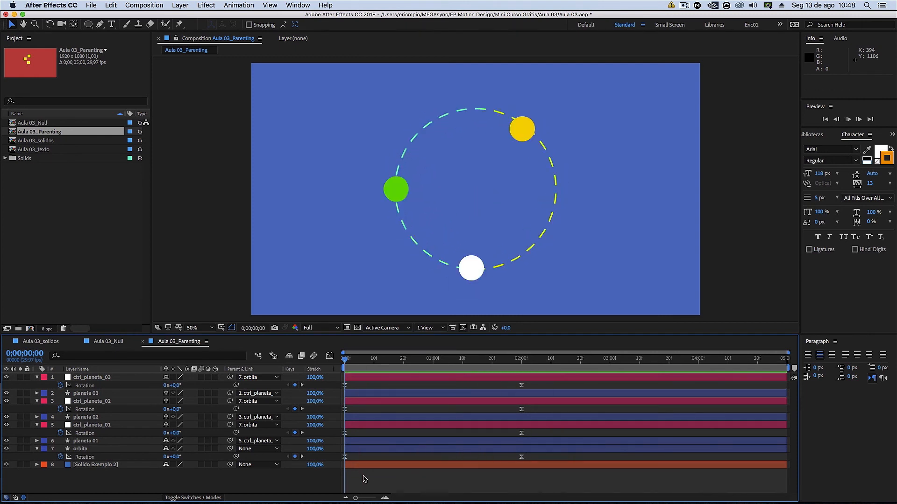
pyautogui.press('space')
pyautogui.press('space')
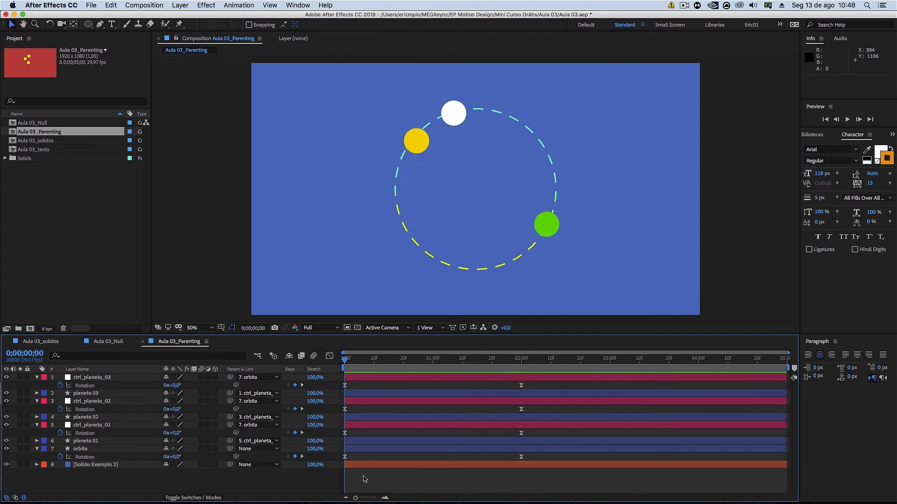
pyautogui.press('space')
pyautogui.press('space')
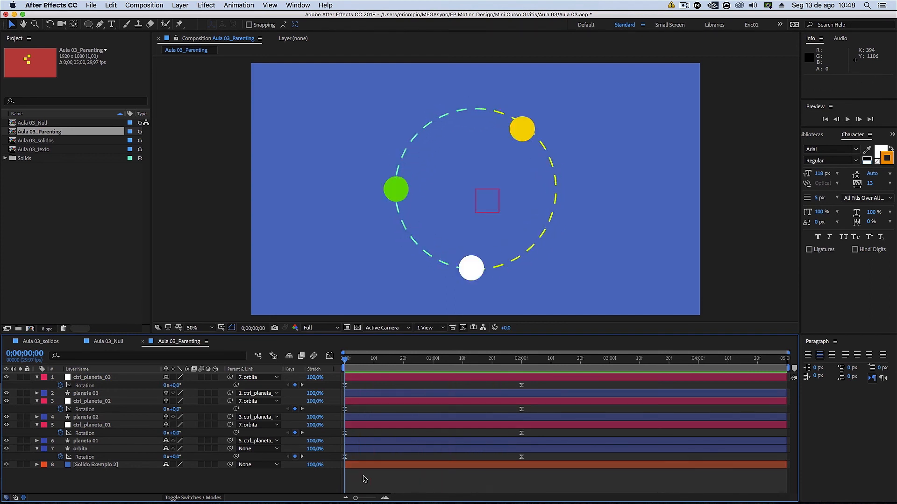
pyautogui.press('space')
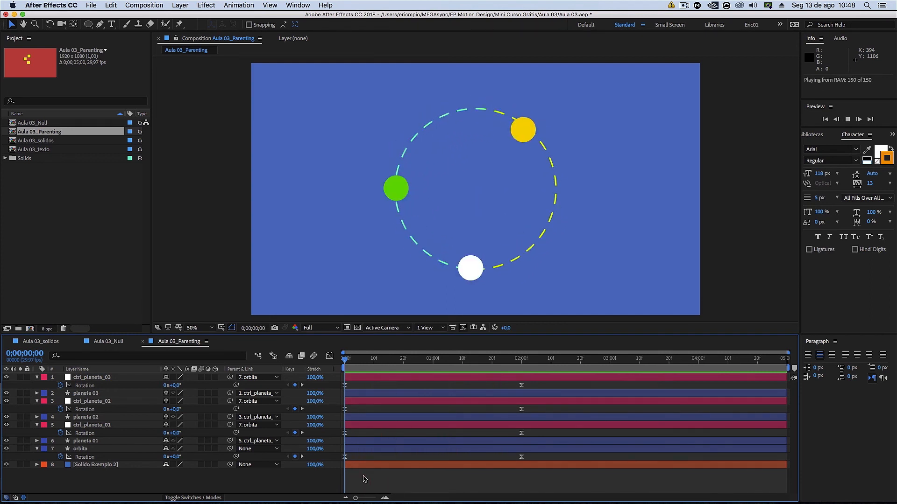
pyautogui.press('space')
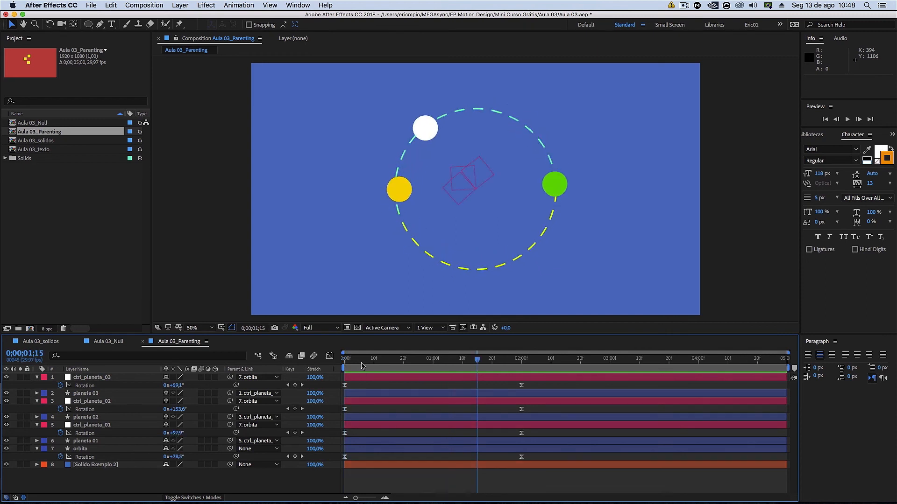
pyautogui.press('Home')
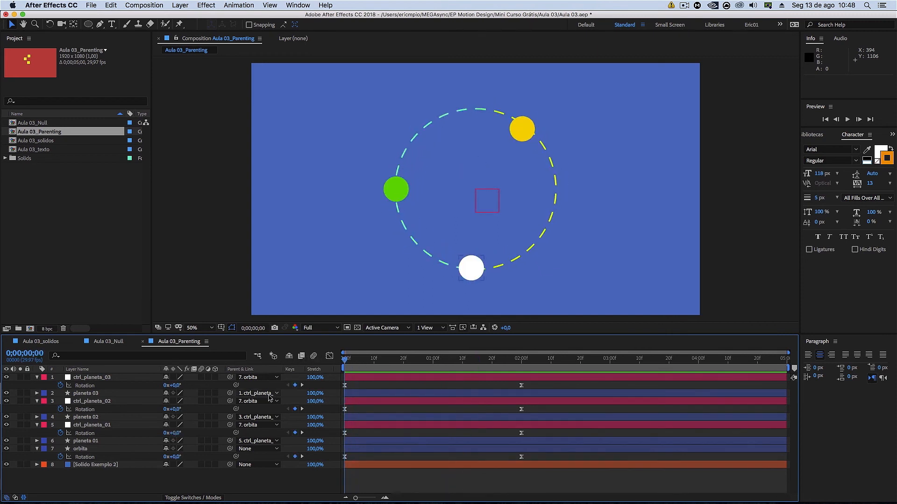
# Collapse all layer properties and check the planeta 01, planeta 02 and planeta 03 layers one by one.
pyautogui.press('u')
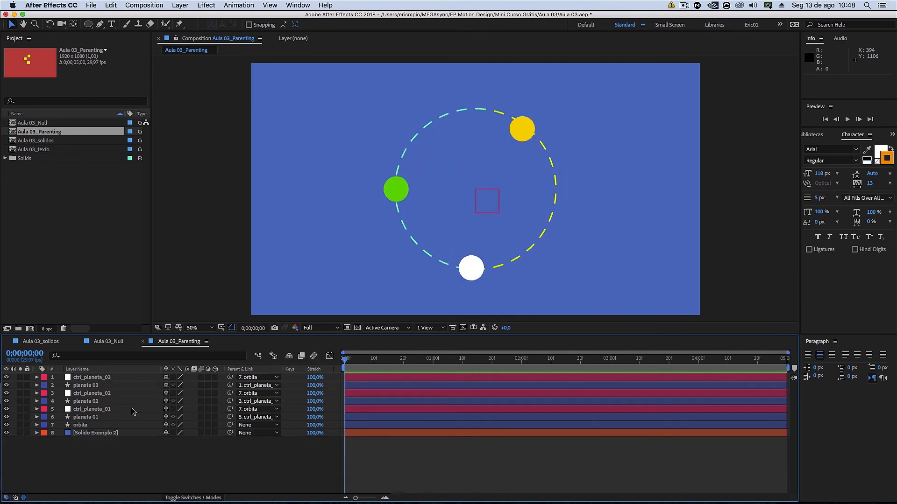
pyautogui.click(100, 417)
pyautogui.click(90, 402)
pyautogui.click(87, 385)
pyautogui.click(96, 417)
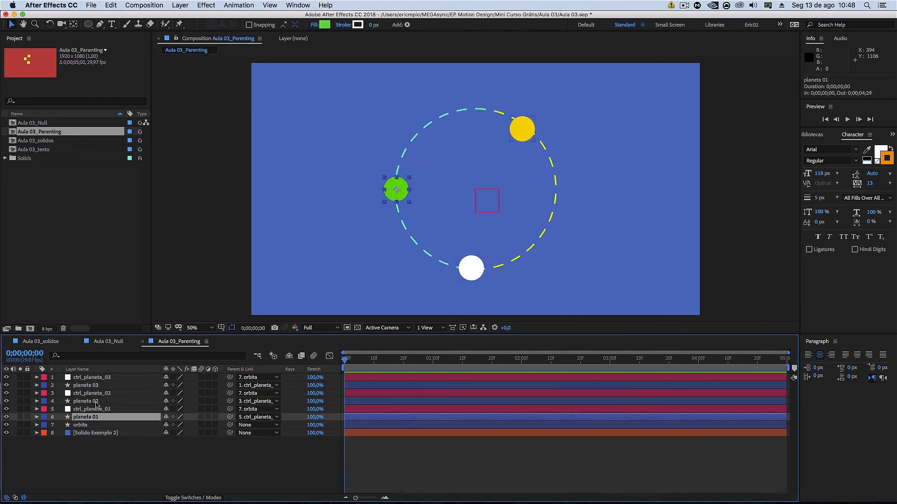
pyautogui.click(94, 402)
pyautogui.click(96, 386)
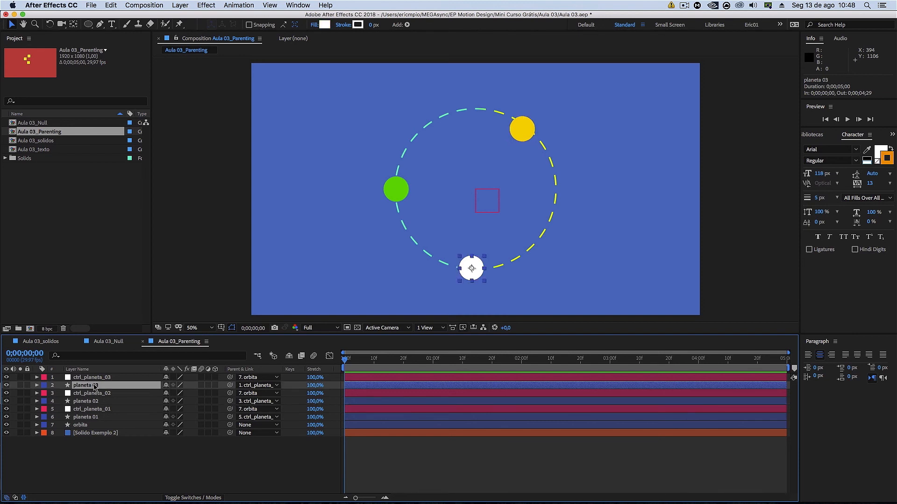
# Inspect the scale and position properties of planeta 03 and collapse the layer again.
pyautogui.press('r')
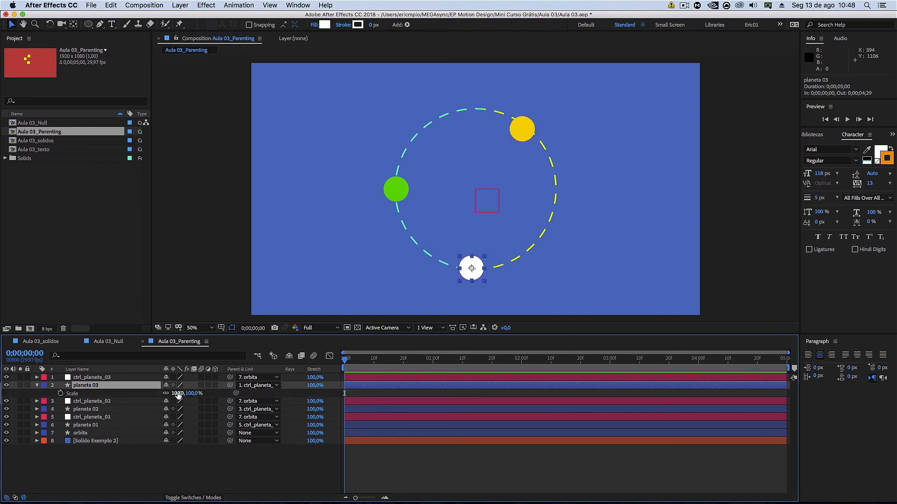
pyautogui.click(203, 457)
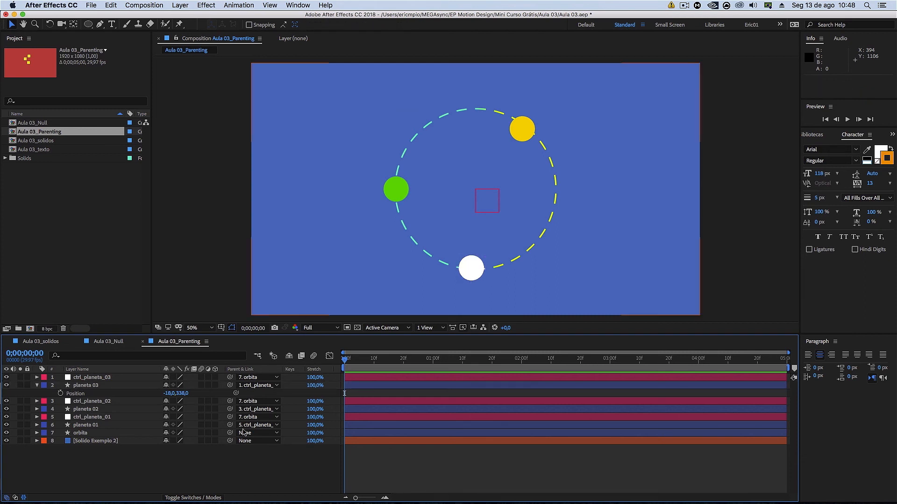
pyautogui.moveTo(349, 361); pyautogui.dragTo(216, 346)
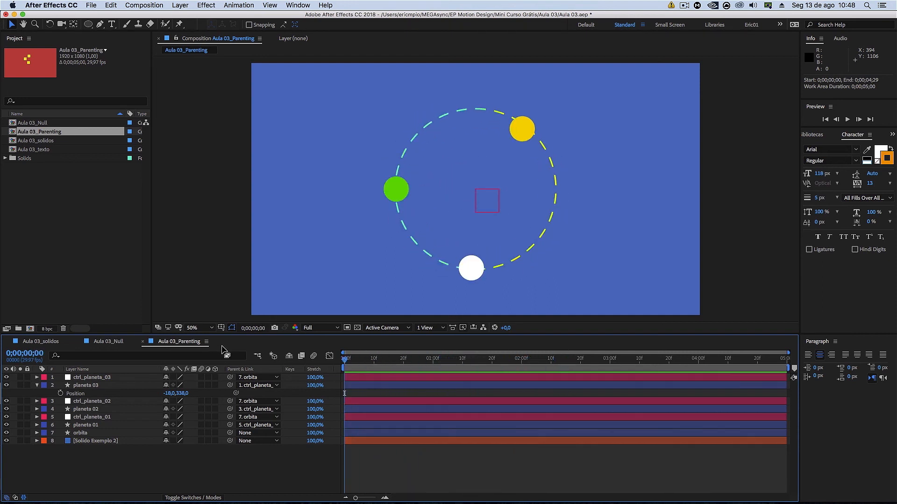
pyautogui.press('u')
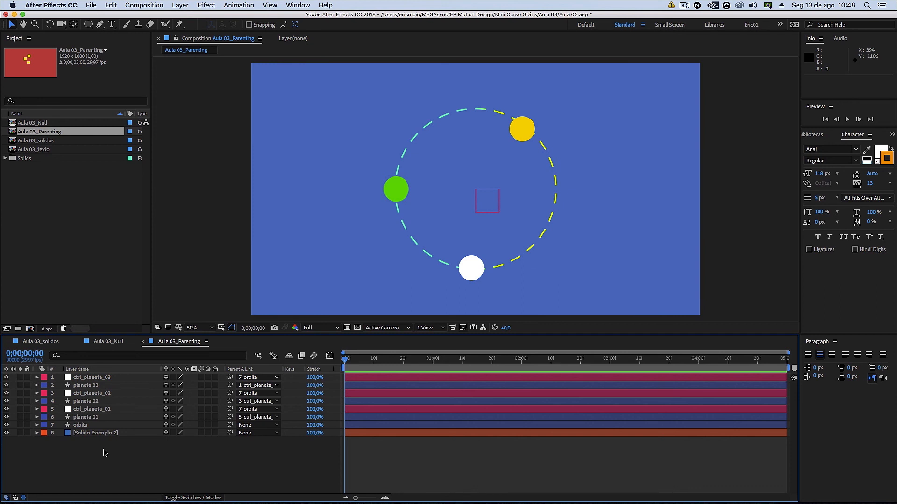
# Try scaling and moving the orbita layer to test what the parented planets inherit, undoing each change.
pyautogui.click(98, 434)
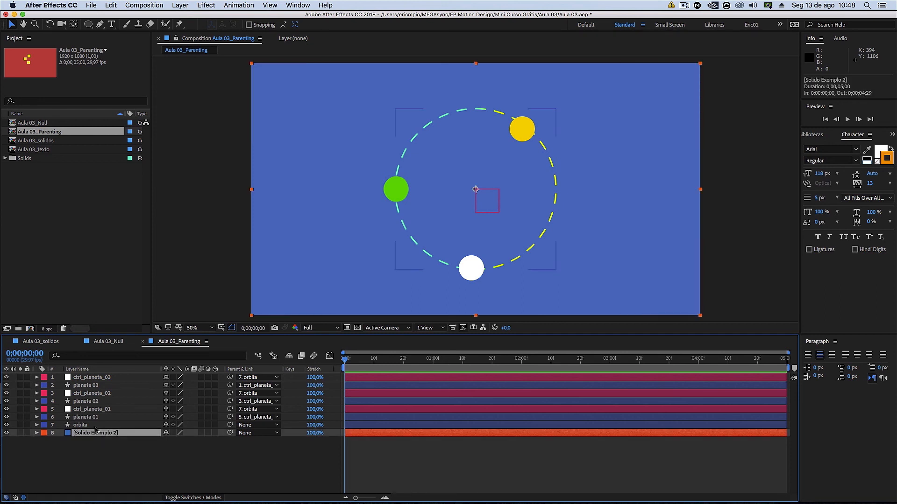
pyautogui.click(96, 426)
pyautogui.press('s')
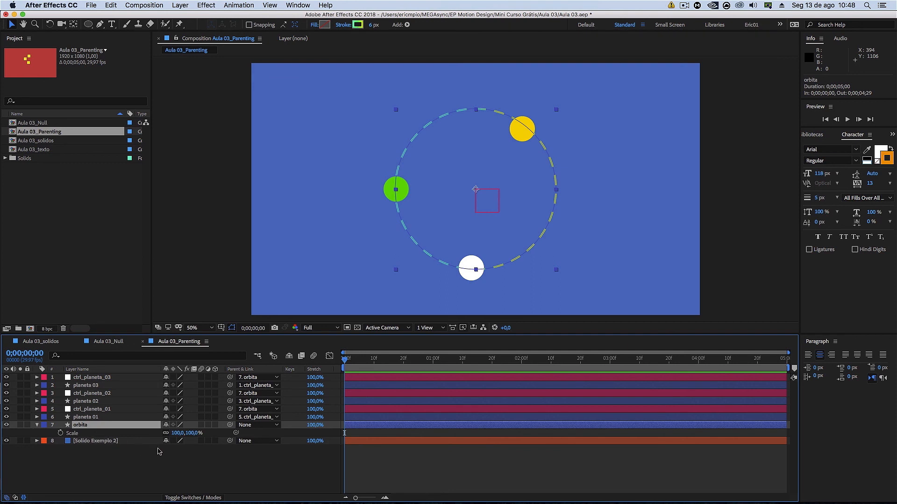
pyautogui.moveTo(179, 433); pyautogui.dragTo(209, 437)
pyautogui.press('super+z')
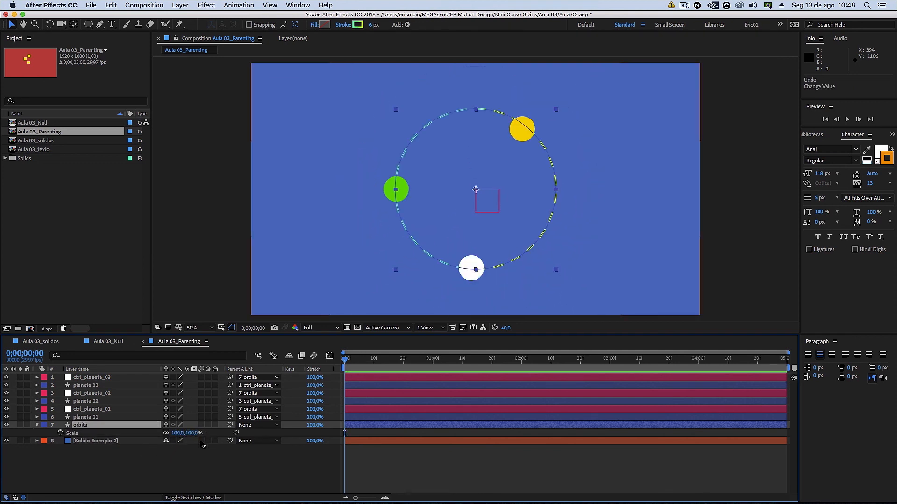
pyautogui.press('p')
pyautogui.moveTo(173, 434); pyautogui.dragTo(225, 477)
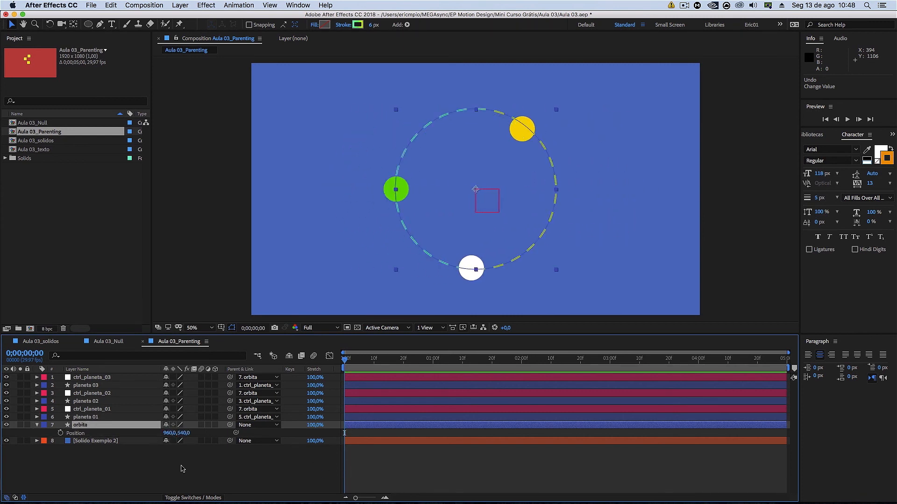
# Try lowering the orbita layer's opacity to 0% and restore it to 100%.
pyautogui.press('t')
pyautogui.moveTo(168, 433); pyautogui.dragTo(65, 425)
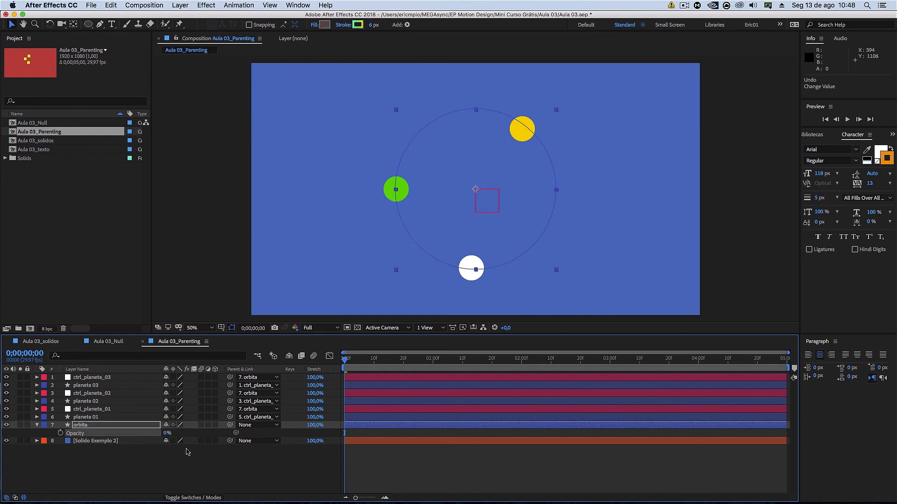
pyautogui.click(206, 459)
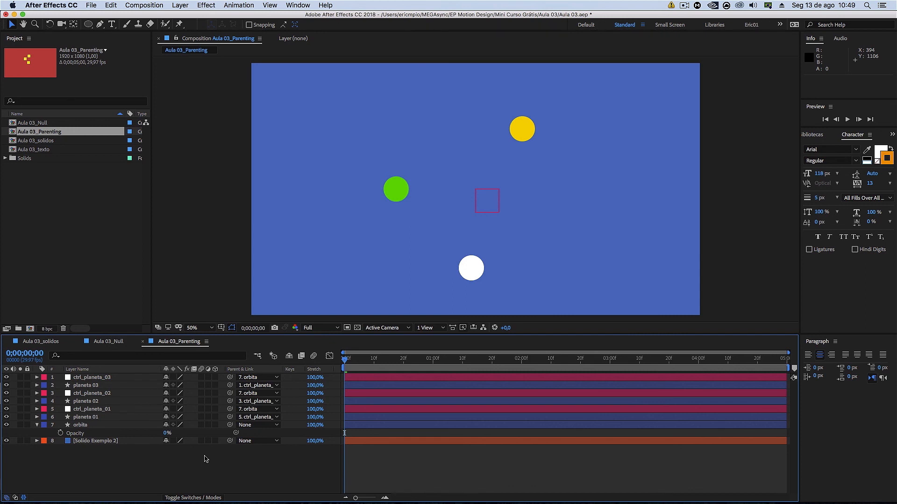
pyautogui.moveTo(166, 433); pyautogui.dragTo(262, 458)
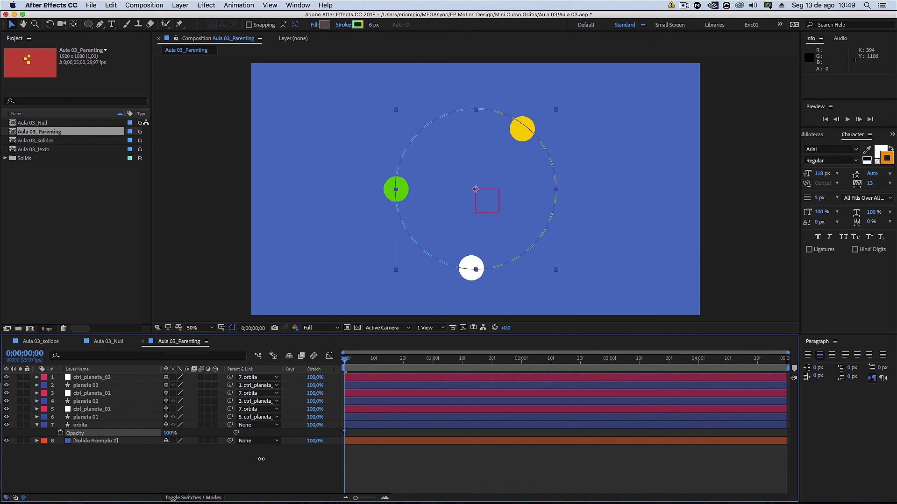
# Try shifting the orbita layer's anchor point horizontally to -391.
pyautogui.click(114, 426)
pyautogui.press('a')
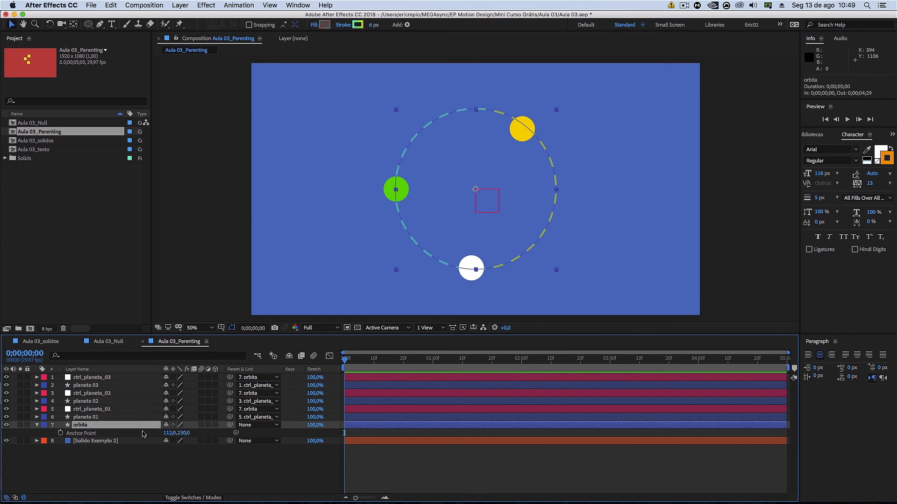
pyautogui.moveTo(168, 433); pyautogui.dragTo(16, 439)
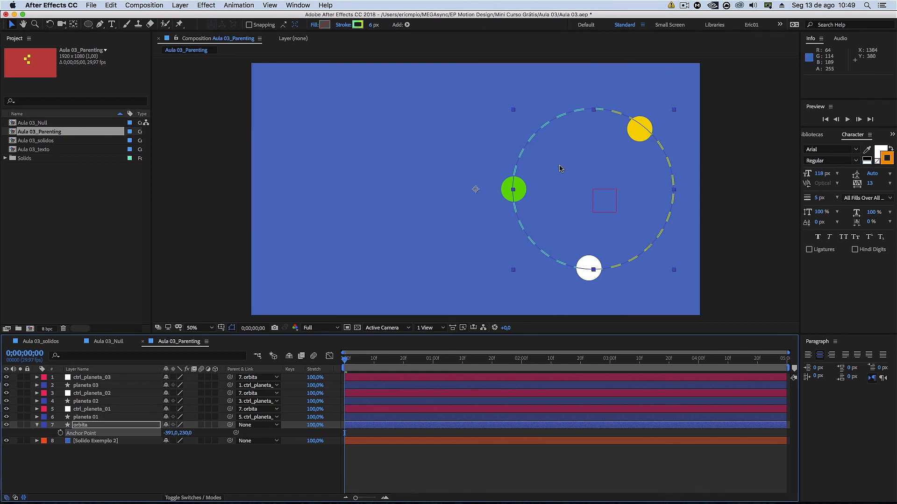
# Check the ctrl_planeta nulls and planet layers one by one, and return orbita's anchor point to 112, 230.
pyautogui.click(103, 409)
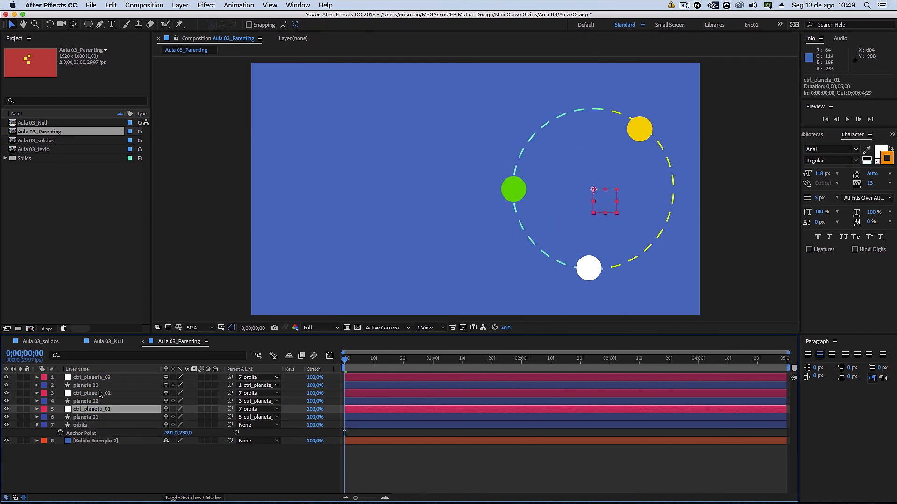
pyautogui.click(101, 394)
pyautogui.click(98, 378)
pyautogui.click(98, 385)
pyautogui.click(105, 401)
pyautogui.click(113, 417)
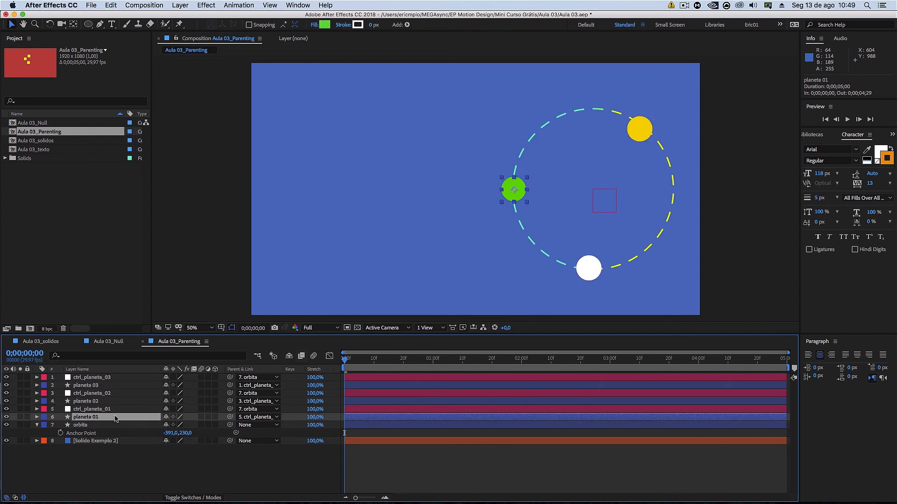
pyautogui.click(109, 401)
pyautogui.click(108, 385)
pyautogui.click(107, 377)
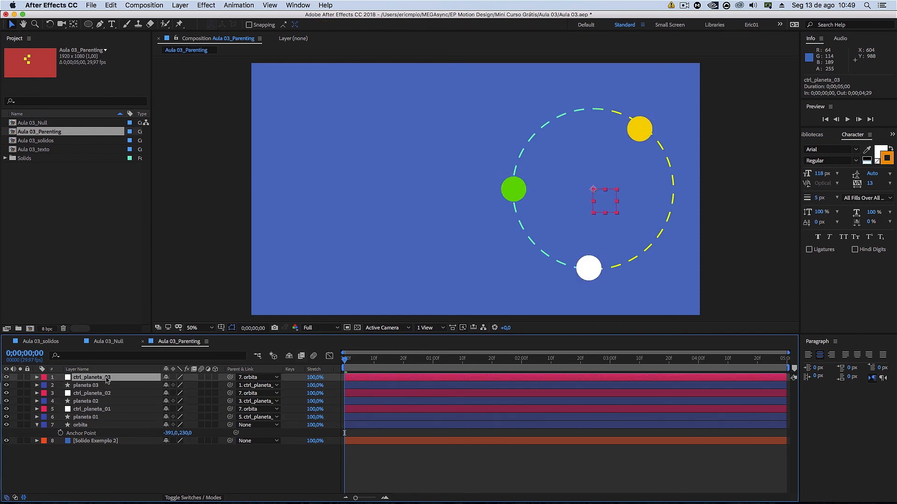
pyautogui.moveTo(169, 433); pyautogui.dragTo(127, 427)
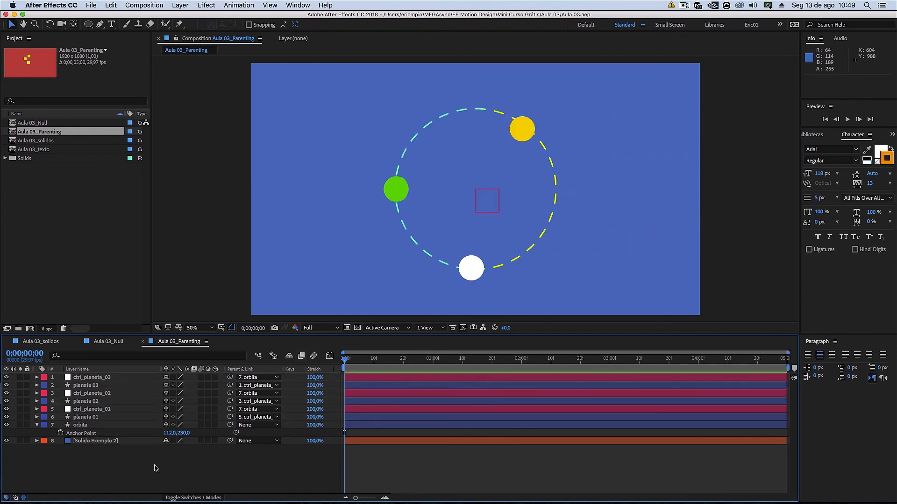